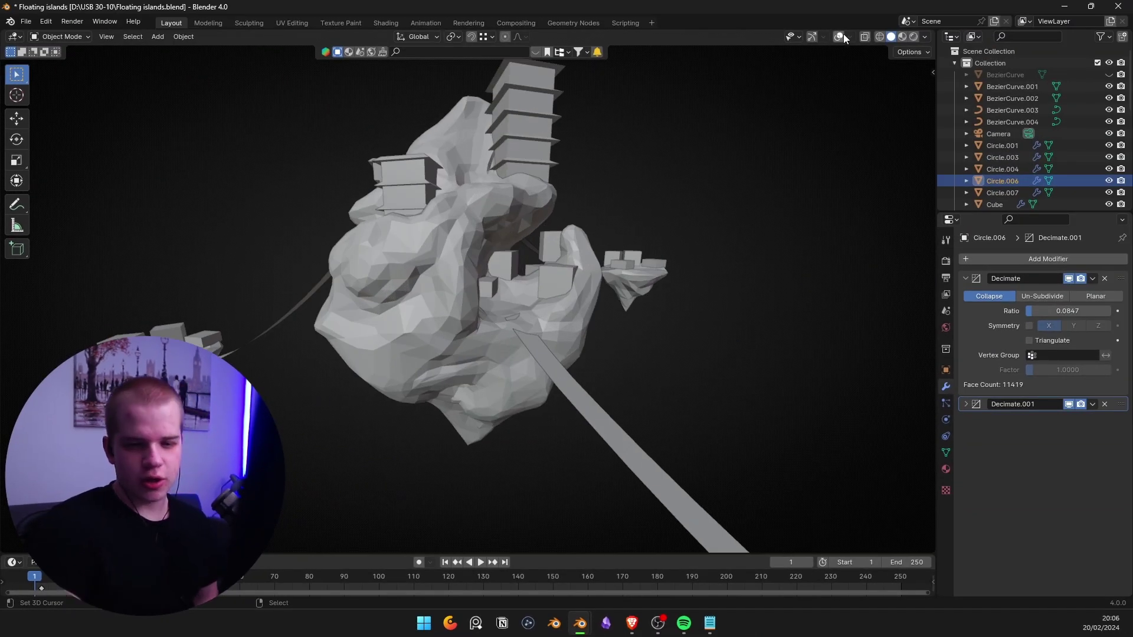
Turn on the viewport overlays and select the large floating island.
{"action": "left_click", "coordinate": [843, 35]}
{"action": "scroll", "coordinate": [653, 269], "scroll_direction": "down", "scroll_amount": 1}
{"action": "middle_click_drag", "start_coordinate": [653, 269], "coordinate": [528, 305]}
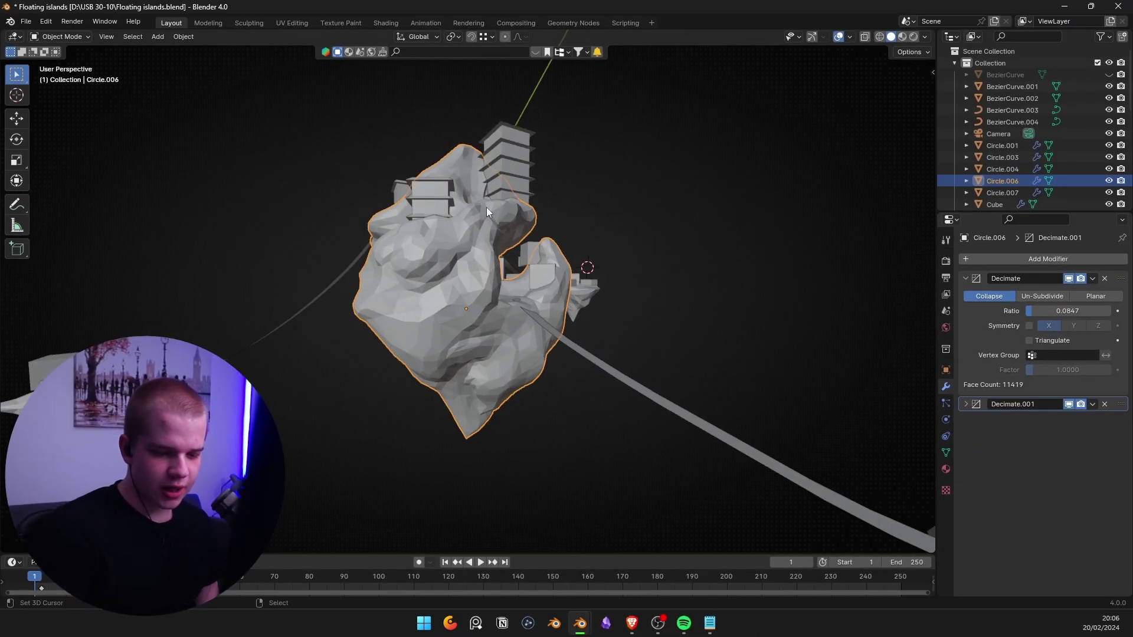
{"action": "middle_click_drag", "start_coordinate": [427, 207], "coordinate": [423, 304]}
{"action": "key", "text": "alt+a"}
{"action": "left_click", "coordinate": [422, 305]}
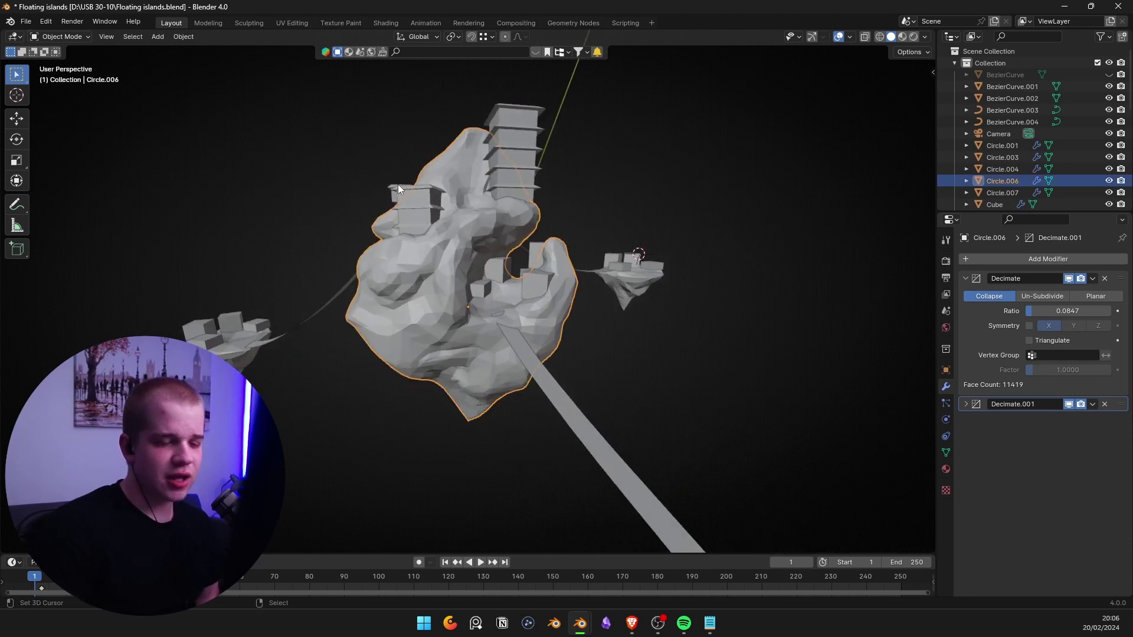
Examine the large island's dense base mesh in Edit Mode and return to Object Mode.
{"action": "key", "text": "Tab"}
{"action": "scroll", "coordinate": [743, 274], "scroll_direction": "up", "scroll_amount": 2}
{"action": "middle_click_drag", "start_coordinate": [738, 271], "coordinate": [596, 258]}
{"action": "key", "text": "a"}
{"action": "key", "text": "alt+a"}
{"action": "scroll", "coordinate": [655, 260], "scroll_direction": "down", "scroll_amount": 2}
{"action": "scroll", "coordinate": [555, 250], "scroll_direction": "up", "scroll_amount": 6}
{"action": "scroll", "coordinate": [555, 251], "scroll_direction": "down", "scroll_amount": 7}
{"action": "scroll", "coordinate": [565, 274], "scroll_direction": "up", "scroll_amount": 7}
{"action": "scroll", "coordinate": [552, 265], "scroll_direction": "down", "scroll_amount": 7}
{"action": "scroll", "coordinate": [327, 255], "scroll_direction": "down", "scroll_amount": 4}
{"action": "scroll", "coordinate": [326, 256], "scroll_direction": "up", "scroll_amount": 5}
{"action": "scroll", "coordinate": [505, 239], "scroll_direction": "down", "scroll_amount": 6}
{"action": "scroll", "coordinate": [508, 254], "scroll_direction": "up", "scroll_amount": 6}
{"action": "scroll", "coordinate": [596, 258], "scroll_direction": "up", "scroll_amount": 7}
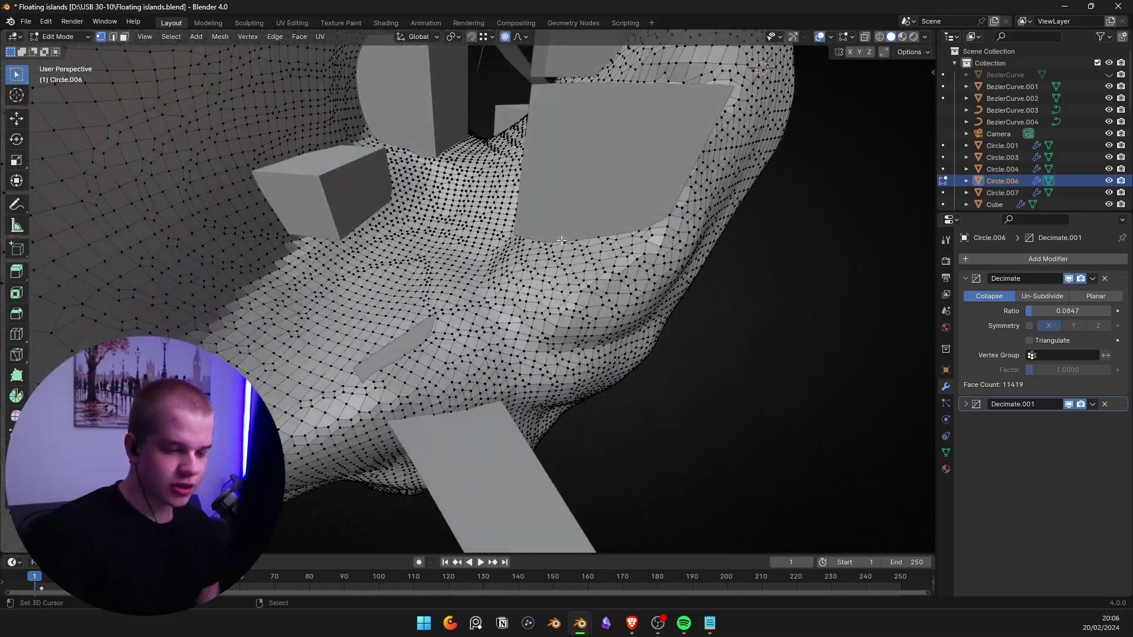
{"action": "scroll", "coordinate": [567, 247], "scroll_direction": "down", "scroll_amount": 5}
{"action": "key", "text": "ctrl+Tab"}
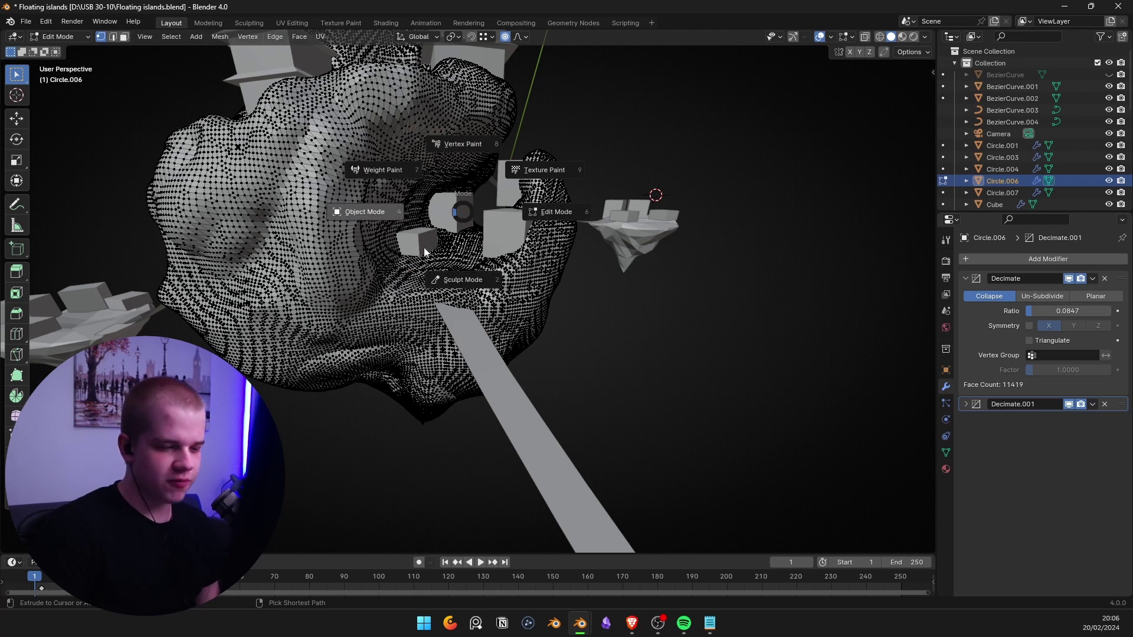
{"action": "left_click", "coordinate": [373, 222]}
Reselect the large island and examine its decimated rock faces up close from the back.
{"action": "middle_click_drag", "start_coordinate": [373, 222], "coordinate": [455, 215]}
{"action": "scroll", "coordinate": [455, 214], "scroll_direction": "down", "scroll_amount": 3}
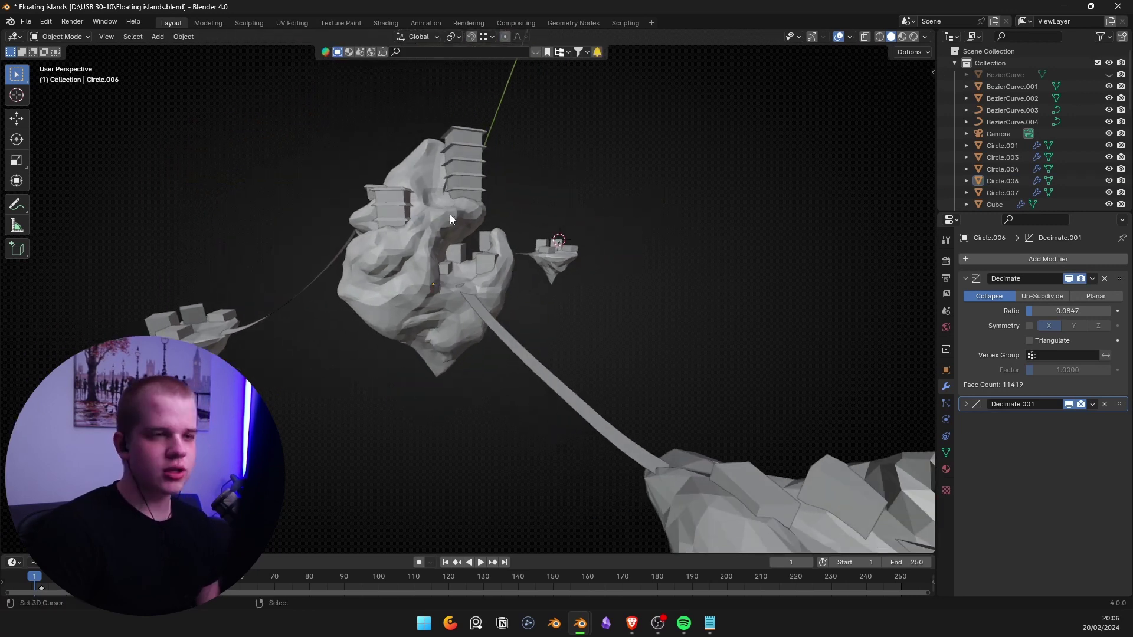
{"action": "scroll", "coordinate": [380, 260], "scroll_direction": "up", "scroll_amount": 3}
{"action": "right_click", "coordinate": [383, 259]}
{"action": "key", "text": "alt+a"}
{"action": "scroll", "coordinate": [413, 190], "scroll_direction": "up", "scroll_amount": 2}
{"action": "middle_click_drag", "start_coordinate": [406, 250], "coordinate": [577, 263]}
{"action": "right_click", "coordinate": [413, 190]}
{"action": "scroll", "coordinate": [452, 271], "scroll_direction": "down", "scroll_amount": 5}
{"action": "scroll", "coordinate": [457, 301], "scroll_direction": "up", "scroll_amount": 5}
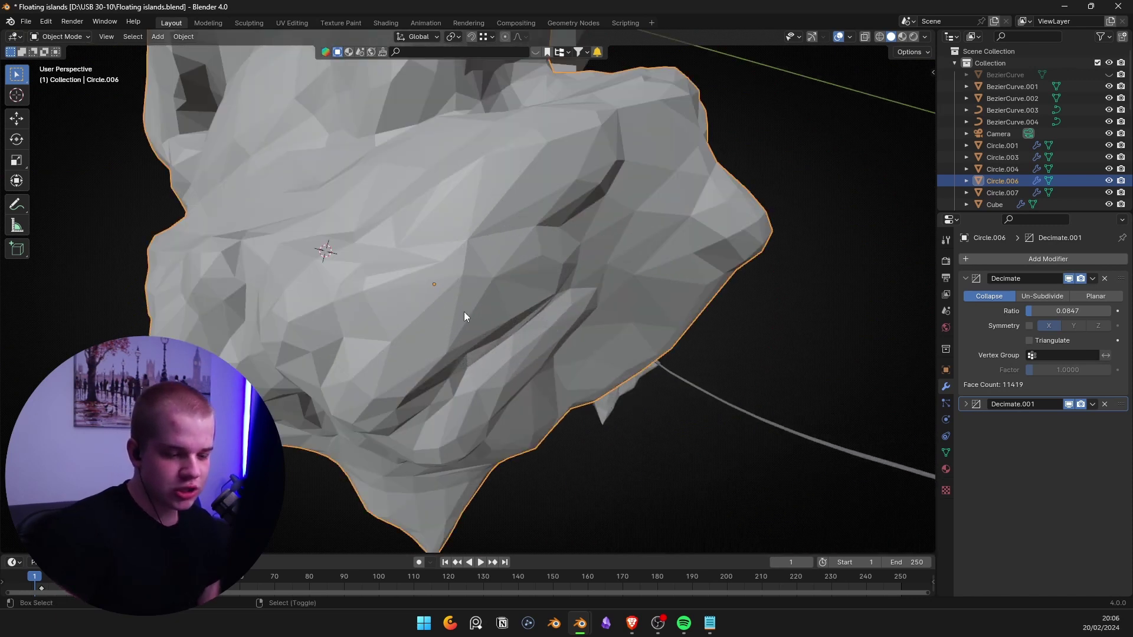
{"action": "scroll", "coordinate": [456, 304], "scroll_direction": "down", "scroll_amount": 5}
Sculpt a Clay Strips stroke across the large island's rock in Sculpt Mode, pick the Grab brush, and return to Object Mode.
{"action": "key", "text": "ctrl+Tab"}
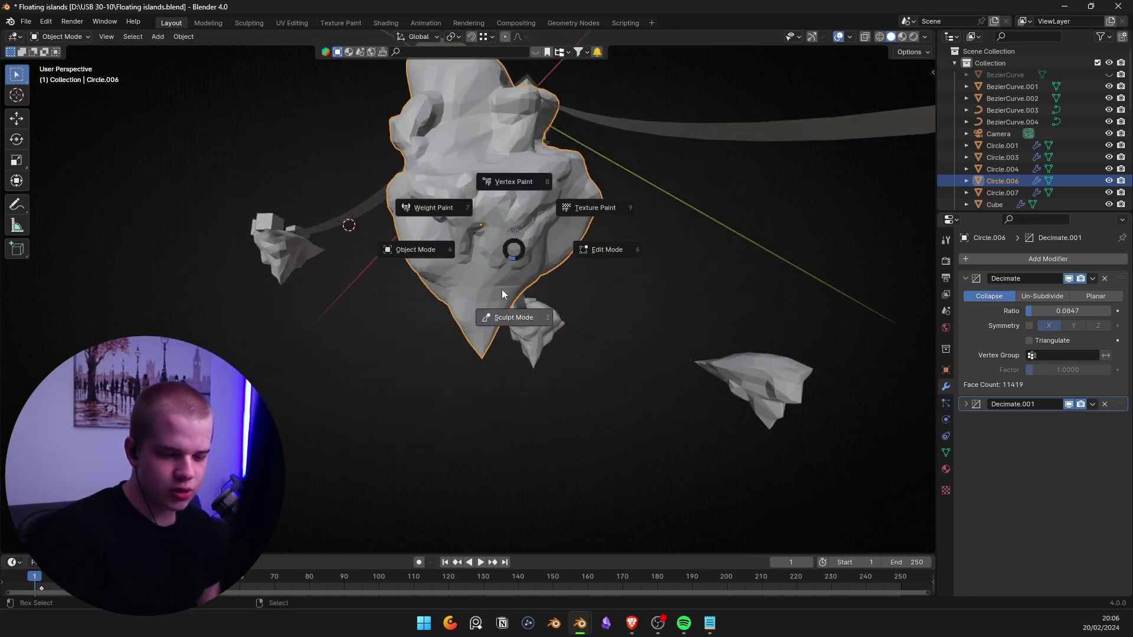
{"action": "left_click", "coordinate": [502, 297]}
{"action": "scroll", "coordinate": [549, 295], "scroll_direction": "up", "scroll_amount": 4}
{"action": "scroll", "coordinate": [549, 295], "scroll_direction": "down", "scroll_amount": 4}
{"action": "middle_click_drag", "start_coordinate": [549, 295], "coordinate": [540, 359], "text": "shift"}
{"action": "scroll", "coordinate": [541, 359], "scroll_direction": "up", "scroll_amount": 3}
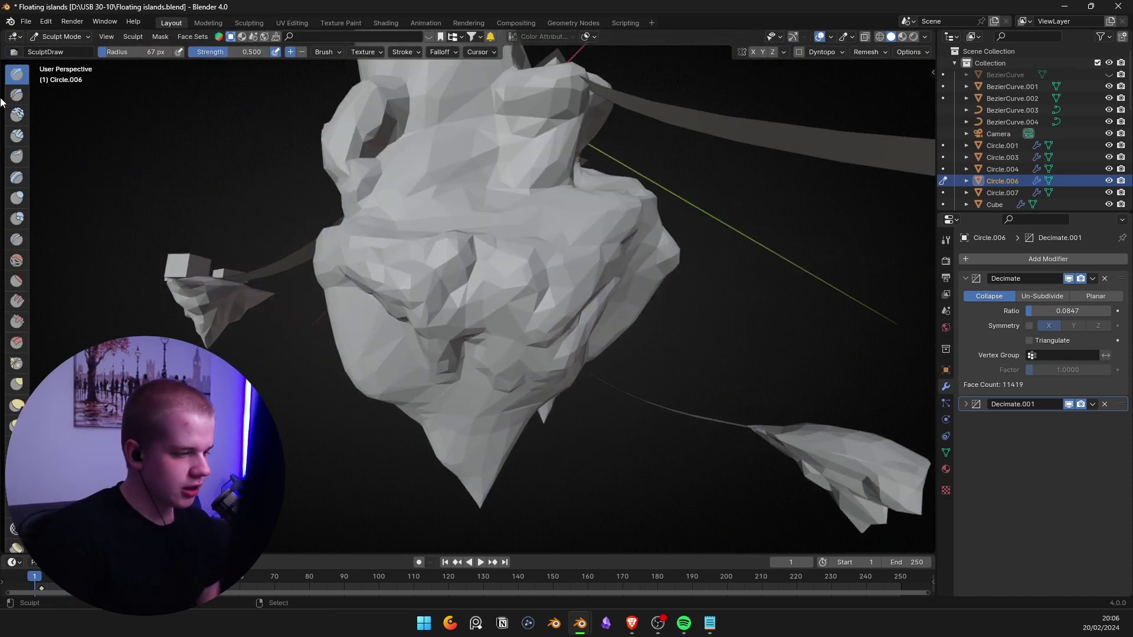
{"action": "left_click", "coordinate": [17, 136]}
{"action": "scroll", "coordinate": [586, 226], "scroll_direction": "up", "scroll_amount": 3}
{"action": "left_click_drag", "start_coordinate": [532, 225], "coordinate": [646, 241]}
{"action": "scroll", "coordinate": [672, 275], "scroll_direction": "down", "scroll_amount": 5}
{"action": "key", "text": "g"}
{"action": "key", "text": "ctrl+Tab"}
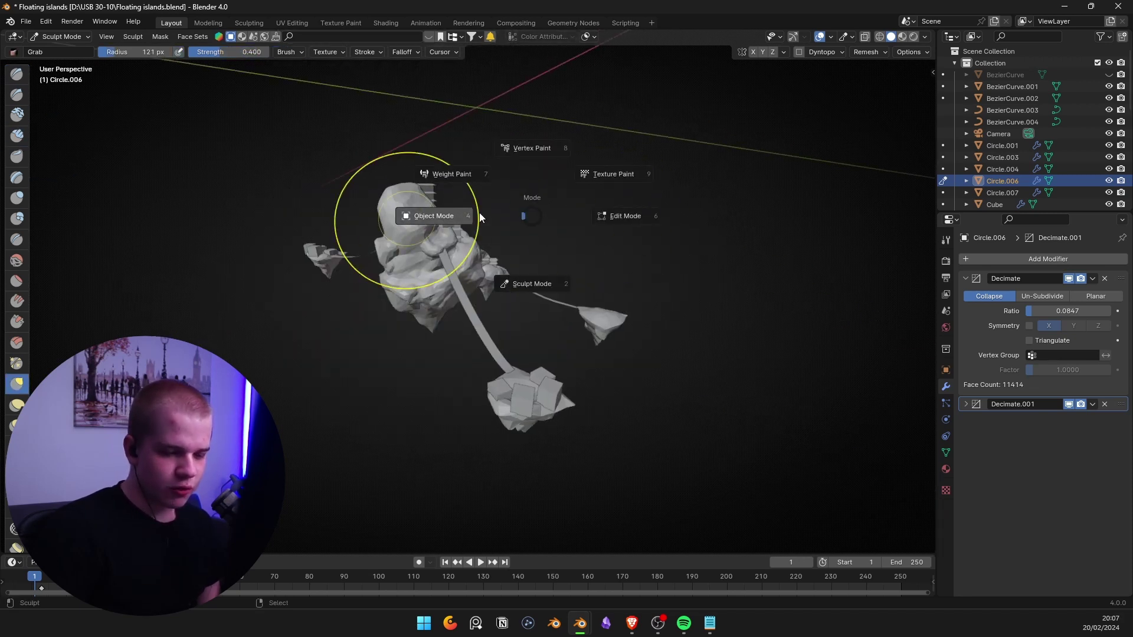
{"action": "left_click", "coordinate": [434, 215]}
View the scene through the camera and change the viewport shading background to a lighter, uniform grey.
{"action": "key", "text": "KP_0"}
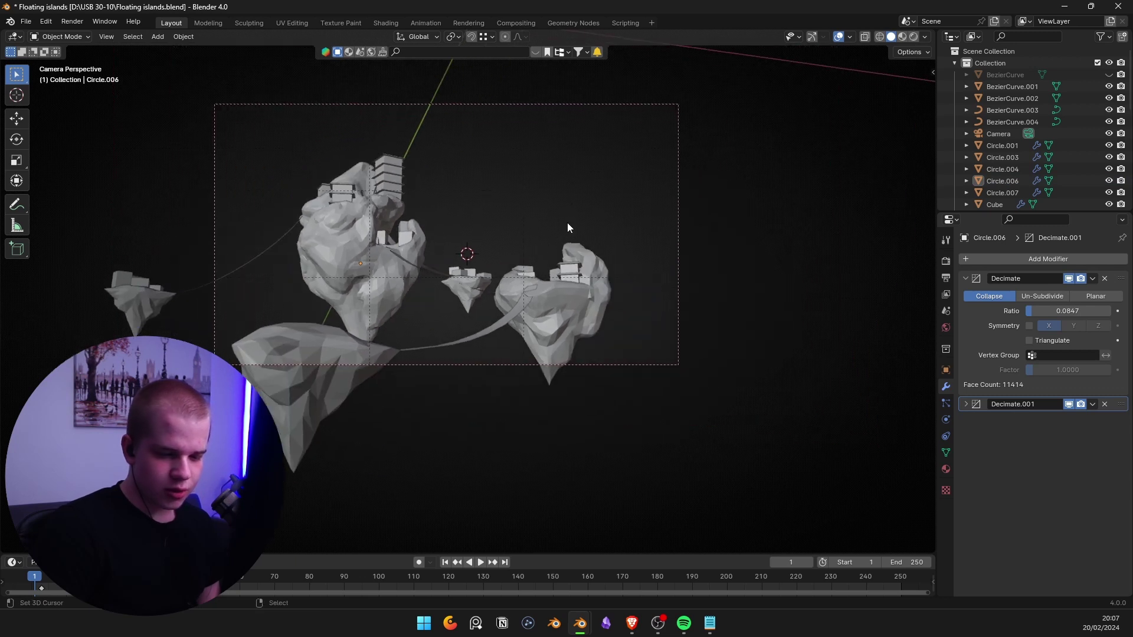
{"action": "scroll", "coordinate": [695, 199], "scroll_direction": "up", "scroll_amount": 2}
{"action": "scroll", "coordinate": [702, 171], "scroll_direction": "up", "scroll_amount": 2}
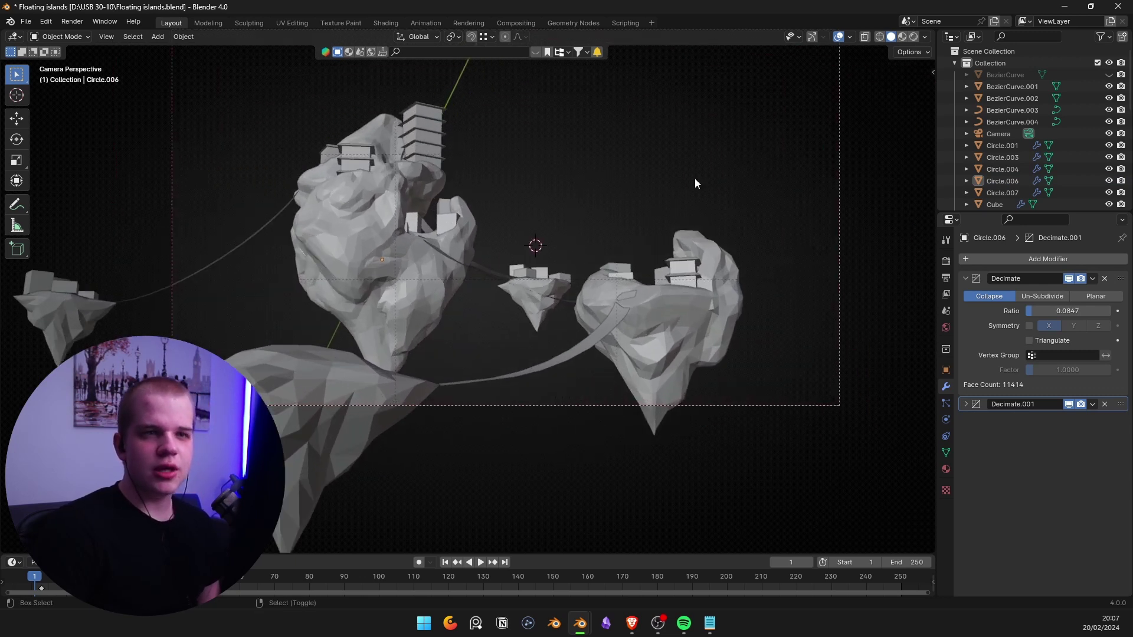
{"action": "left_click", "coordinate": [925, 36]}
{"action": "left_click", "coordinate": [972, 259]}
{"action": "scroll", "coordinate": [674, 233], "scroll_direction": "down", "scroll_amount": 1}
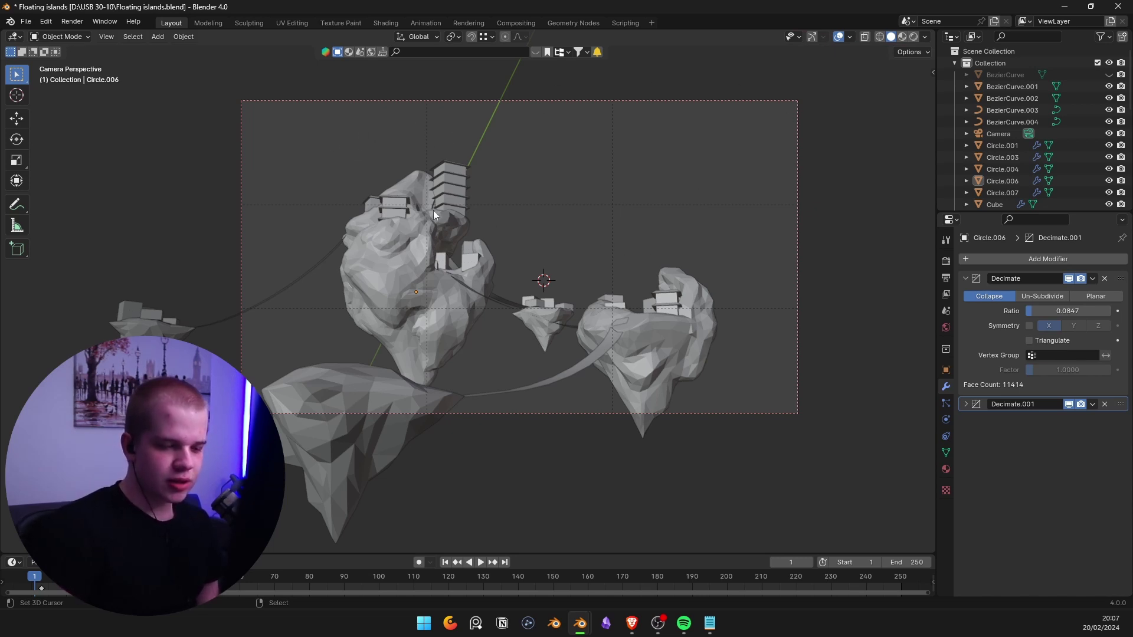
Mark the two building areas and a vertical guide line with annotation strokes, and undo the markings.
{"action": "mouse_move", "coordinate": [445, 208]}
{"action": "left_mouse_down"}
{"action": "mouse_move", "coordinate": [466, 177]}
{"action": "mouse_move", "coordinate": [413, 154]}
{"action": "mouse_move", "coordinate": [451, 200]}
{"action": "left_mouse_up"}
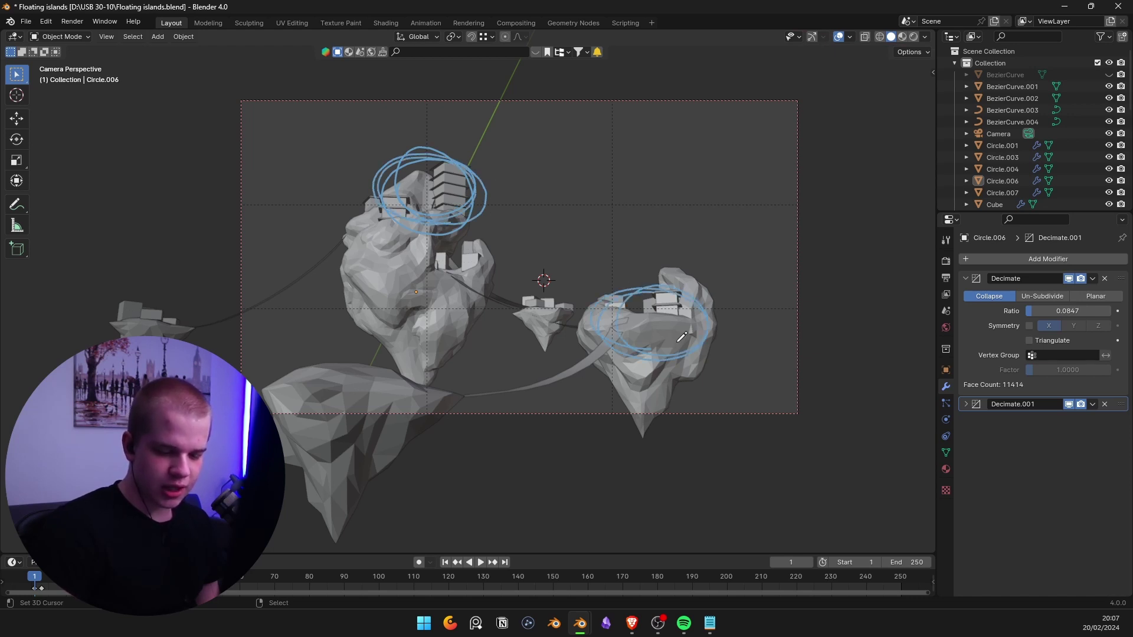
{"action": "left_click_drag", "start_coordinate": [602, 103], "coordinate": [614, 407]}
{"action": "key", "text": "ctrl+z"}
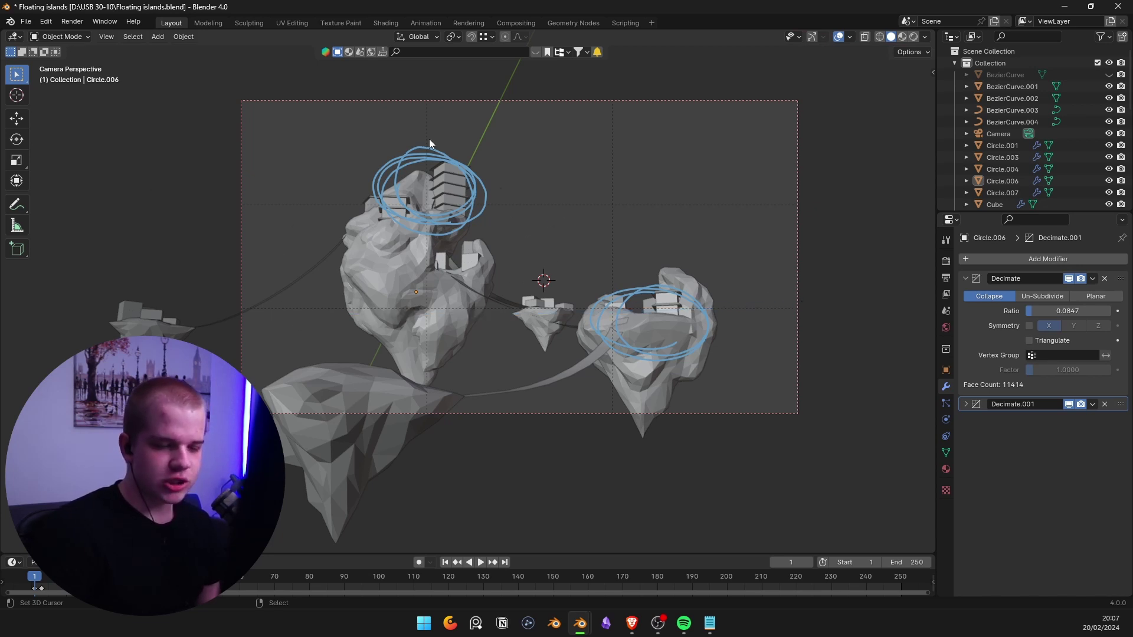
{"action": "left_click_drag", "start_coordinate": [416, 222], "coordinate": [430, 171]}
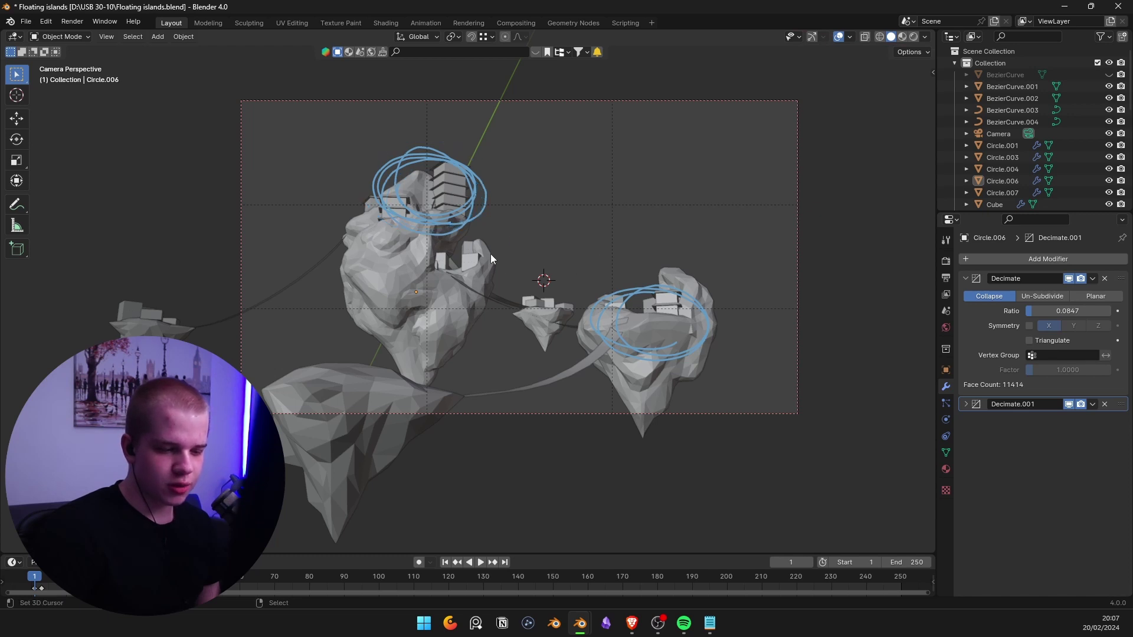
{"action": "key", "text": "ctrl+z"}
{"action": "key", "text": "ctrl+z"}
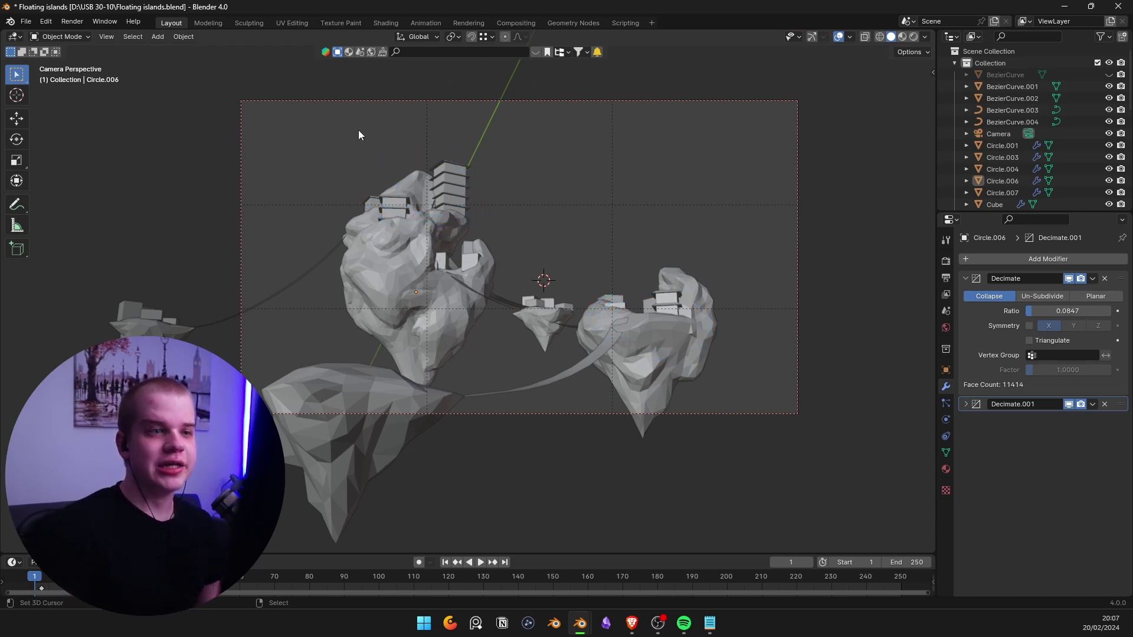
Try tracing an annotation path from the foreground island up to the large island.
{"action": "mouse_move", "coordinate": [607, 217]}
{"action": "middle_mouse_down", "text": "shift"}
{"action": "mouse_move", "coordinate": [631, 145]}
{"action": "mouse_move", "coordinate": [597, 224]}
{"action": "middle_mouse_up", "text": "shift"}
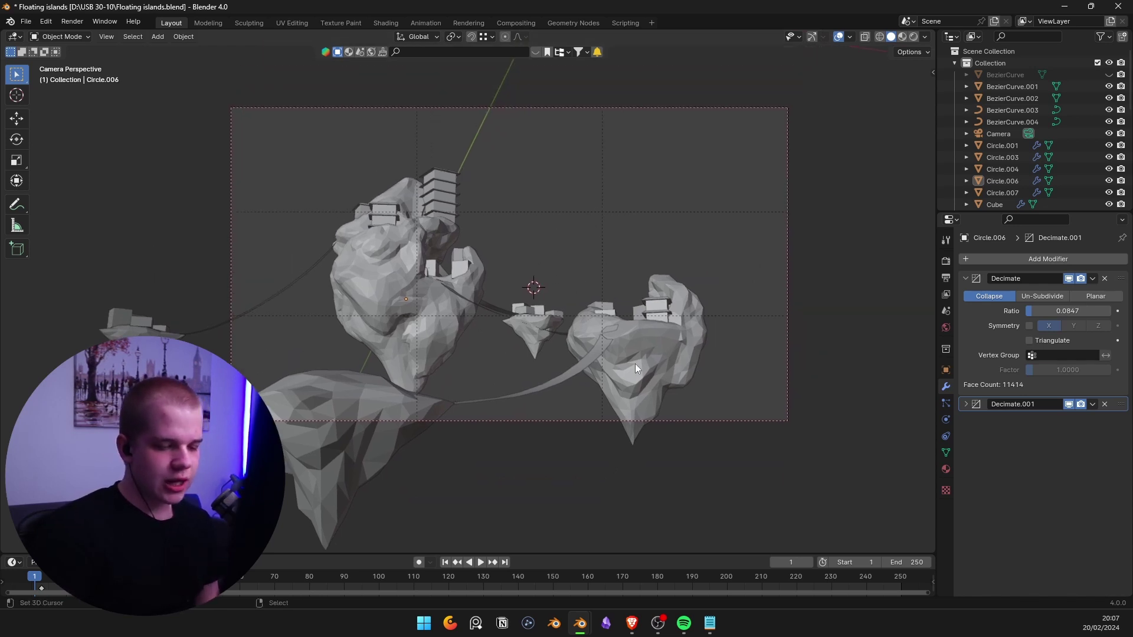
{"action": "left_click_drag", "start_coordinate": [303, 399], "coordinate": [341, 239]}
{"action": "key", "text": "ctrl+z"}
{"action": "mouse_move", "coordinate": [306, 389]}
{"action": "left_mouse_down"}
{"action": "mouse_move", "coordinate": [533, 399]}
{"action": "mouse_move", "coordinate": [377, 237]}
{"action": "left_mouse_up"}
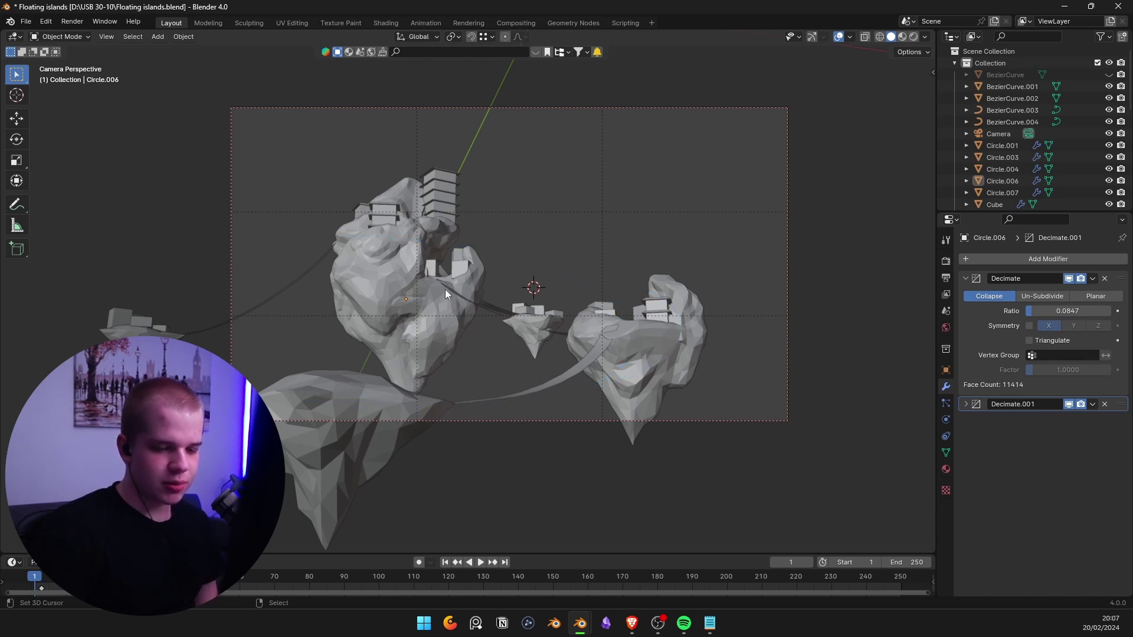
Annotate the tower with a circle and an arrow, and trace the bridge paths leading towards it.
{"action": "mouse_move", "coordinate": [446, 155]}
{"action": "left_mouse_down"}
{"action": "mouse_move", "coordinate": [463, 148]}
{"action": "mouse_move", "coordinate": [439, 159]}
{"action": "left_mouse_up"}
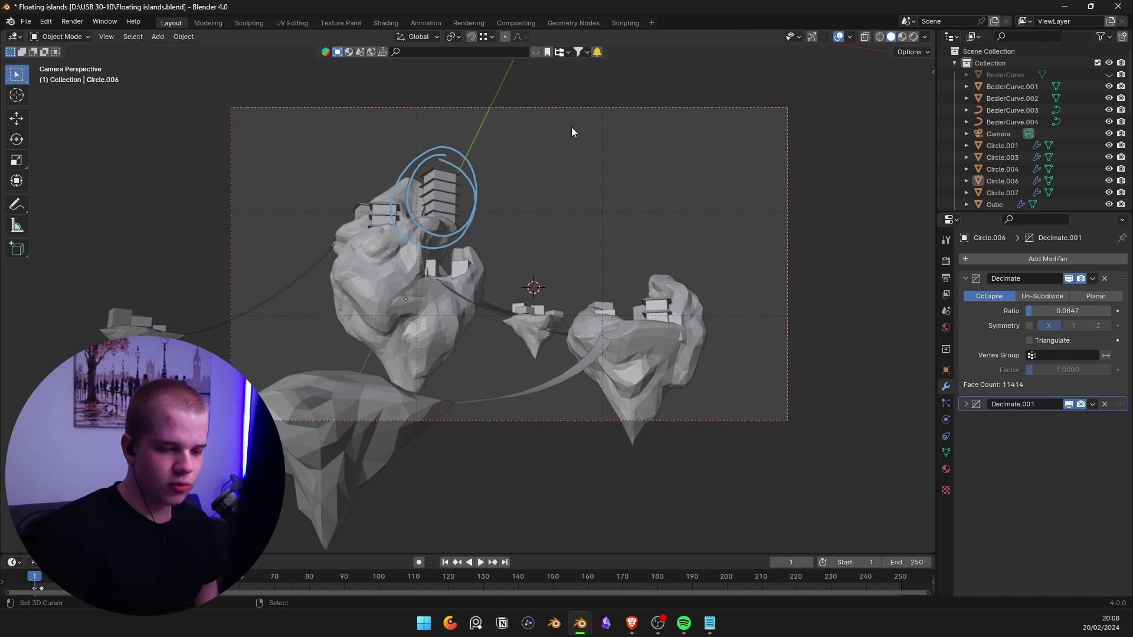
{"action": "left_click_drag", "start_coordinate": [573, 125], "coordinate": [495, 180]}
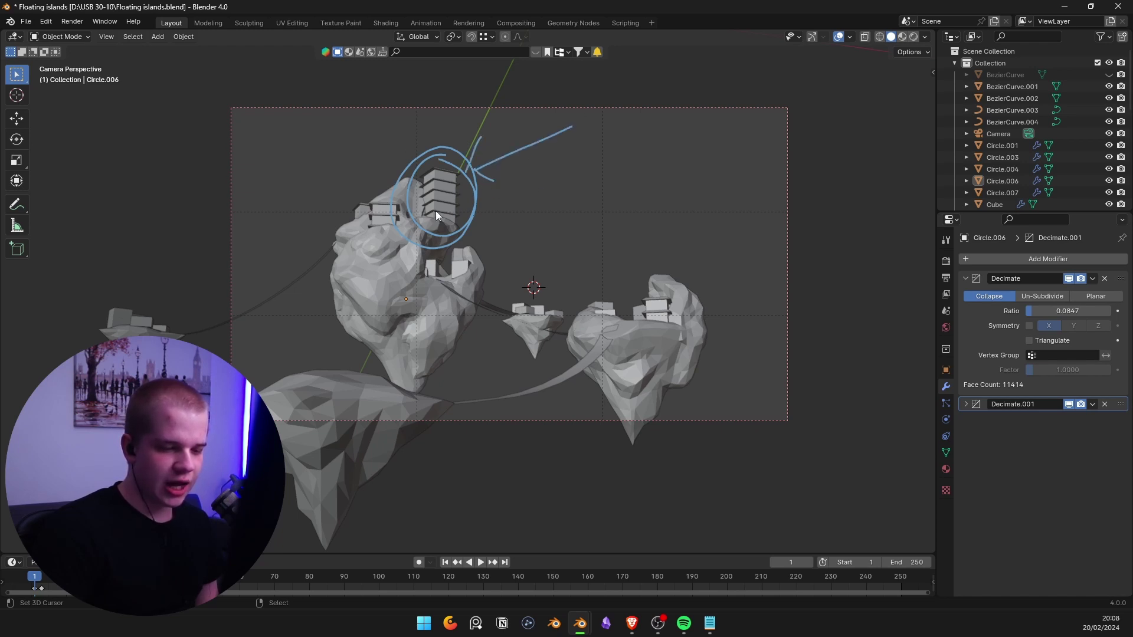
{"action": "left_click_drag", "start_coordinate": [442, 206], "coordinate": [466, 223]}
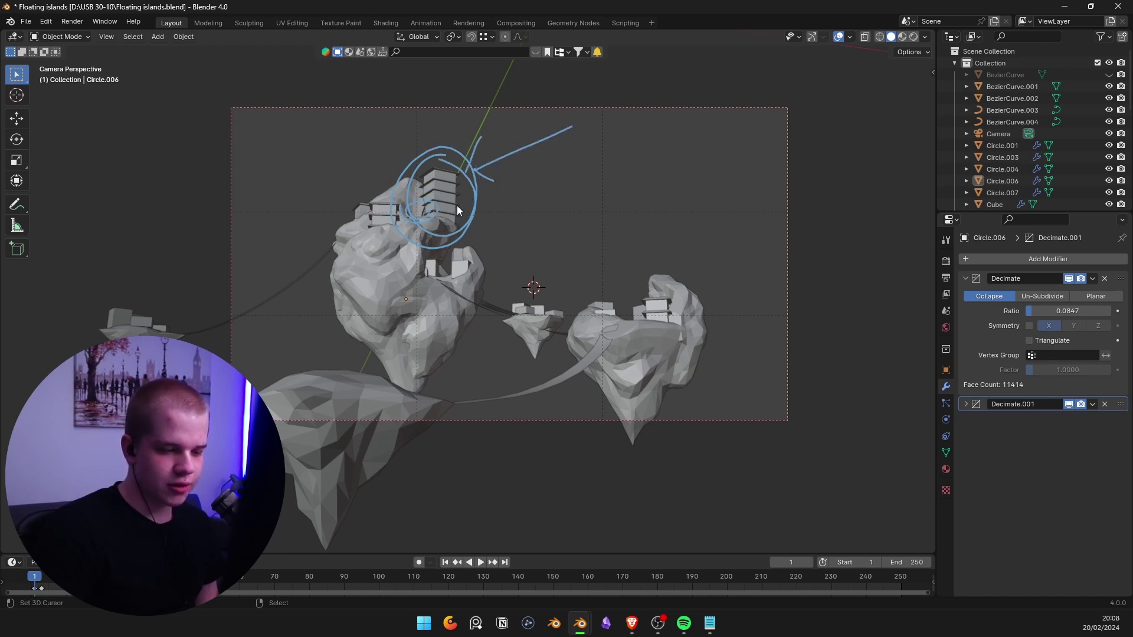
{"action": "mouse_move", "coordinate": [381, 409]}
{"action": "left_mouse_down"}
{"action": "mouse_move", "coordinate": [623, 366]}
{"action": "mouse_move", "coordinate": [393, 256]}
{"action": "left_mouse_up"}
{"action": "left_click_drag", "start_coordinate": [143, 320], "coordinate": [412, 234]}
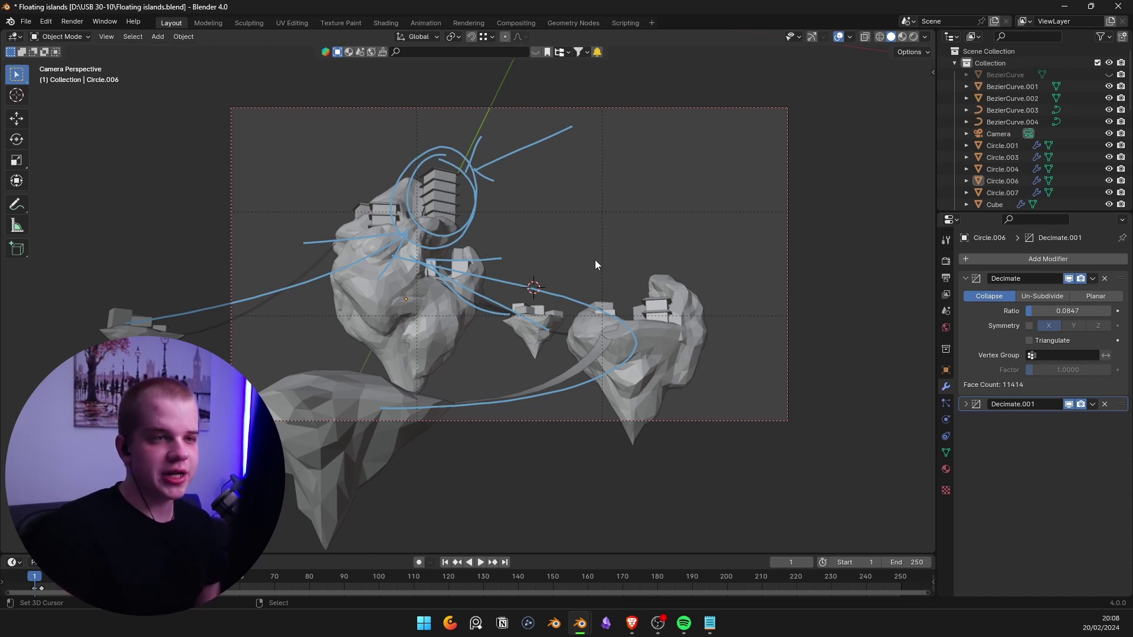
Delete the Note annotation layer to clear all markings from the viewport.
{"action": "key", "text": "n"}
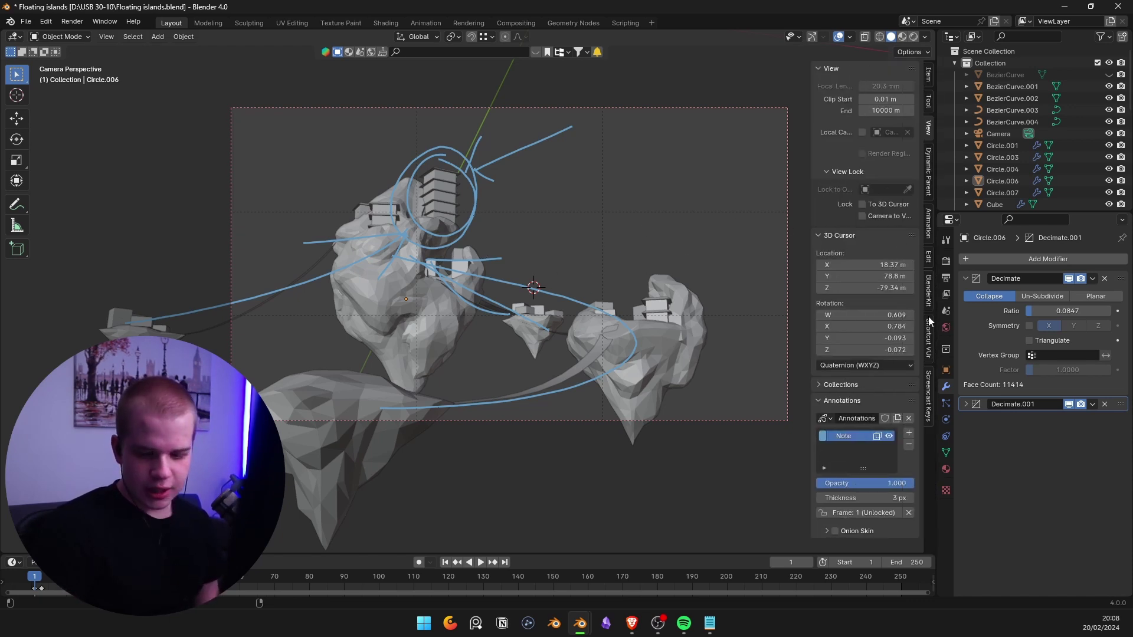
{"action": "left_click", "coordinate": [907, 444]}
{"action": "key", "text": "n"}
{"action": "middle_click_drag", "start_coordinate": [561, 239], "coordinate": [576, 231], "text": "shift"}
{"action": "mouse_move", "coordinate": [461, 213]}
{"action": "middle_mouse_down", "text": "ctrl"}
{"action": "mouse_move", "coordinate": [717, 236]}
{"action": "mouse_move", "coordinate": [643, 212]}
{"action": "mouse_move", "coordinate": [617, 221]}
{"action": "middle_mouse_up", "text": "ctrl"}
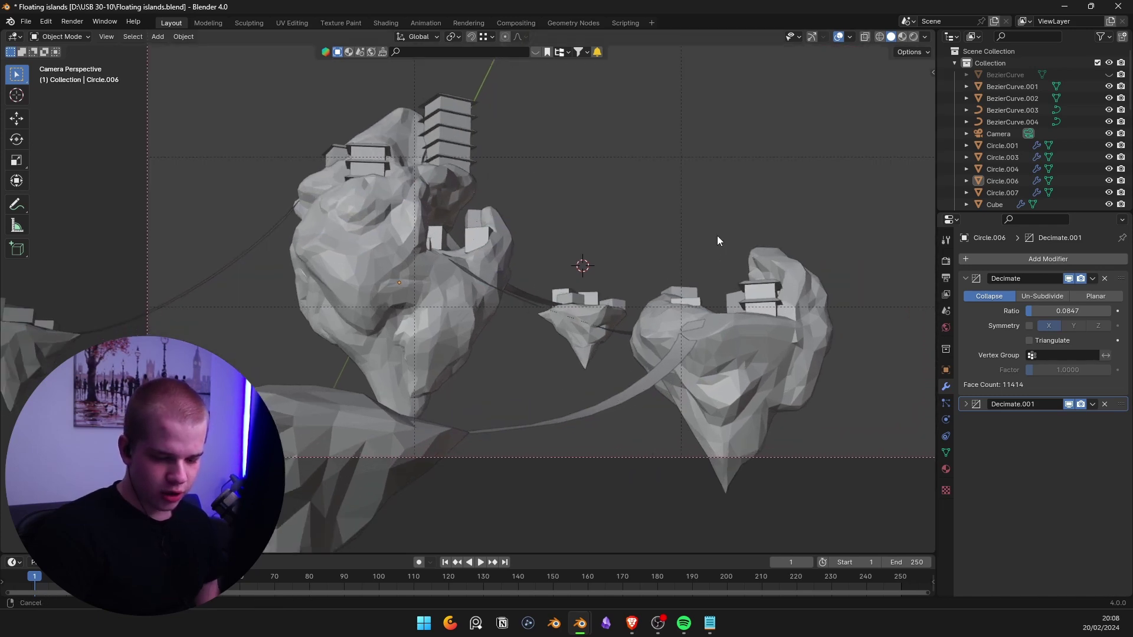
{"action": "middle_click_drag", "start_coordinate": [617, 222], "coordinate": [561, 283], "text": "ctrl"}
{"action": "right_click", "coordinate": [395, 276]}
{"action": "key", "text": "grave"}
{"action": "left_click", "coordinate": [438, 383]}
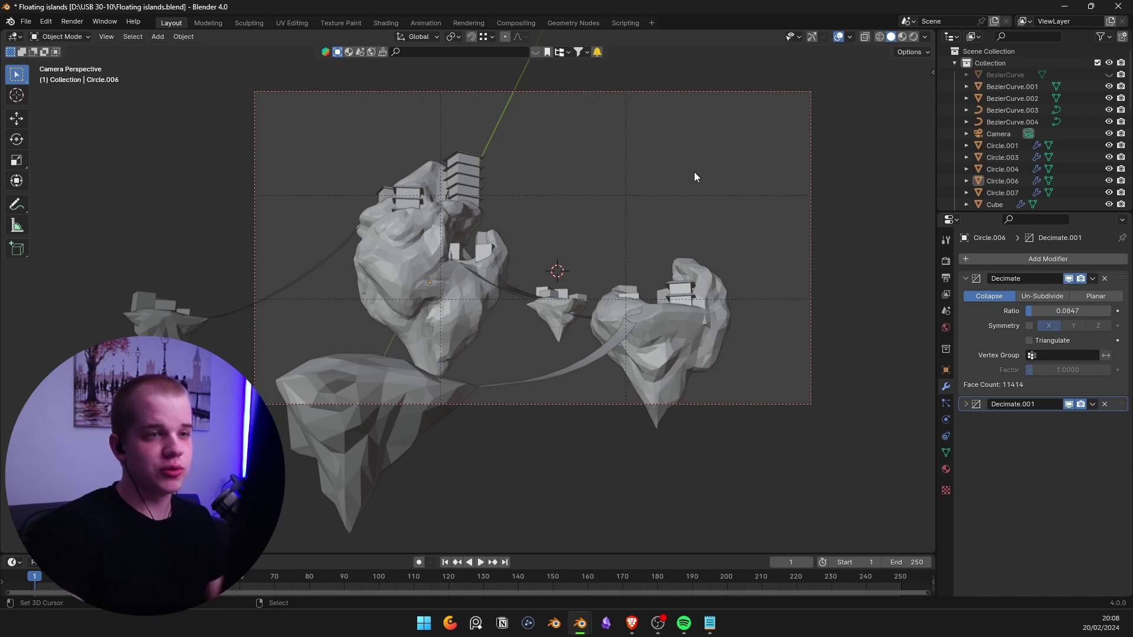
Switch to the Floating islands (3) Blender file and examine the large island with its detailed temples.
{"action": "key", "text": "alt+Tab"}
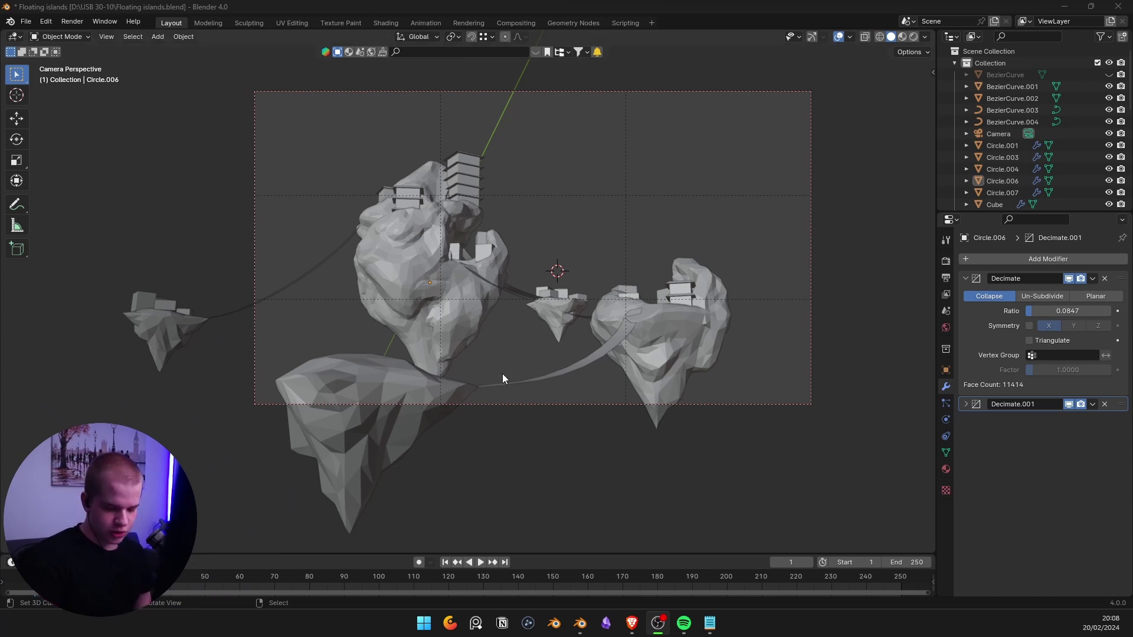
{"action": "mouse_move", "coordinate": [580, 627]}
{"action": "left_click", "coordinate": [569, 561]}
{"action": "scroll", "coordinate": [524, 192], "scroll_direction": "down", "scroll_amount": 5}
{"action": "middle_click_drag", "start_coordinate": [524, 192], "coordinate": [600, 228]}
{"action": "scroll", "coordinate": [600, 228], "scroll_direction": "down", "scroll_amount": 8}
{"action": "scroll", "coordinate": [445, 278], "scroll_direction": "up", "scroll_amount": 10}
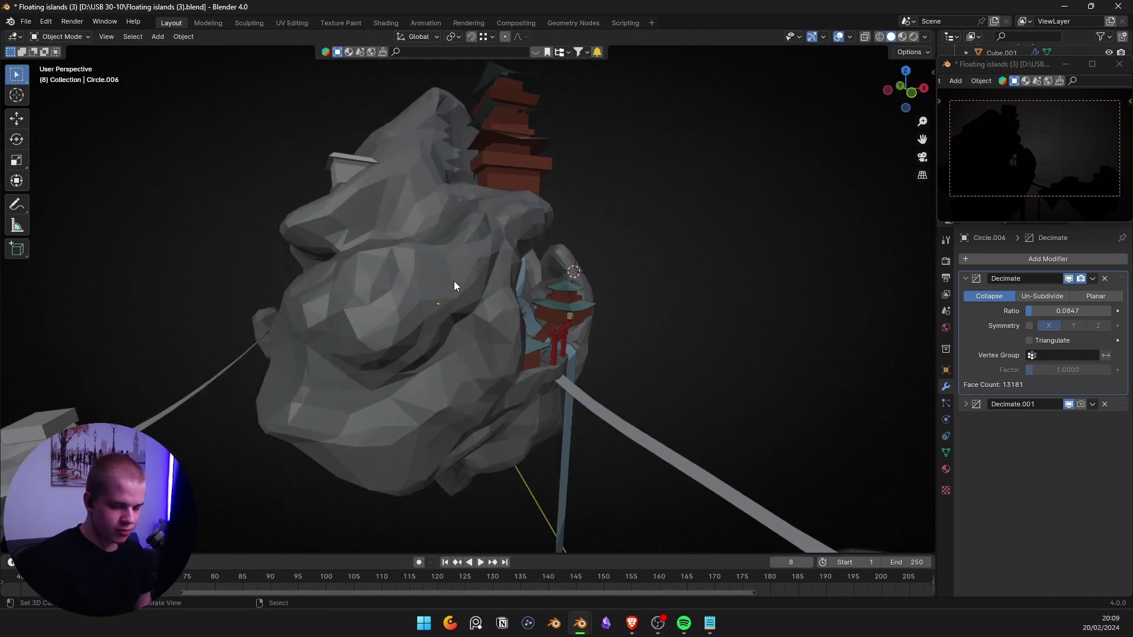
View the detailed scene through its camera and examine how the islands sit within the frame.
{"action": "key", "text": "KP_0"}
{"action": "left_click", "coordinate": [528, 300]}
{"action": "scroll", "coordinate": [457, 307], "scroll_direction": "up", "scroll_amount": 3}
{"action": "scroll", "coordinate": [455, 338], "scroll_direction": "down", "scroll_amount": 4}
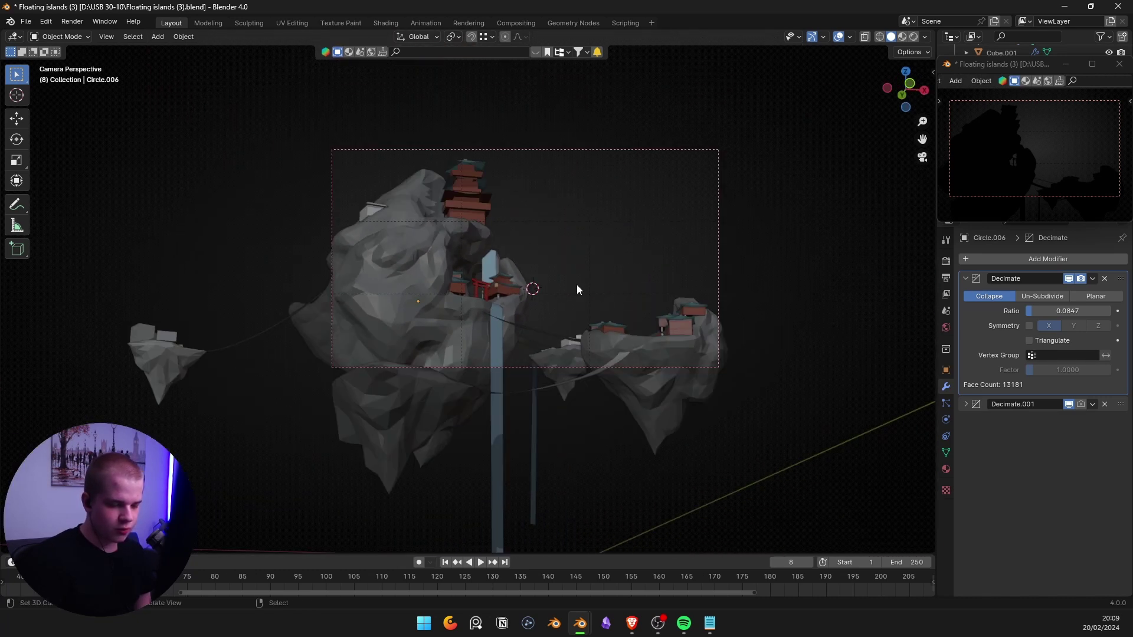
{"action": "middle_click_drag", "start_coordinate": [487, 322], "coordinate": [512, 298], "text": "shift"}
{"action": "scroll", "coordinate": [511, 294], "scroll_direction": "up", "scroll_amount": 2}
{"action": "middle_click_drag", "start_coordinate": [660, 275], "coordinate": [491, 284], "text": "shift"}
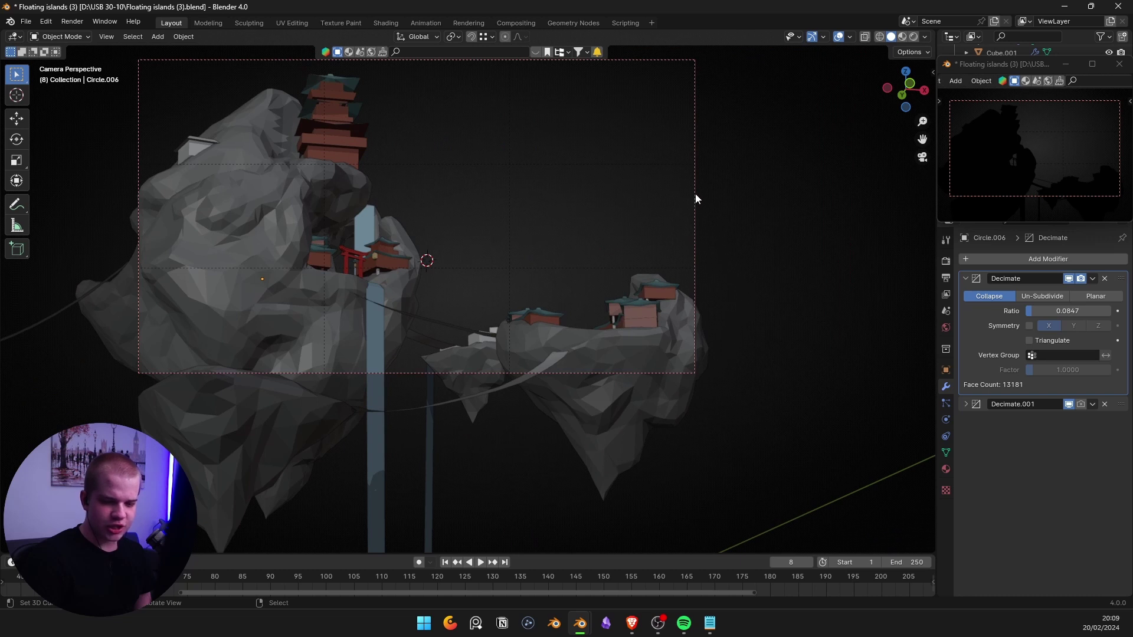
Select the camera and set its focal length to 75 mm.
{"action": "left_click", "coordinate": [695, 195]}
{"action": "scroll", "coordinate": [689, 220], "scroll_direction": "down", "scroll_amount": 4}
{"action": "scroll", "coordinate": [704, 228], "scroll_direction": "up", "scroll_amount": 3}
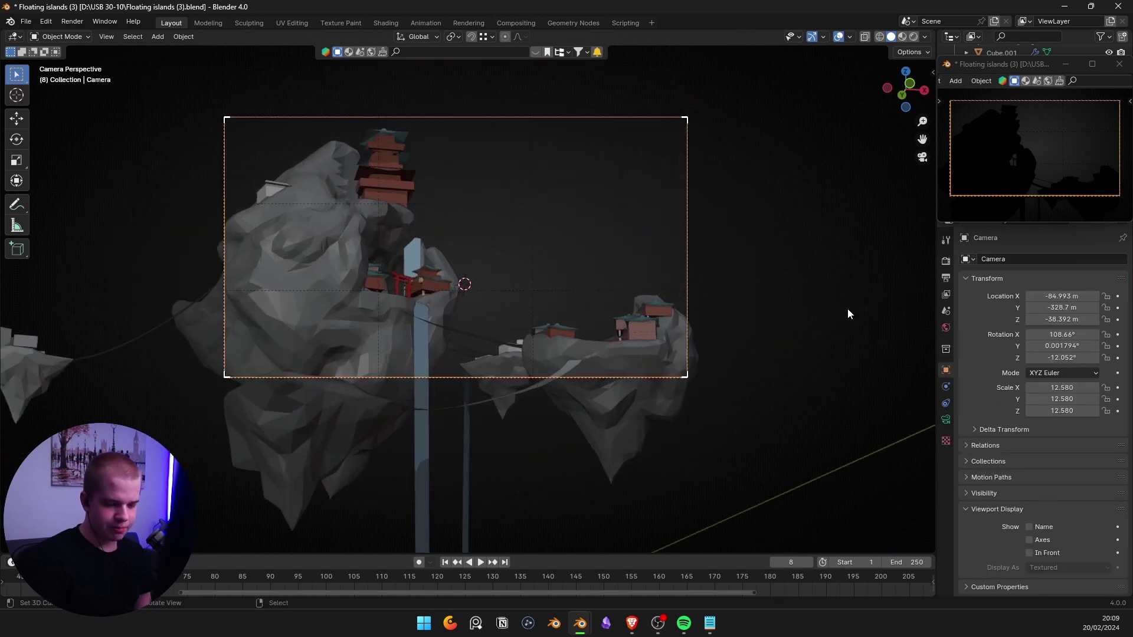
{"action": "left_click", "coordinate": [945, 420]}
{"action": "left_click_drag", "start_coordinate": [1066, 316], "coordinate": [1030, 316]}
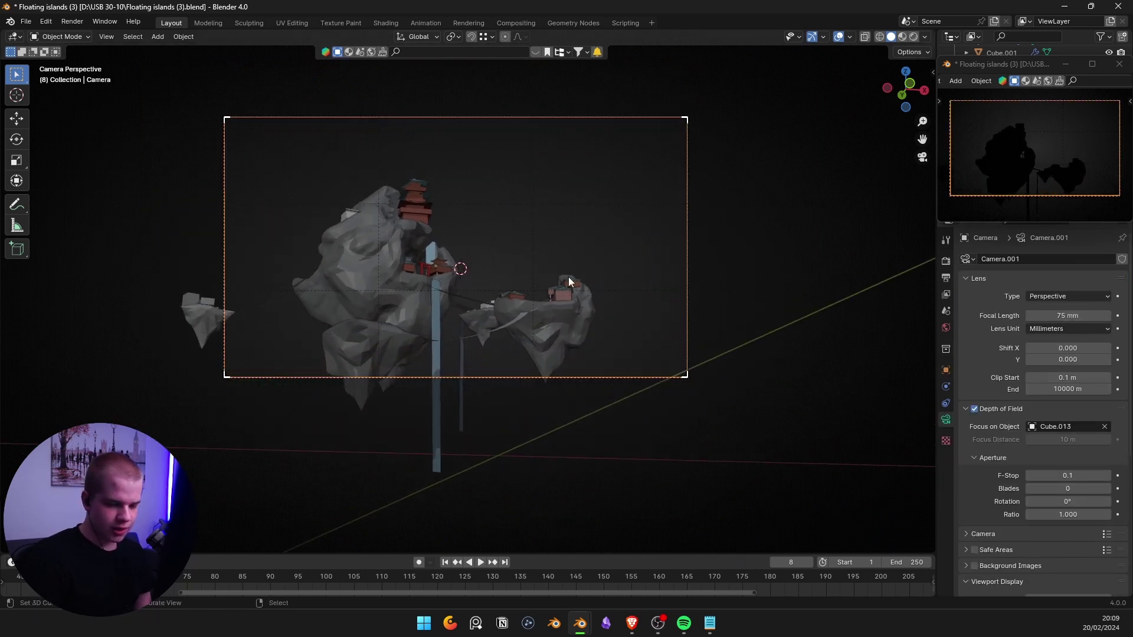
{"action": "scroll", "coordinate": [590, 239], "scroll_direction": "up", "scroll_amount": 2}
{"action": "scroll", "coordinate": [649, 220], "scroll_direction": "down", "scroll_amount": 2}
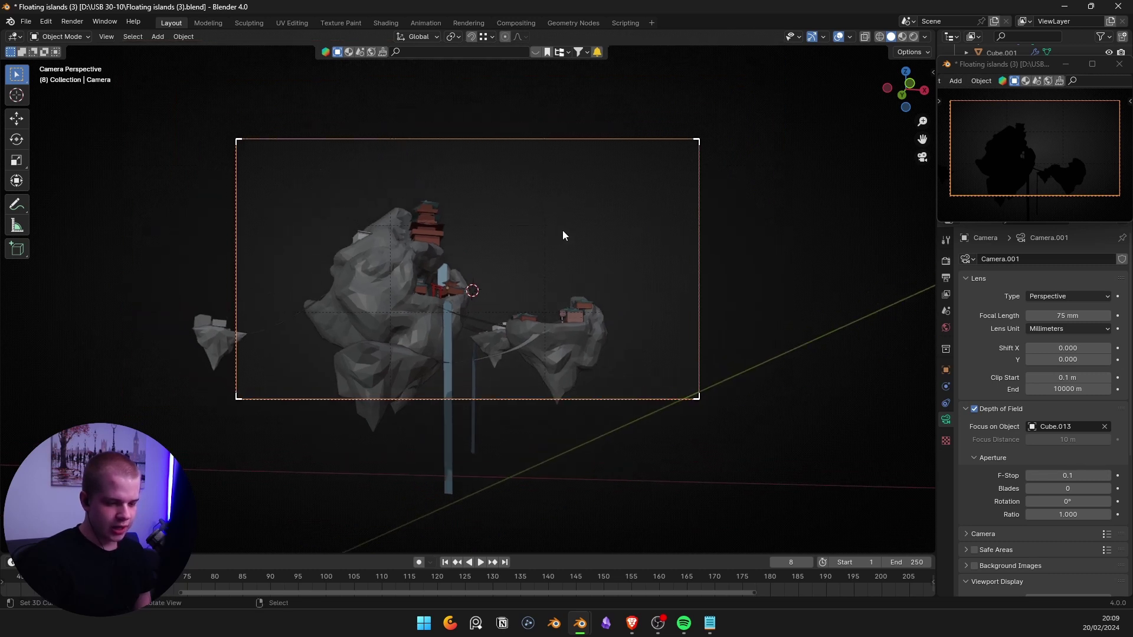
Rotate the camera about -1.8° around the global Z axis to shift the islands within the frame.
{"action": "mouse_move", "coordinate": [1084, 316]}
{"action": "left_mouse_down"}
{"action": "mouse_move", "coordinate": [1128, 316]}
{"action": "mouse_move", "coordinate": [1085, 316]}
{"action": "left_mouse_up"}
{"action": "key", "text": "r"}
{"action": "key", "text": "z"}
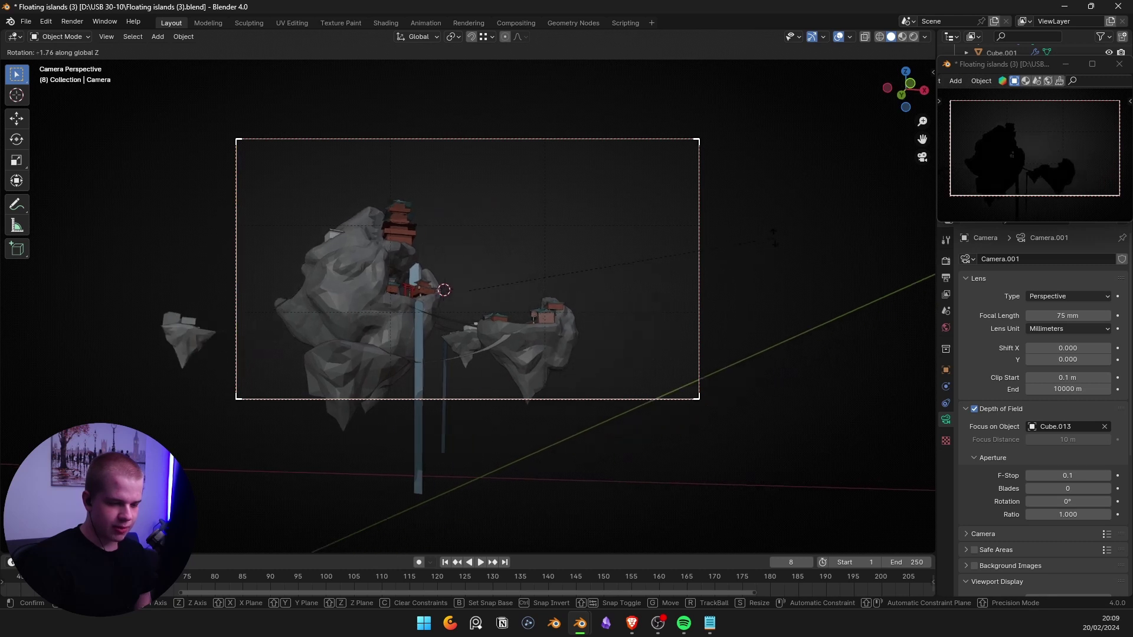
{"action": "left_click", "coordinate": [772, 236]}
{"action": "scroll", "coordinate": [706, 248], "scroll_direction": "up", "scroll_amount": 2}
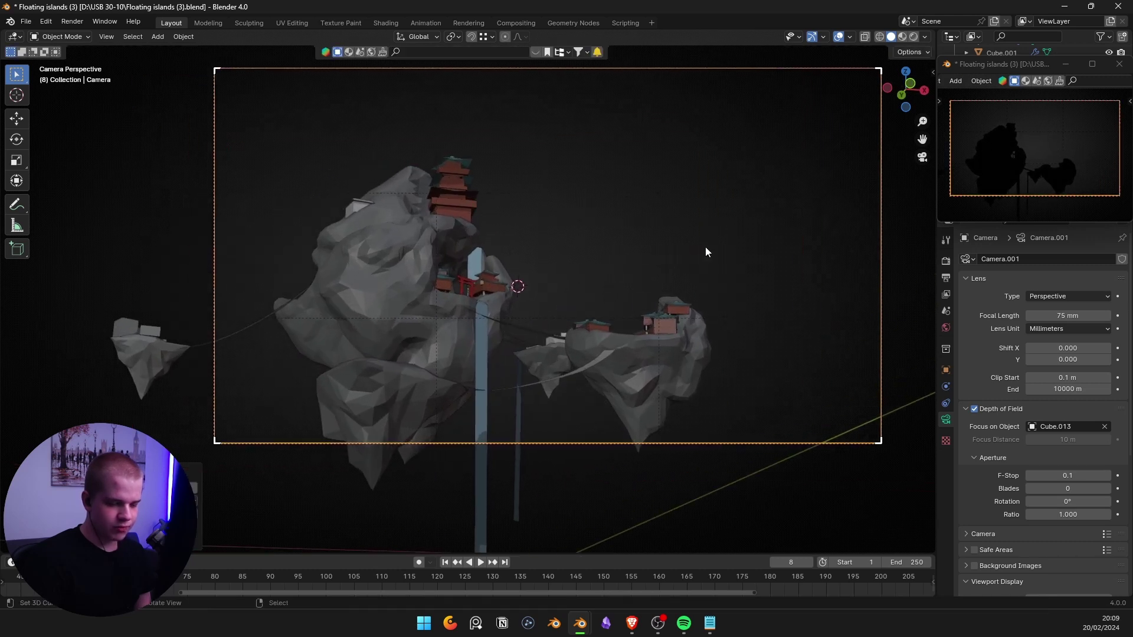
{"action": "scroll", "coordinate": [697, 249], "scroll_direction": "down", "scroll_amount": 2}
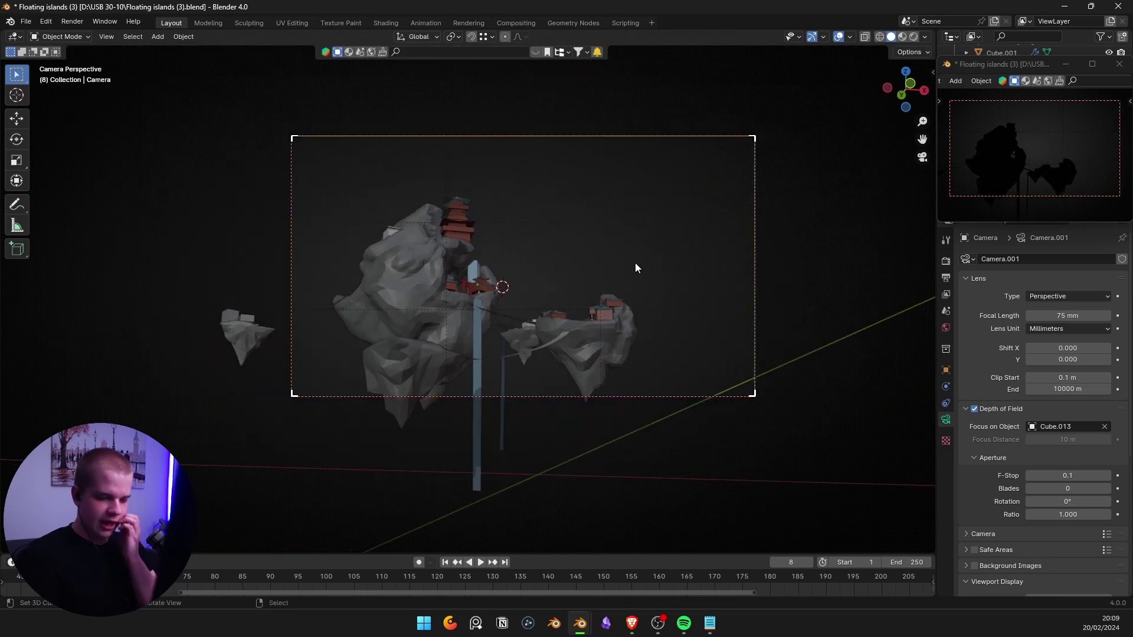
Examine the red pagoda on the large island's summit up close, in both object and edit mode.
{"action": "scroll", "coordinate": [461, 344], "scroll_direction": "up", "scroll_amount": 2}
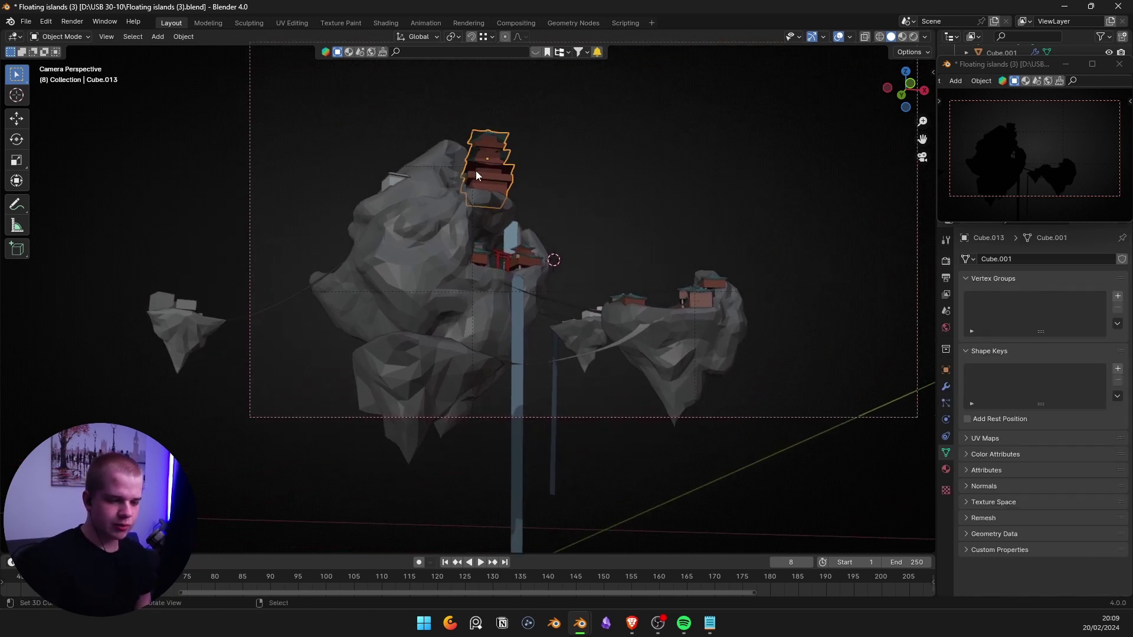
{"action": "key", "text": "KP_Decimal"}
{"action": "middle_click_drag", "start_coordinate": [515, 200], "coordinate": [494, 215]}
{"action": "scroll", "coordinate": [453, 275], "scroll_direction": "down", "scroll_amount": 4}
{"action": "key", "text": "Tab"}
{"action": "key", "text": "alt+a"}
{"action": "key", "text": "Tab"}
{"action": "scroll", "coordinate": [504, 267], "scroll_direction": "up", "scroll_amount": 3}
{"action": "key", "text": "Tab"}
{"action": "key", "text": "alt+a"}
{"action": "key", "text": "Tab"}
{"action": "scroll", "coordinate": [625, 211], "scroll_direction": "down", "scroll_amount": 4}
Examine individual parts of the islands up close, and the whole island group with its connecting bridges.
{"action": "middle_click_drag", "start_coordinate": [625, 210], "coordinate": [465, 300]}
{"action": "scroll", "coordinate": [465, 296], "scroll_direction": "up", "scroll_amount": 2}
{"action": "left_click", "coordinate": [477, 241]}
{"action": "key", "text": "KP_Decimal"}
{"action": "middle_click_drag", "start_coordinate": [479, 243], "coordinate": [641, 289]}
{"action": "scroll", "coordinate": [448, 267], "scroll_direction": "down", "scroll_amount": 6}
{"action": "scroll", "coordinate": [641, 288], "scroll_direction": "down", "scroll_amount": 5}
{"action": "scroll", "coordinate": [641, 289], "scroll_direction": "up", "scroll_amount": 5}
{"action": "left_click", "coordinate": [567, 217]}
{"action": "key", "text": "KP_Decimal"}
{"action": "mouse_move", "coordinate": [566, 217]}
{"action": "middle_mouse_down"}
{"action": "mouse_move", "coordinate": [546, 256]}
{"action": "mouse_move", "coordinate": [455, 214]}
{"action": "mouse_move", "coordinate": [399, 260]}
{"action": "mouse_move", "coordinate": [470, 235]}
{"action": "mouse_move", "coordinate": [551, 281]}
{"action": "mouse_move", "coordinate": [528, 271]}
{"action": "mouse_move", "coordinate": [471, 168]}
{"action": "mouse_move", "coordinate": [552, 214]}
{"action": "mouse_move", "coordinate": [604, 218]}
{"action": "mouse_move", "coordinate": [489, 212]}
{"action": "mouse_move", "coordinate": [554, 200]}
{"action": "middle_mouse_up"}
{"action": "scroll", "coordinate": [525, 239], "scroll_direction": "down", "scroll_amount": 5}
{"action": "scroll", "coordinate": [445, 177], "scroll_direction": "down", "scroll_amount": 4}
{"action": "scroll", "coordinate": [551, 281], "scroll_direction": "up", "scroll_amount": 8}
{"action": "scroll", "coordinate": [527, 270], "scroll_direction": "down", "scroll_amount": 4}
{"action": "scroll", "coordinate": [471, 168], "scroll_direction": "down", "scroll_amount": 5}
{"action": "scroll", "coordinate": [551, 213], "scroll_direction": "up", "scroll_amount": 5}
{"action": "scroll", "coordinate": [604, 218], "scroll_direction": "down", "scroll_amount": 7}
{"action": "scroll", "coordinate": [554, 200], "scroll_direction": "down", "scroll_amount": 3}
{"action": "scroll", "coordinate": [514, 279], "scroll_direction": "up", "scroll_amount": 2}
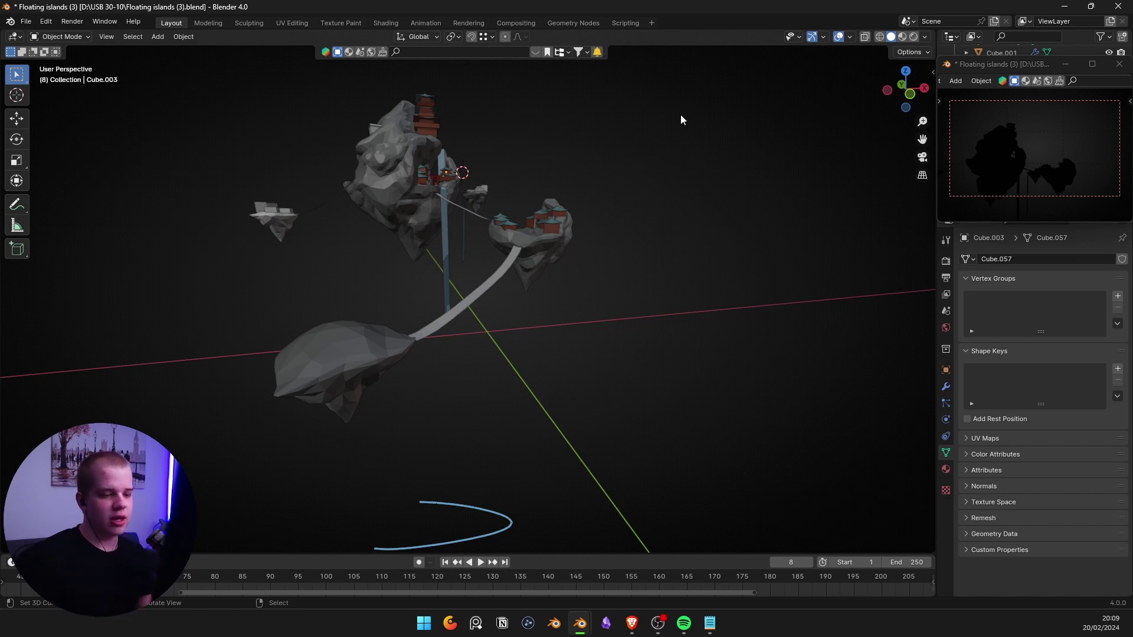
Add a cube to the scene as a scale reference.
{"action": "middle_click_drag", "start_coordinate": [681, 117], "coordinate": [577, 242]}
{"action": "key", "text": "KP_7"}
{"action": "scroll", "coordinate": [686, 299], "scroll_direction": "up", "scroll_amount": 4}
{"action": "scroll", "coordinate": [686, 295], "scroll_direction": "down", "scroll_amount": 4}
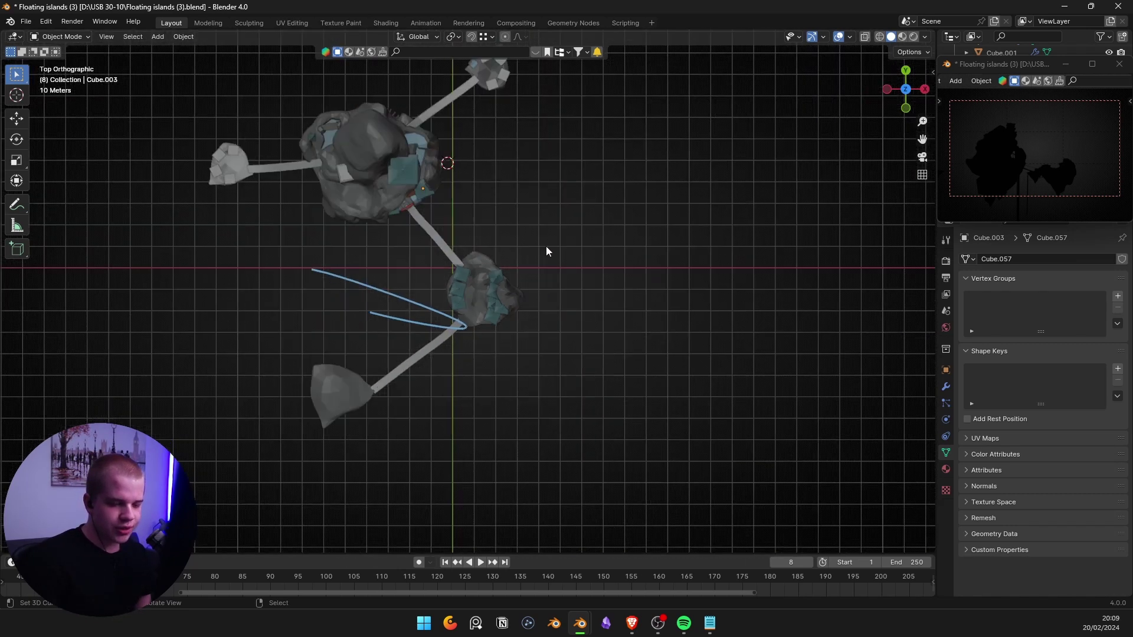
{"action": "key", "text": "shift+a"}
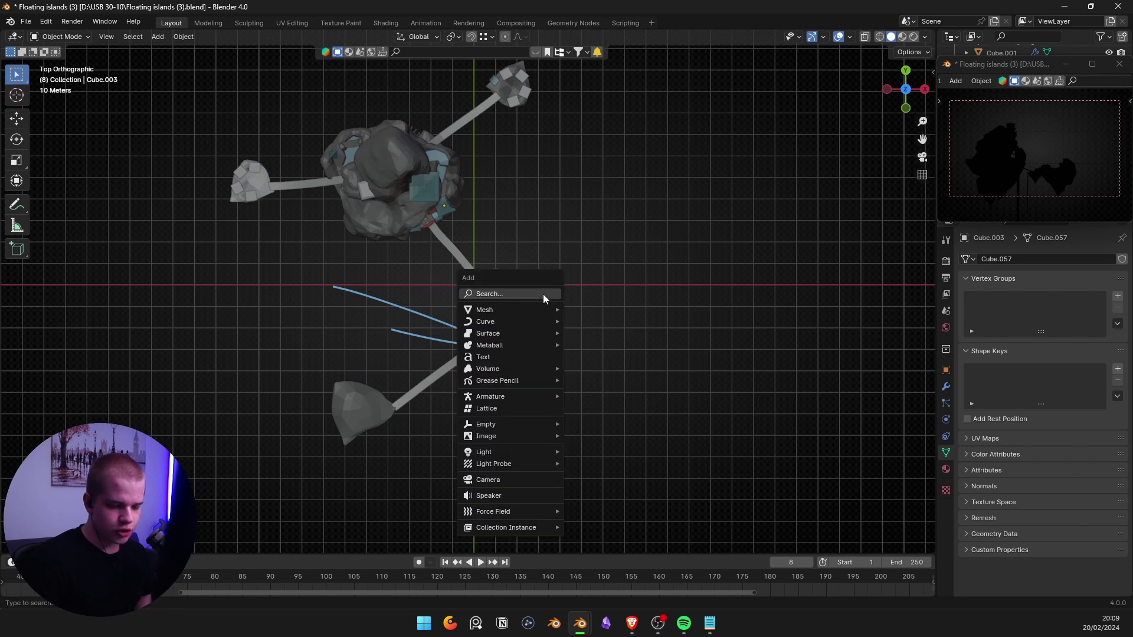
{"action": "mouse_move", "coordinate": [543, 293]}
{"action": "left_click", "coordinate": [608, 322]}
Raise the reference cube and move it onto the smaller temple island, in front of the teal-roofed houses.
{"action": "middle_click_drag", "start_coordinate": [523, 334], "coordinate": [569, 286]}
{"action": "key", "text": "grave"}
{"action": "left_click", "coordinate": [695, 364]}
{"action": "scroll", "coordinate": [607, 230], "scroll_direction": "down", "scroll_amount": 5}
{"action": "middle_click_drag", "start_coordinate": [607, 230], "coordinate": [419, 230]}
{"action": "key", "text": "g"}
{"action": "key", "text": "z"}
{"action": "left_click", "coordinate": [414, 312]}
{"action": "middle_click_drag", "start_coordinate": [414, 313], "coordinate": [661, 288]}
{"action": "key", "text": "g"}
{"action": "left_click", "coordinate": [524, 255]}
{"action": "key", "text": "g"}
{"action": "left_click", "coordinate": [558, 284]}
{"action": "middle_click_drag", "start_coordinate": [559, 284], "coordinate": [546, 253]}
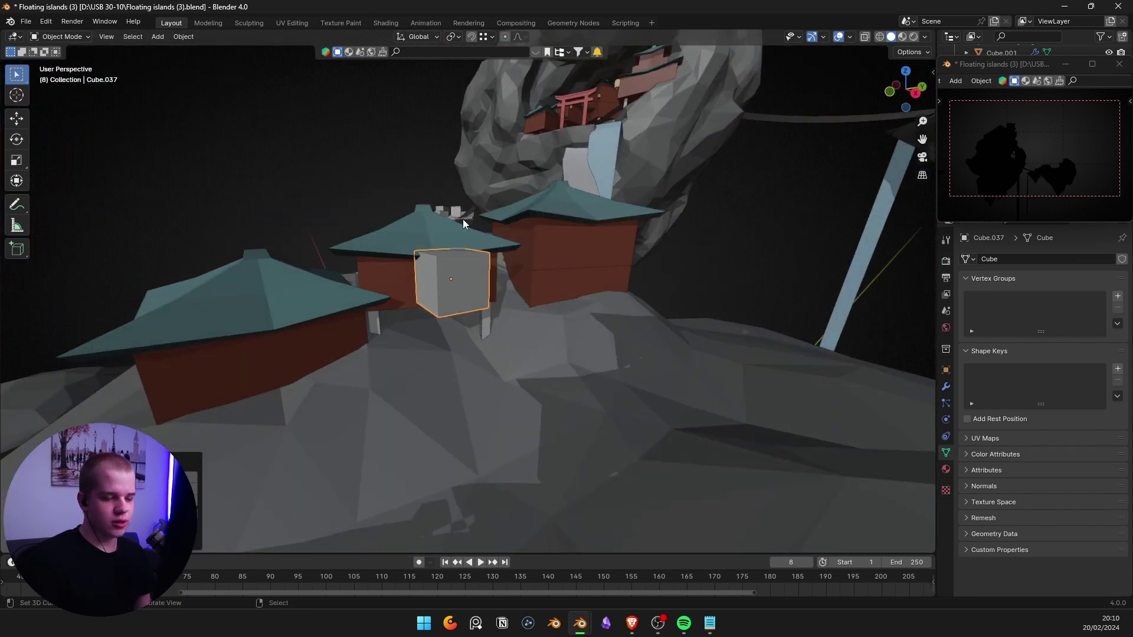
Annotate a human figure on the cube and lines across the house roof, and undo these strokes.
{"action": "middle_click_drag", "start_coordinate": [447, 279], "coordinate": [553, 222], "text": "shift"}
{"action": "middle_click_drag", "start_coordinate": [582, 289], "coordinate": [652, 230]}
{"action": "mouse_move", "coordinate": [562, 206]}
{"action": "middle_mouse_down"}
{"action": "mouse_move", "coordinate": [509, 214]}
{"action": "mouse_move", "coordinate": [512, 264]}
{"action": "mouse_move", "coordinate": [506, 212]}
{"action": "mouse_move", "coordinate": [483, 217]}
{"action": "middle_mouse_up"}
{"action": "key", "text": "d"}
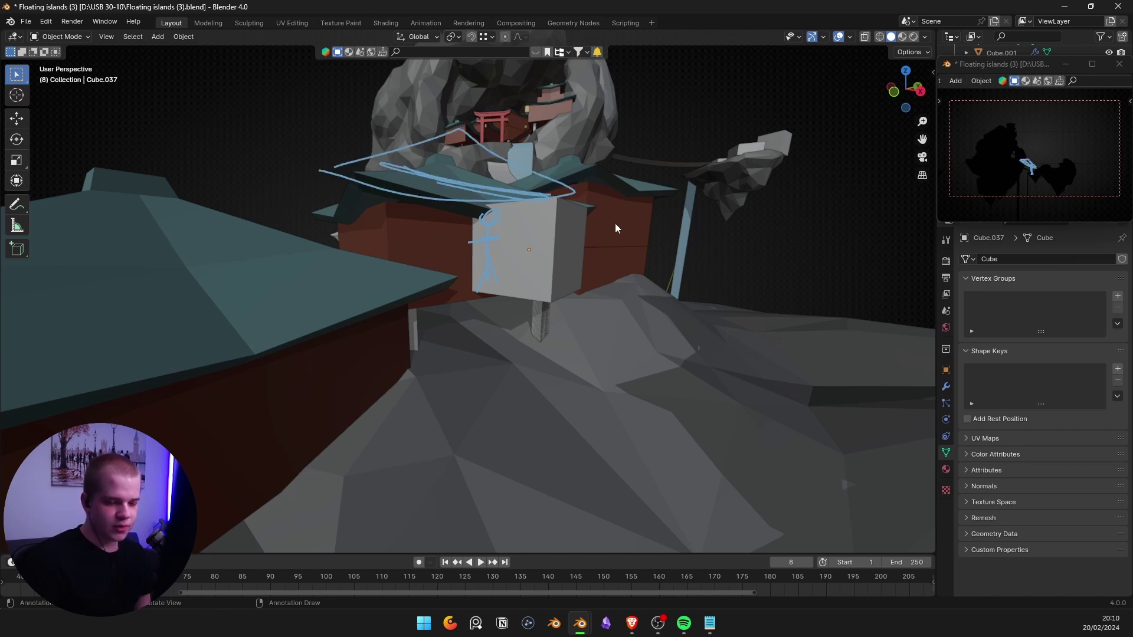
{"action": "key", "text": "ctrl+z"}
{"action": "key", "text": "ctrl+z"}
{"action": "key", "text": "ctrl+z"}
{"action": "key", "text": "ctrl+z"}
{"action": "key", "text": "ctrl+z"}
{"action": "key", "text": "ctrl+z"}
{"action": "key", "text": "ctrl+z"}
Move the cube to the bridge's end at the smaller temple island and rotate it in line with the bridge.
{"action": "scroll", "coordinate": [615, 220], "scroll_direction": "down", "scroll_amount": 5}
{"action": "mouse_move", "coordinate": [615, 221]}
{"action": "middle_mouse_down"}
{"action": "mouse_move", "coordinate": [576, 297]}
{"action": "mouse_move", "coordinate": [560, 283]}
{"action": "middle_mouse_up"}
{"action": "scroll", "coordinate": [589, 253], "scroll_direction": "down", "scroll_amount": 4}
{"action": "left_click", "coordinate": [485, 233]}
{"action": "key", "text": "KP_7"}
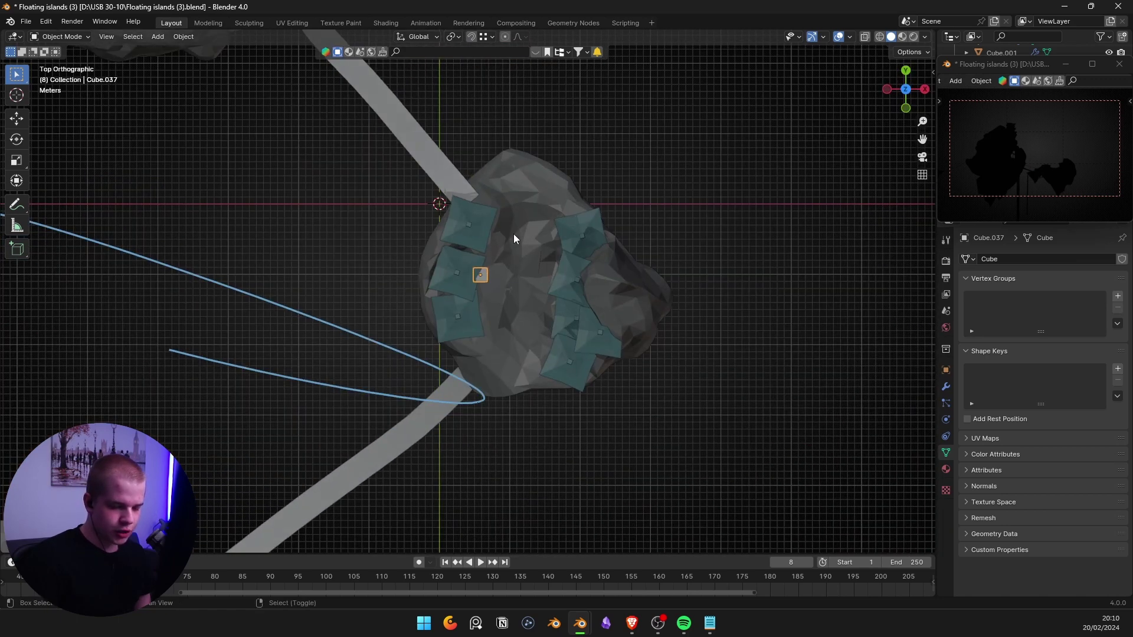
{"action": "scroll", "coordinate": [523, 188], "scroll_direction": "down", "scroll_amount": 2}
{"action": "middle_click_drag", "start_coordinate": [549, 241], "coordinate": [558, 165], "text": "shift"}
{"action": "key", "text": "g"}
{"action": "left_click", "coordinate": [562, 234]}
{"action": "key", "text": "r"}
{"action": "left_click", "coordinate": [552, 300]}
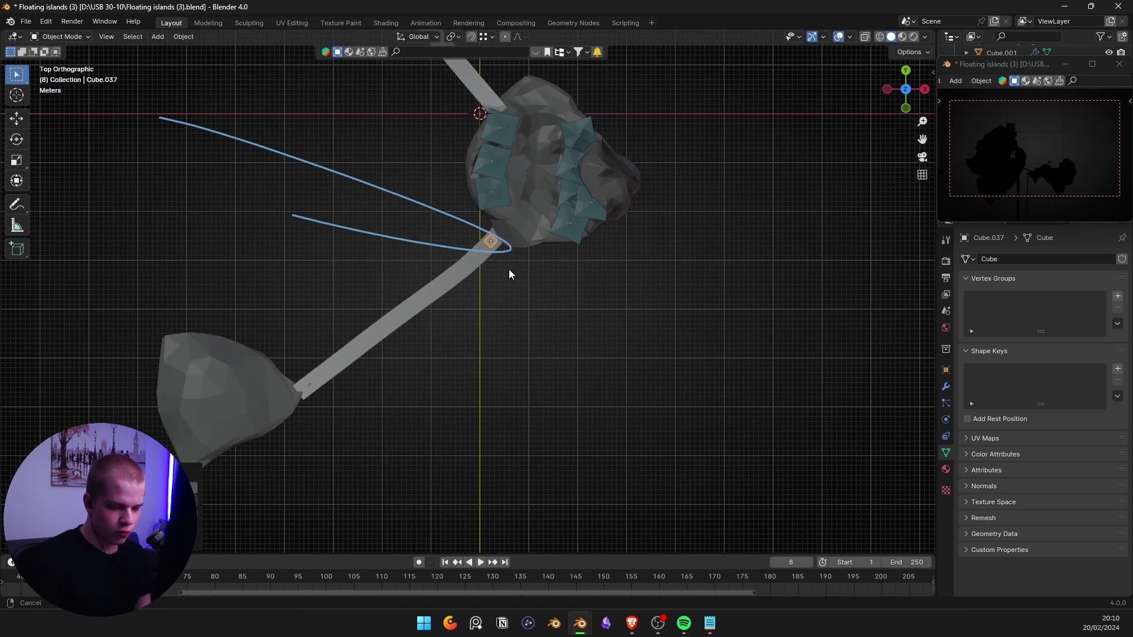
Check the dimensions of the bridge that leads from the temple island down to the lower island.
{"action": "scroll", "coordinate": [514, 226], "scroll_direction": "up", "scroll_amount": 2}
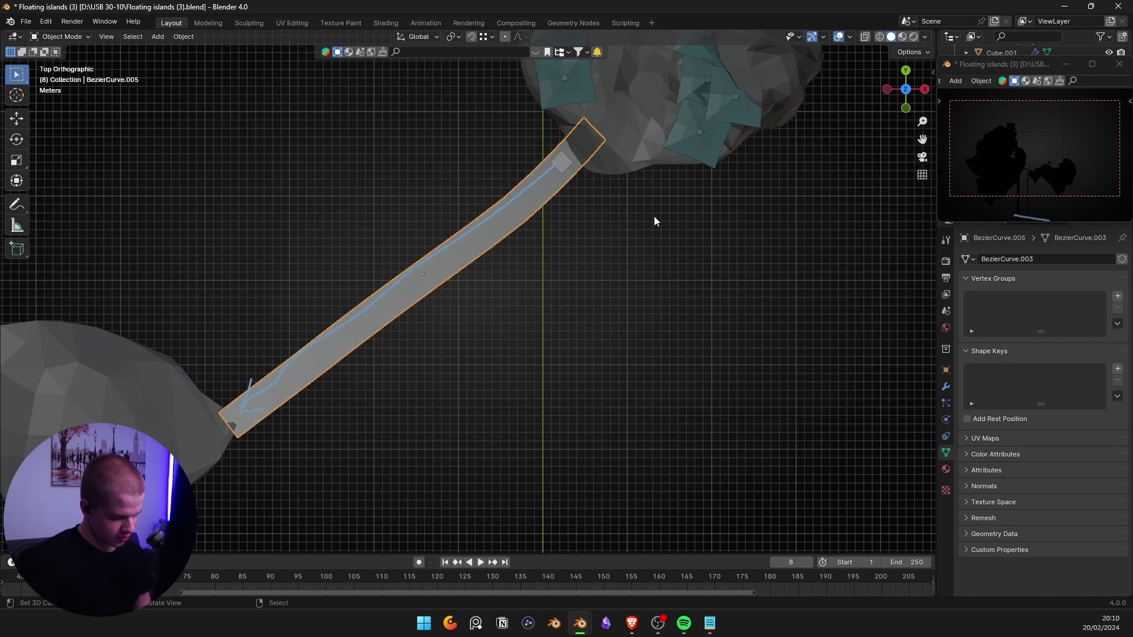
{"action": "key", "text": "n"}
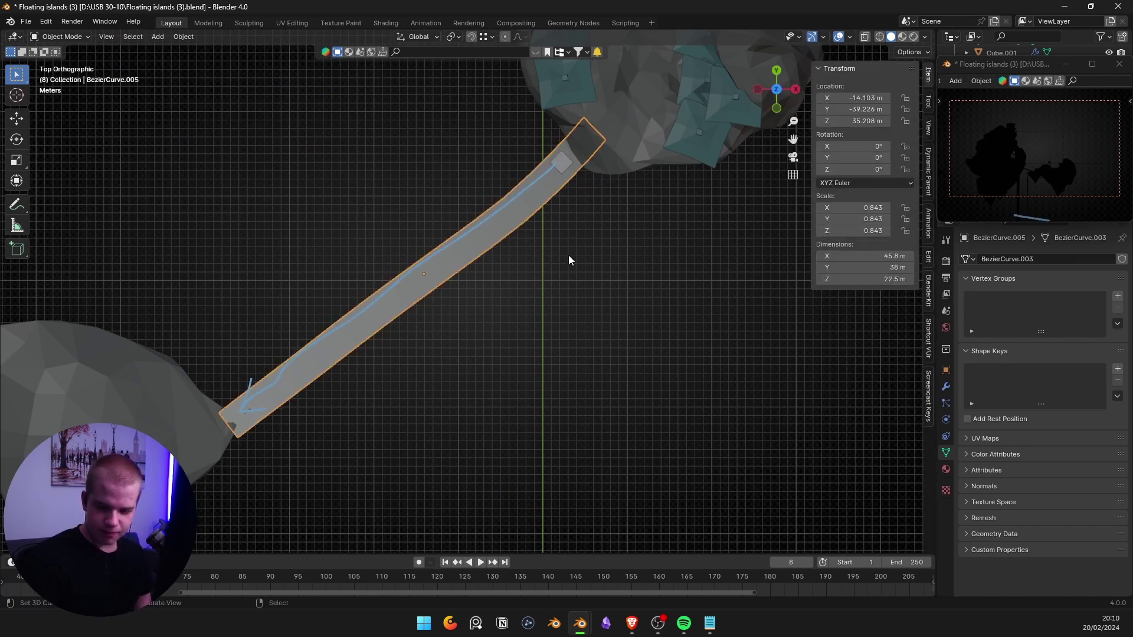
{"action": "key", "text": "n"}
Explore the lower island and its bridge with walk navigation to judge their scale from eye level.
{"action": "scroll", "coordinate": [567, 245], "scroll_direction": "down", "scroll_amount": 3}
{"action": "mouse_move", "coordinate": [567, 244]}
{"action": "middle_mouse_down"}
{"action": "mouse_move", "coordinate": [537, 203]}
{"action": "mouse_move", "coordinate": [558, 192]}
{"action": "mouse_move", "coordinate": [556, 239]}
{"action": "middle_mouse_up"}
{"action": "key", "text": "z"}
{"action": "left_click", "coordinate": [573, 280]}
{"action": "middle_click_drag", "start_coordinate": [574, 281], "coordinate": [520, 276]}
{"action": "scroll", "coordinate": [552, 273], "scroll_direction": "up", "scroll_amount": 2}
{"action": "scroll", "coordinate": [552, 273], "scroll_direction": "down", "scroll_amount": 3}
{"action": "left_click", "coordinate": [106, 37]}
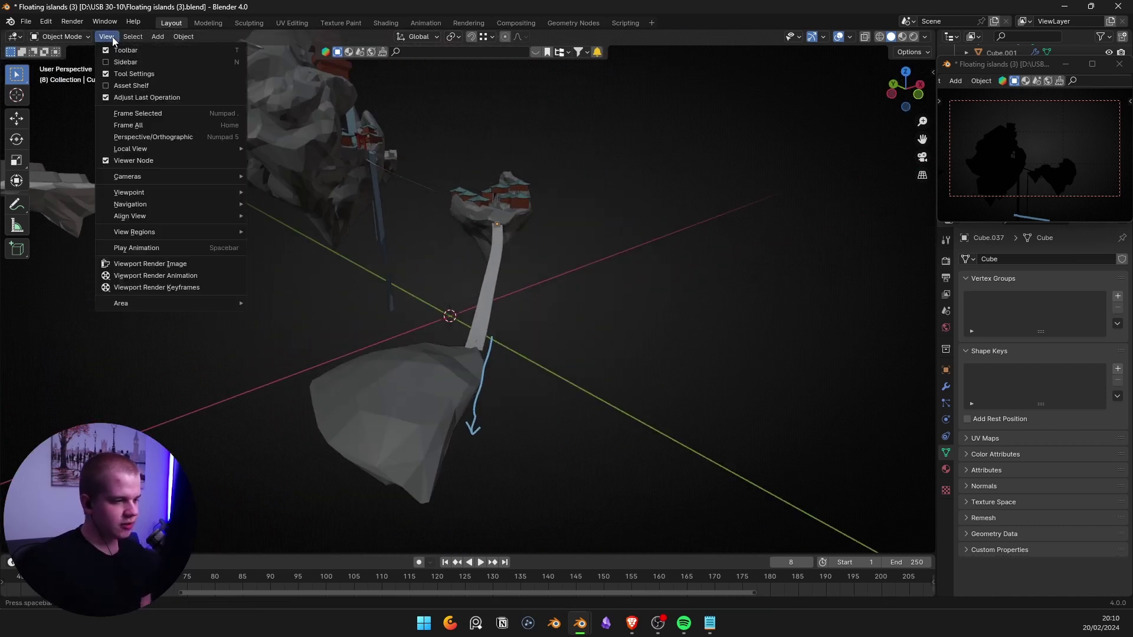
{"action": "mouse_move", "coordinate": [163, 207]}
{"action": "left_click", "coordinate": [291, 427]}
{"action": "key", "text": "w"}
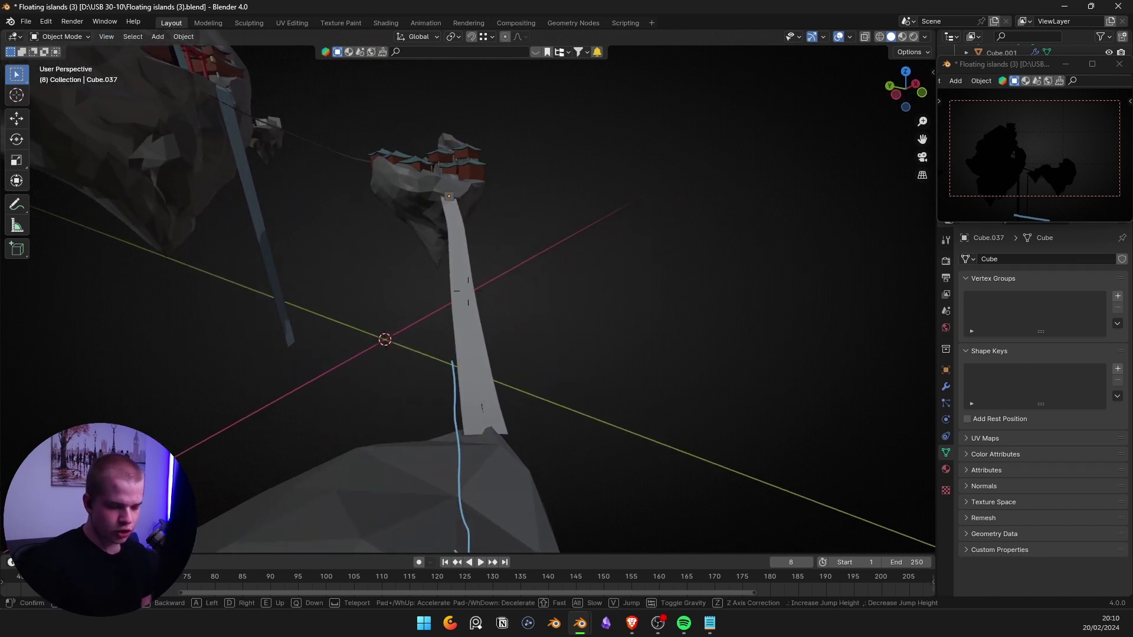
{"action": "key", "text": "q"}
{"action": "key", "text": "w"}
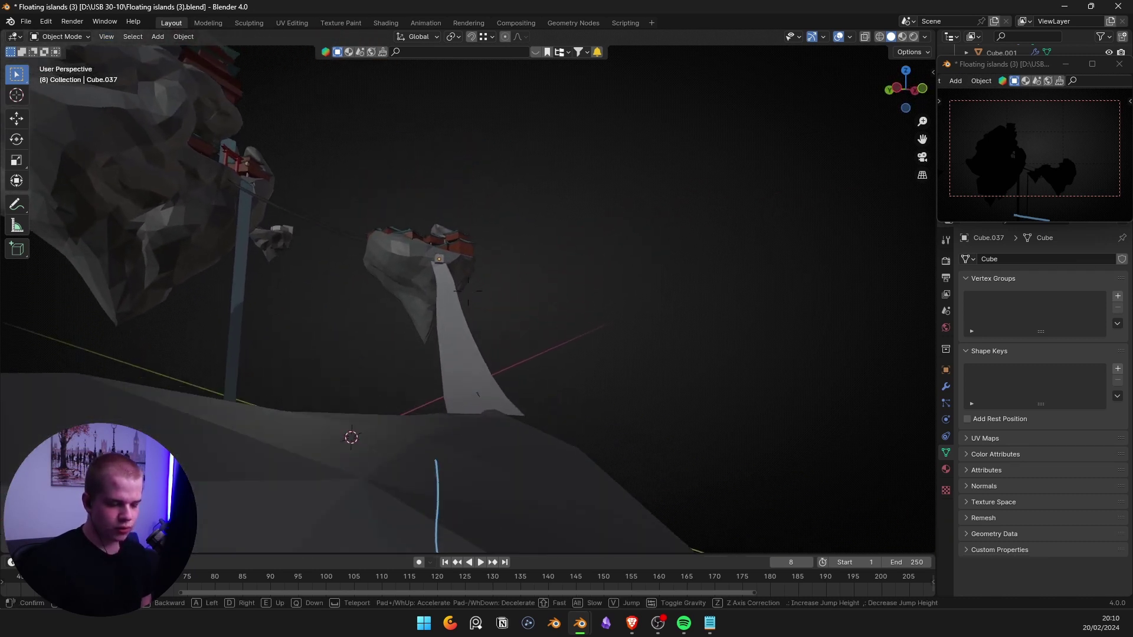
{"action": "key", "text": "s"}
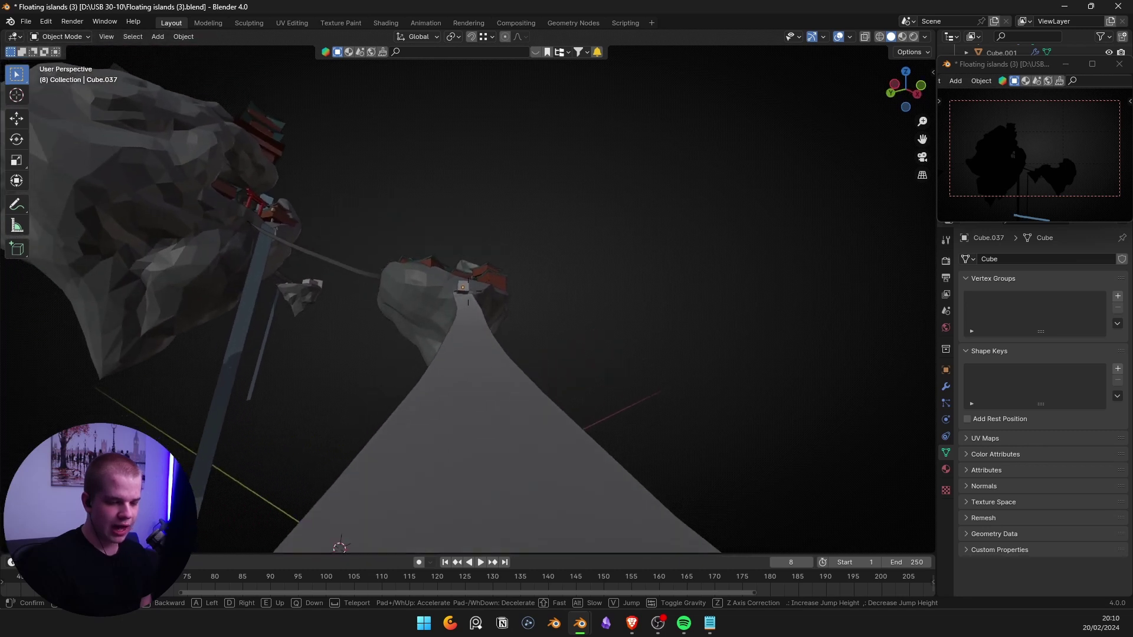
{"action": "key", "text": "Escape"}
Stretch the cube downward in edit mode from the temple island to the level of the lower island.
{"action": "scroll", "coordinate": [324, 432], "scroll_direction": "down", "scroll_amount": 8}
{"action": "middle_click_drag", "start_coordinate": [323, 433], "coordinate": [311, 435]}
{"action": "key", "text": "KP_3"}
{"action": "middle_click_drag", "start_coordinate": [557, 361], "coordinate": [577, 223]}
{"action": "middle_click_drag", "start_coordinate": [593, 169], "coordinate": [607, 242]}
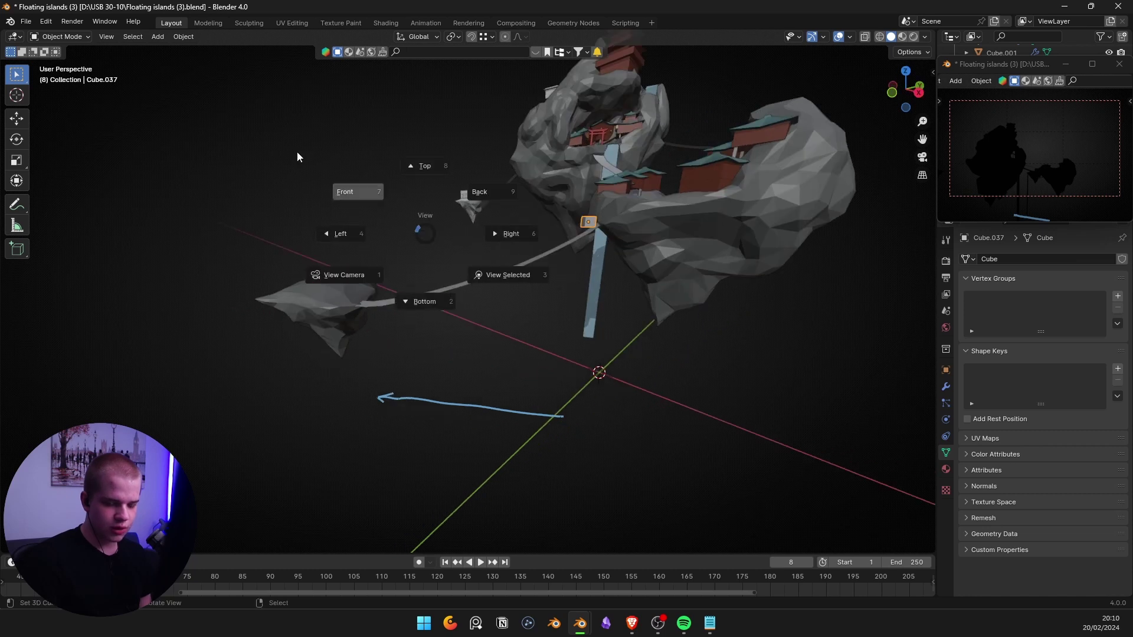
{"action": "key", "text": "KP_3"}
{"action": "key", "text": "Tab"}
{"action": "key", "text": "shift+z"}
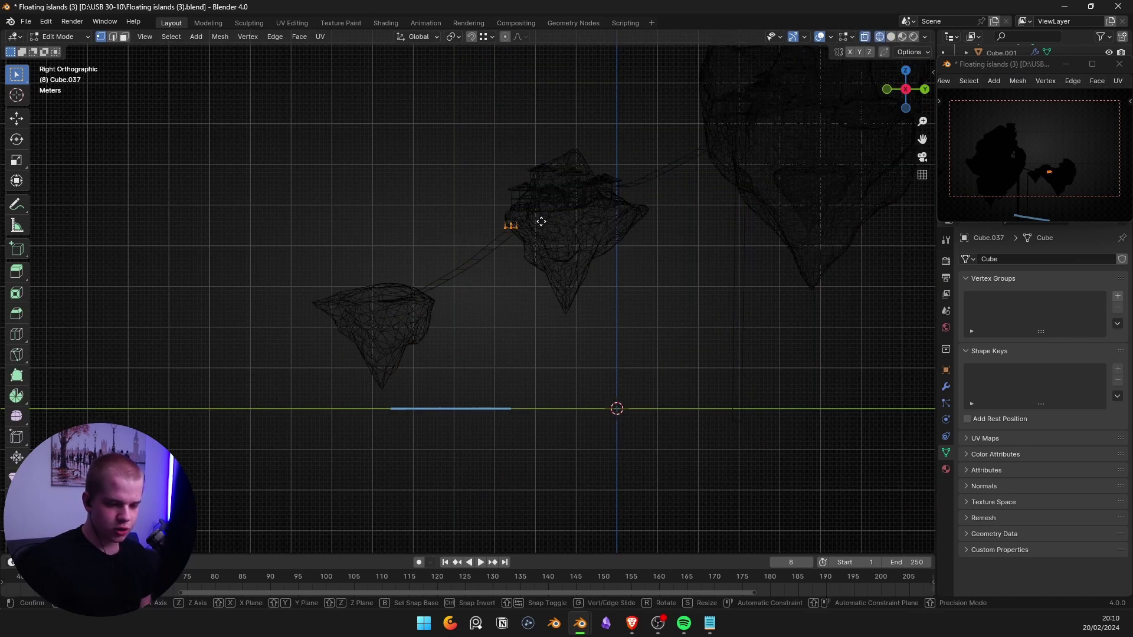
{"action": "key", "text": "g"}
{"action": "left_click", "coordinate": [534, 279]}
{"action": "key", "text": "Tab"}
{"action": "key", "text": "shift+z"}
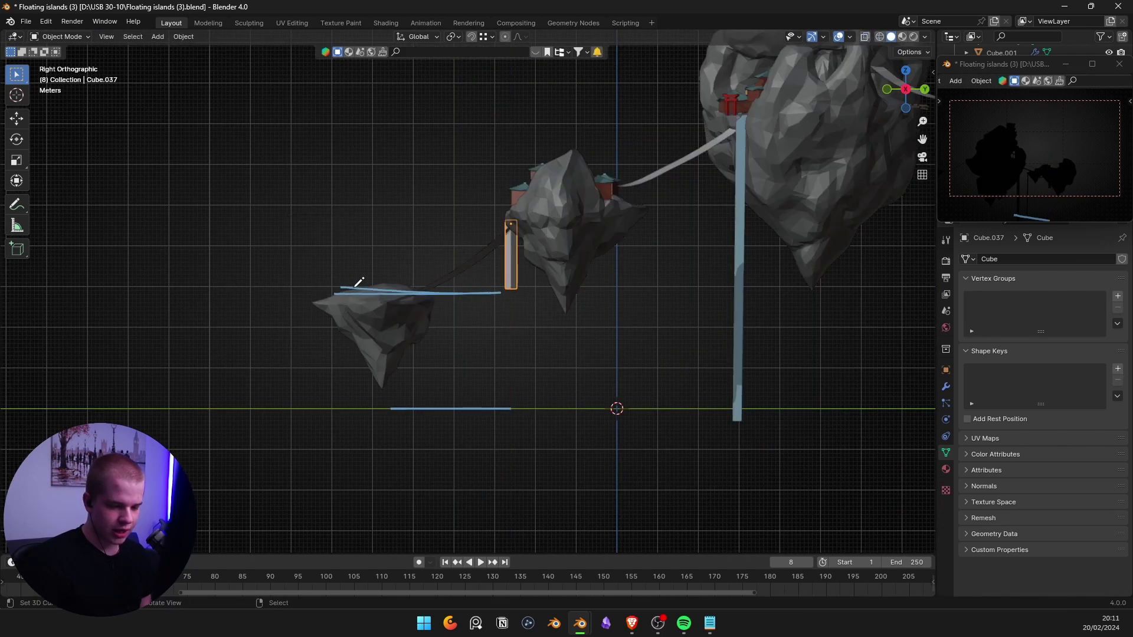
Check the stretched block's dimensions and compare its height with the drop between the two islands.
{"action": "key", "text": "n"}
{"action": "key", "text": "n"}
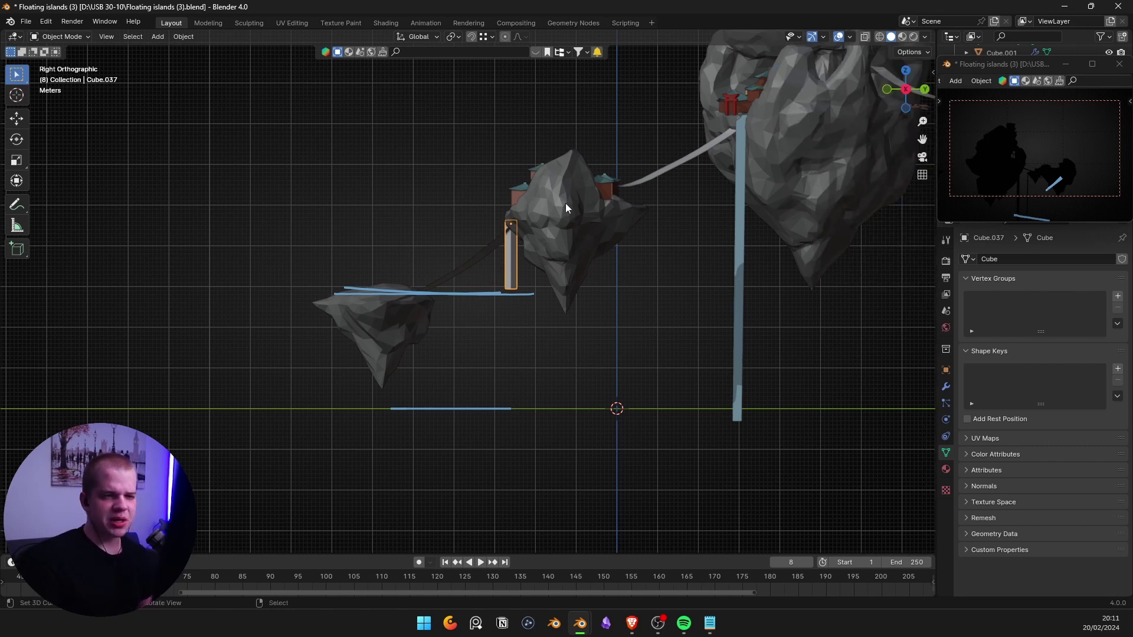
{"action": "mouse_move", "coordinate": [550, 276]}
{"action": "middle_mouse_down"}
{"action": "mouse_move", "coordinate": [473, 285]}
{"action": "mouse_move", "coordinate": [555, 295]}
{"action": "middle_mouse_up"}
{"action": "scroll", "coordinate": [555, 296], "scroll_direction": "up", "scroll_amount": 4}
{"action": "key", "text": "ctrl+z"}
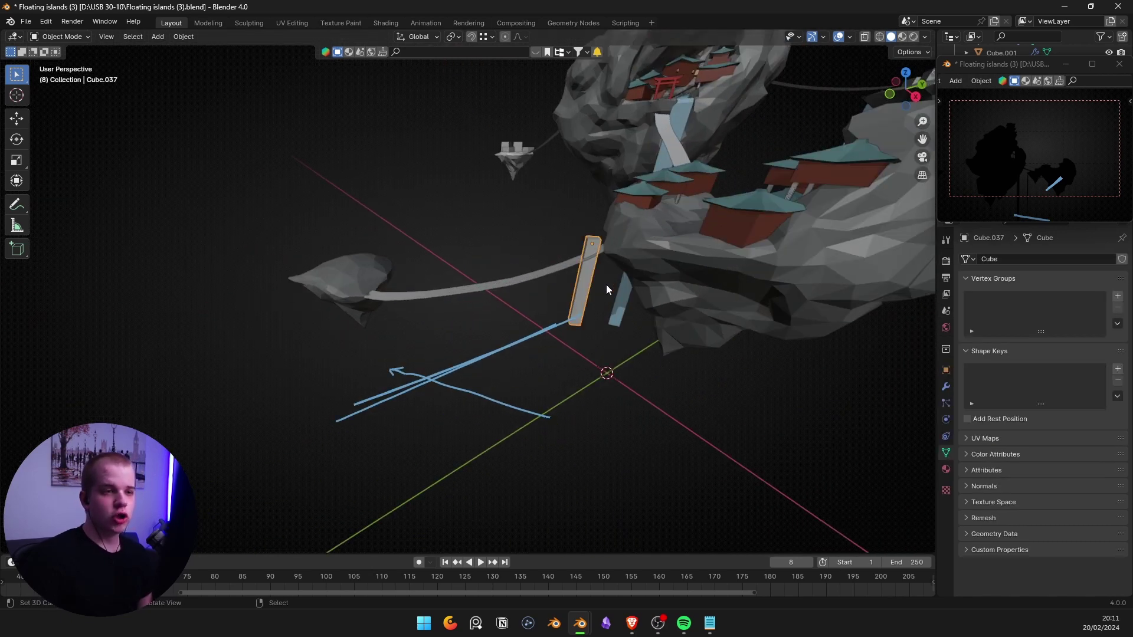
Replace the stretched block with a new cube and move it up along Z to the temple island's height.
{"action": "middle_click_drag", "start_coordinate": [633, 211], "coordinate": [570, 235], "text": "shift"}
{"action": "middle_click_drag", "start_coordinate": [570, 235], "coordinate": [547, 312]}
{"action": "scroll", "coordinate": [548, 313], "scroll_direction": "down", "scroll_amount": 3}
{"action": "key", "text": "shift+a"}
{"action": "mouse_move", "coordinate": [548, 313]}
{"action": "left_click", "coordinate": [607, 325]}
{"action": "key", "text": "g"}
{"action": "key", "text": "z"}
{"action": "left_click", "coordinate": [647, 147]}
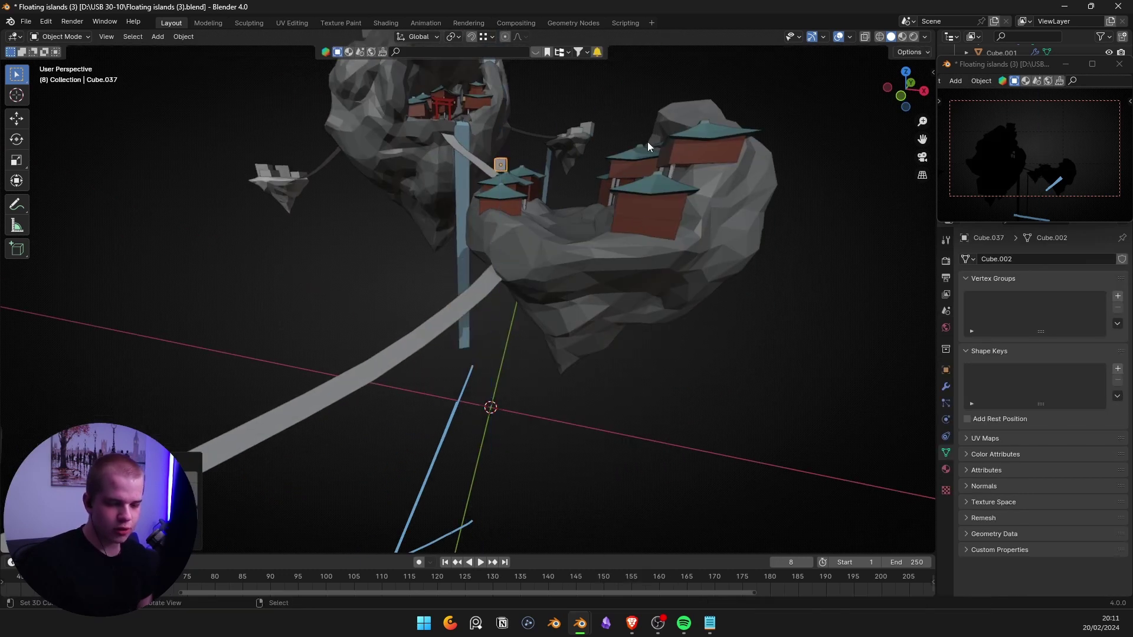
Scale the cube's mesh down horizontally, excluding Z, to form a slim upright block.
{"action": "middle_click_drag", "start_coordinate": [648, 147], "coordinate": [516, 295]}
{"action": "key", "text": "Tab"}
{"action": "key", "text": "KP_7"}
{"action": "key", "text": "z"}
{"action": "left_click", "coordinate": [327, 232]}
{"action": "scroll", "coordinate": [683, 296], "scroll_direction": "up", "scroll_amount": 6}
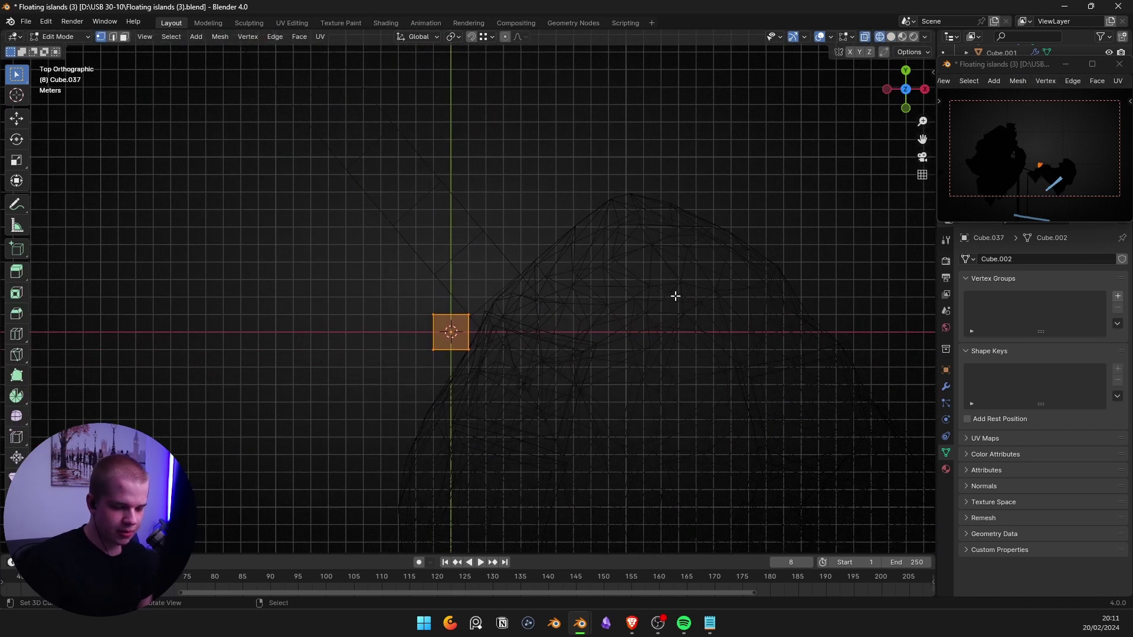
{"action": "key", "text": "s"}
{"action": "key", "text": "shift+z"}
{"action": "left_click", "coordinate": [501, 354]}
{"action": "key", "text": "z"}
{"action": "key", "text": "Tab"}
{"action": "middle_click_drag", "start_coordinate": [608, 361], "coordinate": [608, 336]}
{"action": "scroll", "coordinate": [608, 336], "scroll_direction": "up", "scroll_amount": 5}
{"action": "key", "text": "Tab"}
{"action": "key", "text": "s"}
{"action": "key", "text": "shift+z"}
{"action": "left_click", "coordinate": [546, 317]}
{"action": "key", "text": "Tab"}
Move the slim block beside a teal-roofed house on the smaller temple island to compare their sizes.
{"action": "middle_click_drag", "start_coordinate": [547, 316], "coordinate": [295, 253]}
{"action": "scroll", "coordinate": [488, 253], "scroll_direction": "down", "scroll_amount": 4}
{"action": "key", "text": "g"}
{"action": "left_click", "coordinate": [723, 342]}
{"action": "middle_click_drag", "start_coordinate": [723, 341], "coordinate": [632, 311], "text": "shift"}
{"action": "middle_click_drag", "start_coordinate": [702, 319], "coordinate": [464, 177]}
{"action": "scroll", "coordinate": [629, 314], "scroll_direction": "down", "scroll_amount": 2}
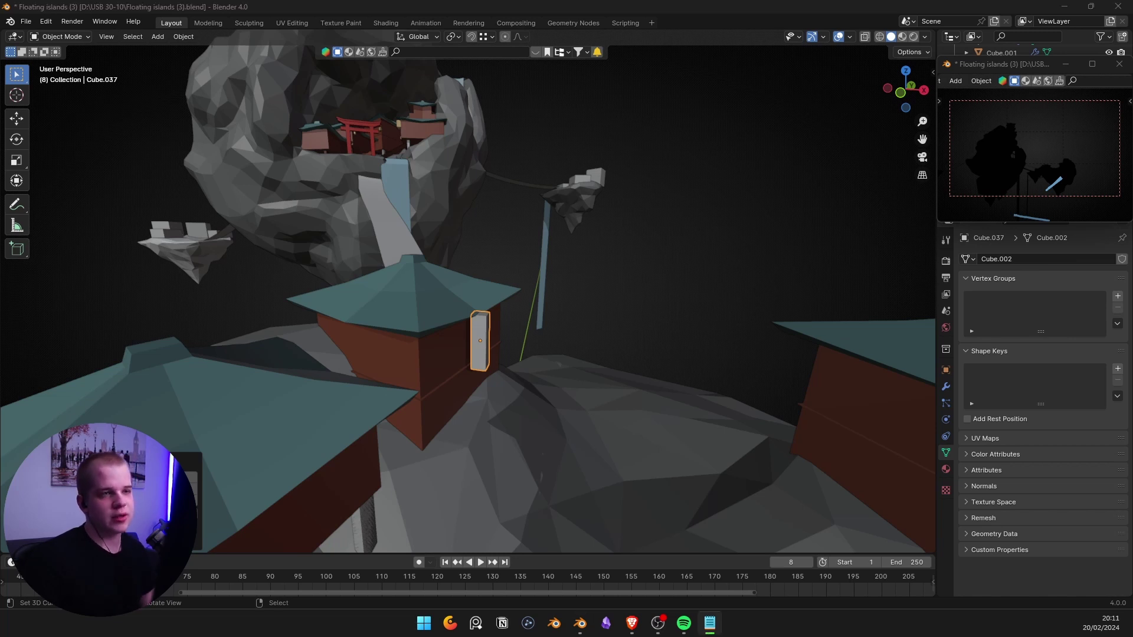
Delete the slim reference block next to the house.
{"action": "scroll", "coordinate": [688, 186], "scroll_direction": "down", "scroll_amount": 4}
{"action": "scroll", "coordinate": [688, 186], "scroll_direction": "up", "scroll_amount": 4}
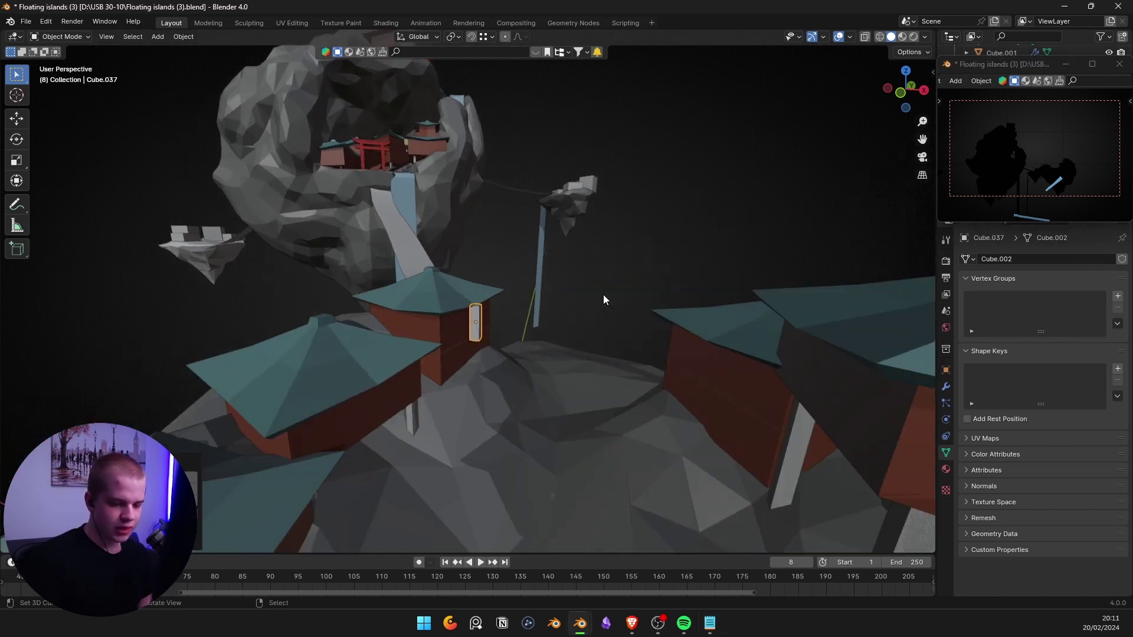
{"action": "key", "text": "Delete"}
Examine the village inside the large island up close, including its torii gate, stream and wooden bridges.
{"action": "middle_click_drag", "start_coordinate": [602, 295], "coordinate": [542, 352]}
{"action": "scroll", "coordinate": [469, 268], "scroll_direction": "up", "scroll_amount": 5}
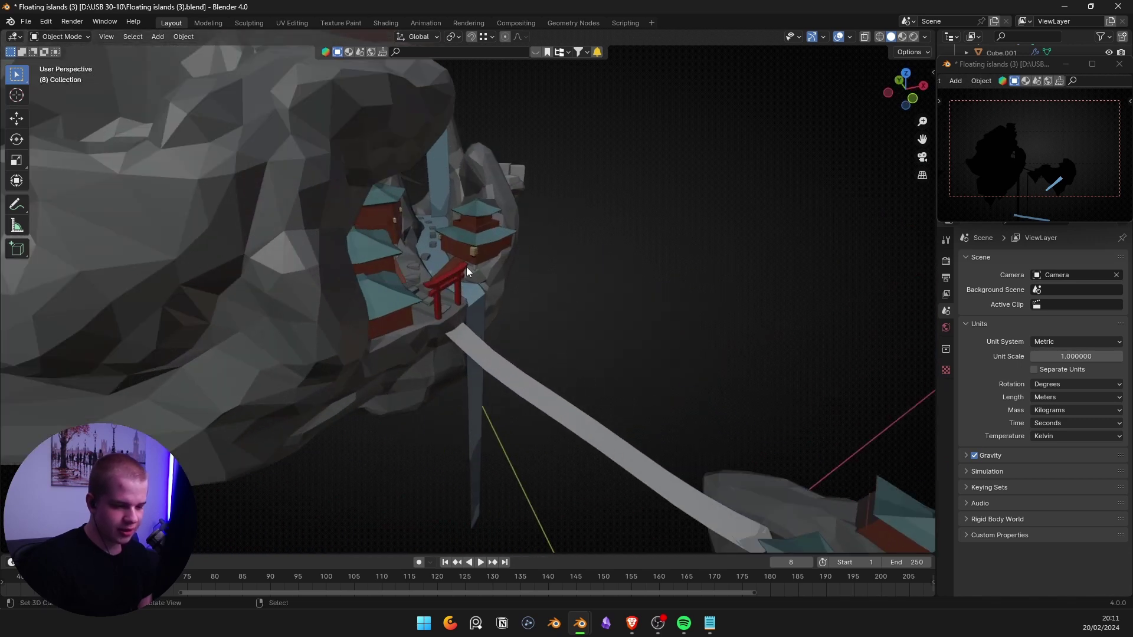
{"action": "left_click", "coordinate": [438, 247]}
{"action": "middle_click_drag", "start_coordinate": [438, 247], "coordinate": [473, 180]}
{"action": "scroll", "coordinate": [453, 203], "scroll_direction": "up", "scroll_amount": 6}
{"action": "scroll", "coordinate": [473, 236], "scroll_direction": "down", "scroll_amount": 8}
{"action": "scroll", "coordinate": [501, 265], "scroll_direction": "up", "scroll_amount": 8}
{"action": "left_click", "coordinate": [472, 306]}
{"action": "middle_click_drag", "start_coordinate": [472, 306], "coordinate": [486, 231]}
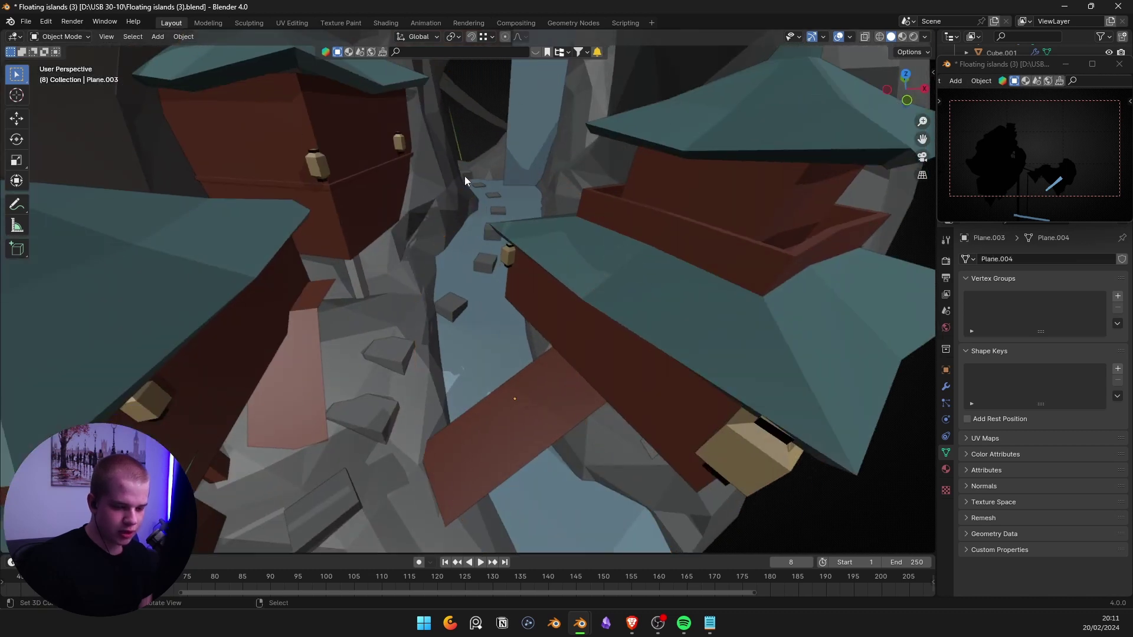
Examine the upper waterfall's material settings, from its surface values down to its viewport display colour.
{"action": "scroll", "coordinate": [550, 317], "scroll_direction": "down", "scroll_amount": 5}
{"action": "middle_click_drag", "start_coordinate": [550, 317], "coordinate": [496, 293]}
{"action": "scroll", "coordinate": [506, 299], "scroll_direction": "down", "scroll_amount": 5}
{"action": "scroll", "coordinate": [481, 330], "scroll_direction": "up", "scroll_amount": 8}
{"action": "scroll", "coordinate": [481, 331], "scroll_direction": "down", "scroll_amount": 6}
{"action": "left_click", "coordinate": [489, 221]}
{"action": "left_click", "coordinate": [946, 469]}
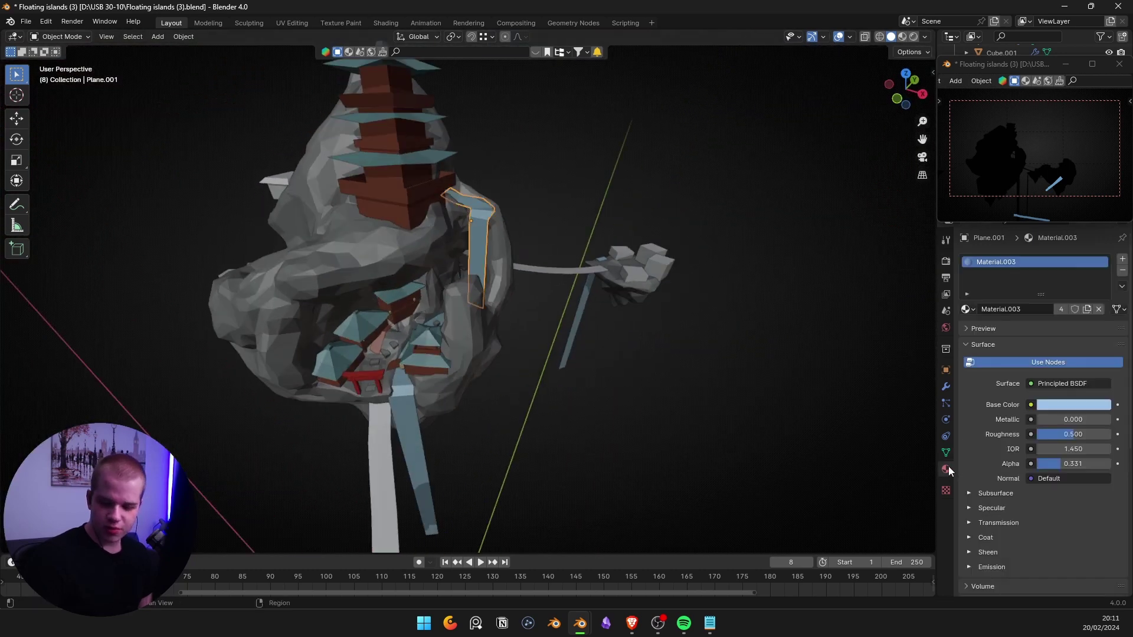
{"action": "scroll", "coordinate": [1057, 371], "scroll_direction": "down", "scroll_amount": 10}
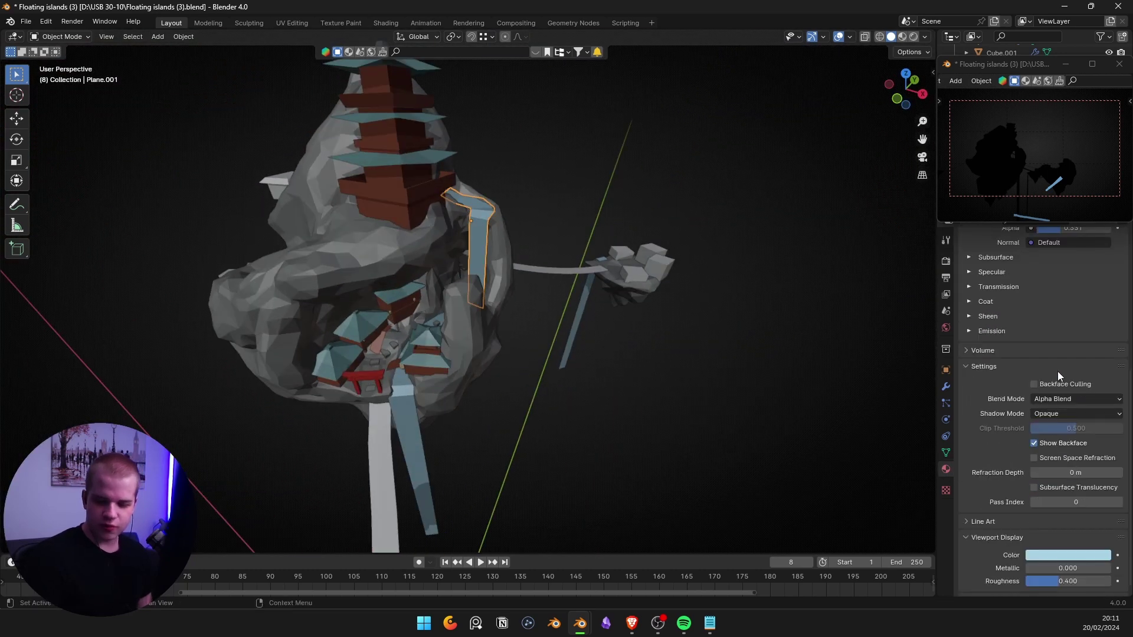
{"action": "left_click", "coordinate": [1066, 544]}
{"action": "scroll", "coordinate": [454, 294], "scroll_direction": "down", "scroll_amount": 5}
Examine the blocked-out islands through the scene camera and from above for their overall layout.
{"action": "middle_click_drag", "start_coordinate": [454, 293], "coordinate": [251, 405]}
{"action": "key", "text": "KP_0"}
{"action": "middle_click_drag", "start_coordinate": [445, 275], "coordinate": [514, 264], "text": "ctrl"}
{"action": "scroll", "coordinate": [549, 270], "scroll_direction": "down", "scroll_amount": 2}
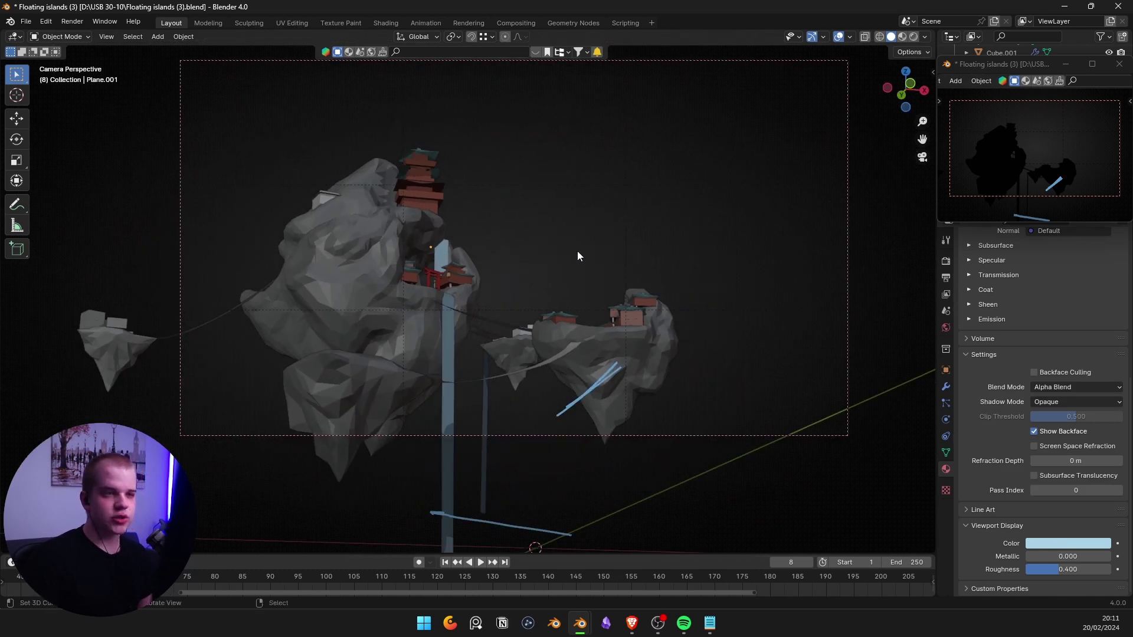
{"action": "middle_click_drag", "start_coordinate": [569, 183], "coordinate": [558, 269]}
{"action": "scroll", "coordinate": [558, 269], "scroll_direction": "down", "scroll_amount": 8}
{"action": "scroll", "coordinate": [454, 271], "scroll_direction": "up", "scroll_amount": 8}
{"action": "middle_click_drag", "start_coordinate": [454, 271], "coordinate": [550, 285]}
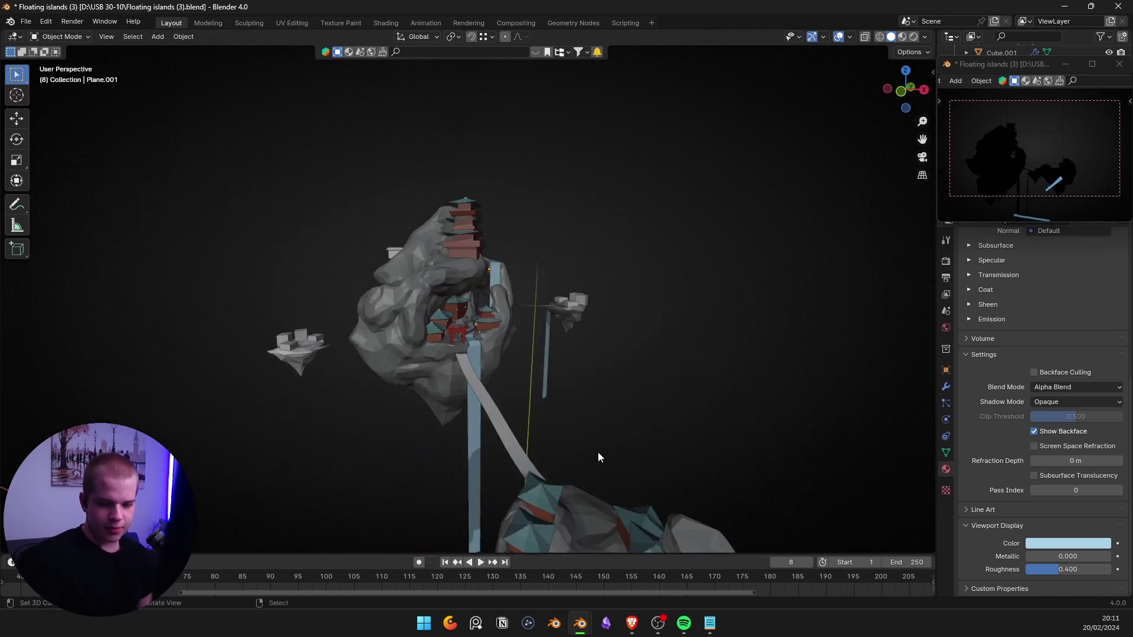
Switch to the Blender window with the Floating islands (8) file and view its detailed islands as a whole.
{"action": "mouse_move", "coordinate": [583, 627]}
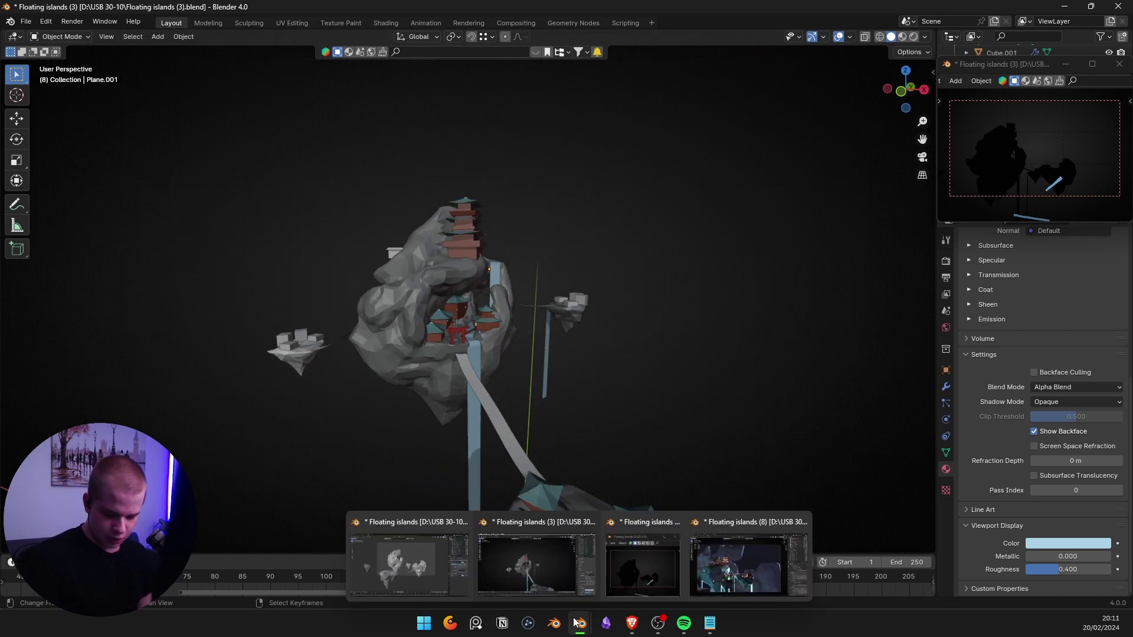
{"action": "left_click", "coordinate": [550, 564]}
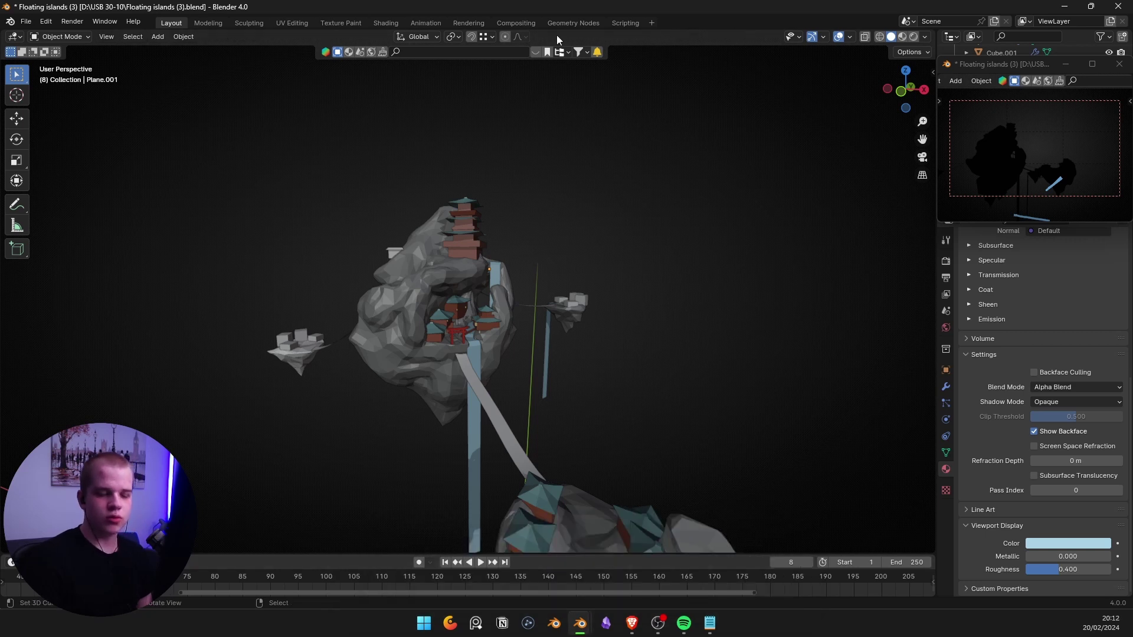
{"action": "mouse_move", "coordinate": [581, 627]}
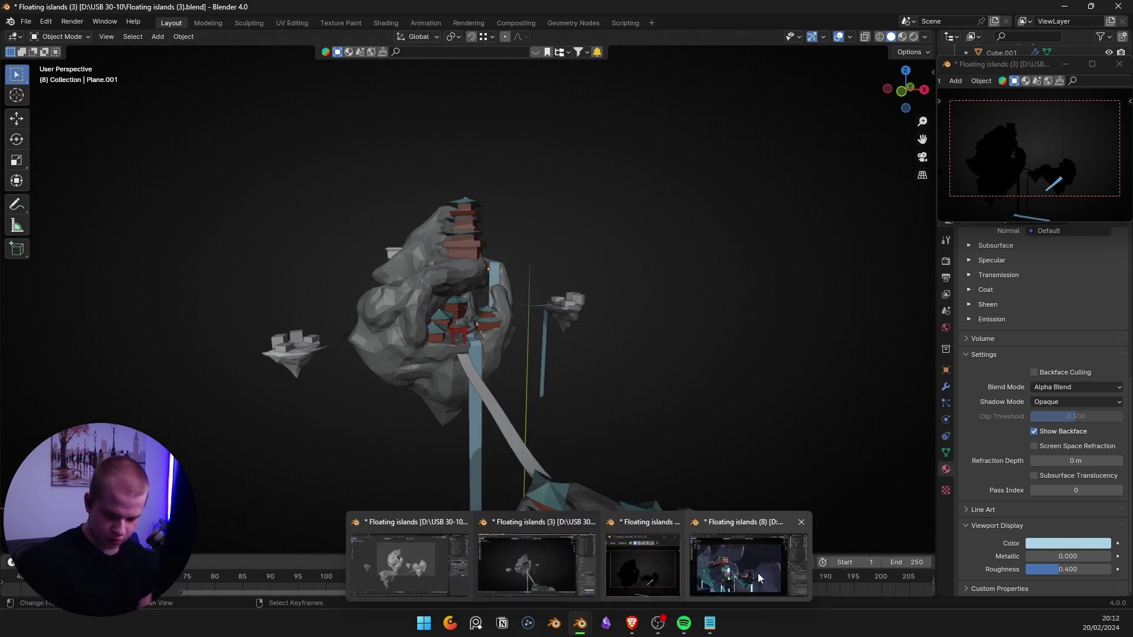
{"action": "left_click", "coordinate": [744, 563]}
{"action": "left_click", "coordinate": [568, 339]}
{"action": "mouse_move", "coordinate": [622, 305]}
{"action": "middle_mouse_down"}
{"action": "mouse_move", "coordinate": [501, 377]}
{"action": "mouse_move", "coordinate": [403, 341]}
{"action": "mouse_move", "coordinate": [498, 257]}
{"action": "middle_mouse_up"}
{"action": "key", "text": "KP_Decimal"}
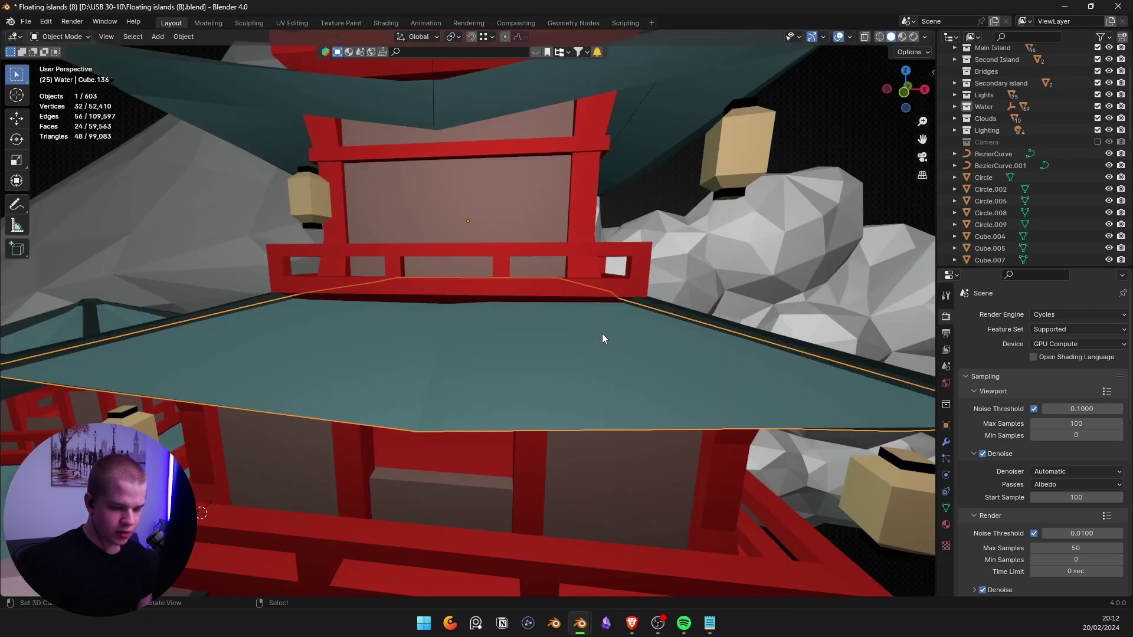
{"action": "key", "text": "alt+a"}
{"action": "scroll", "coordinate": [651, 317], "scroll_direction": "down", "scroll_amount": 15}
{"action": "middle_click_drag", "start_coordinate": [651, 317], "coordinate": [611, 316]}
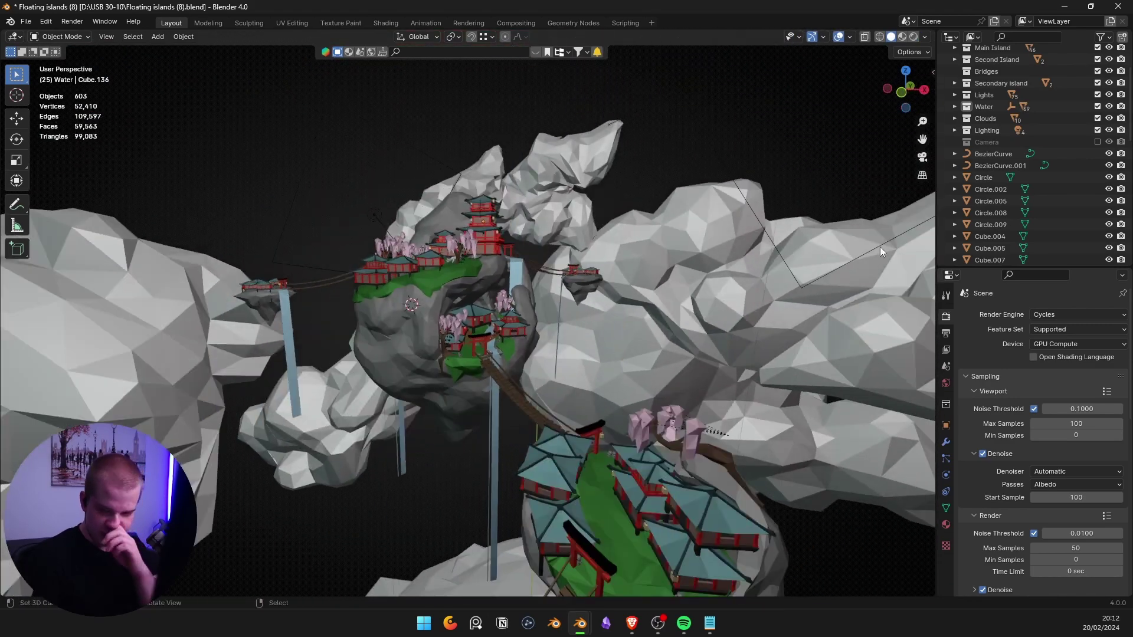
Enlarge the outliner and set the solid viewport shading's lighting to Studio.
{"action": "left_click_drag", "start_coordinate": [996, 268], "coordinate": [968, 300]}
{"action": "left_click", "coordinate": [925, 39]}
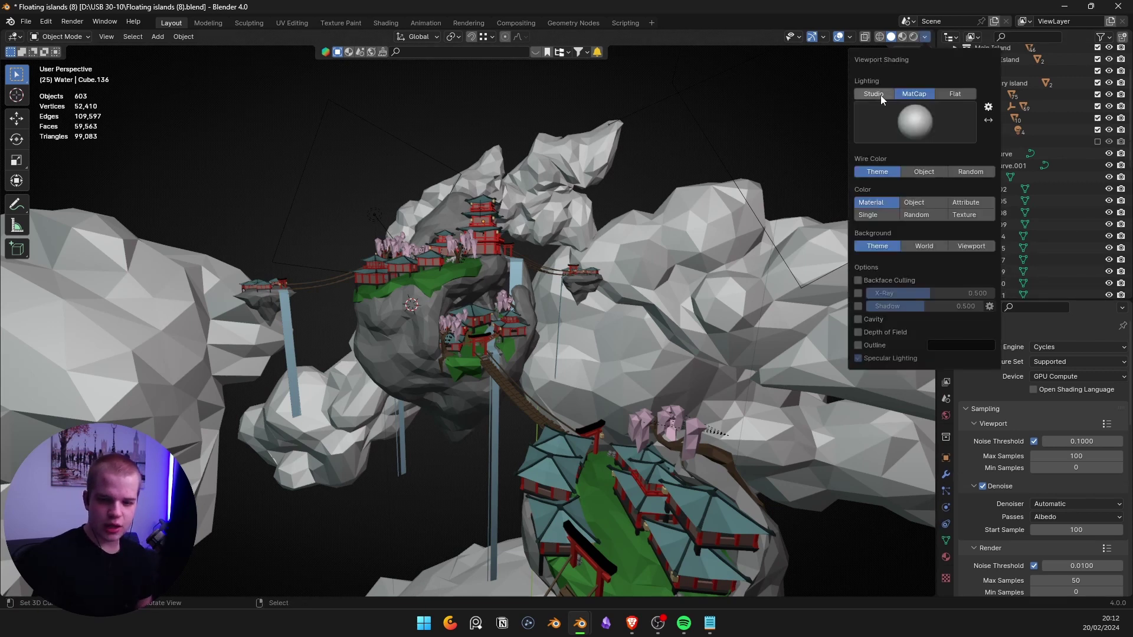
{"action": "left_click", "coordinate": [877, 94]}
Exclude the Clouds and Lighting collections from the view layer.
{"action": "scroll", "coordinate": [1062, 194], "scroll_direction": "up", "scroll_amount": 3}
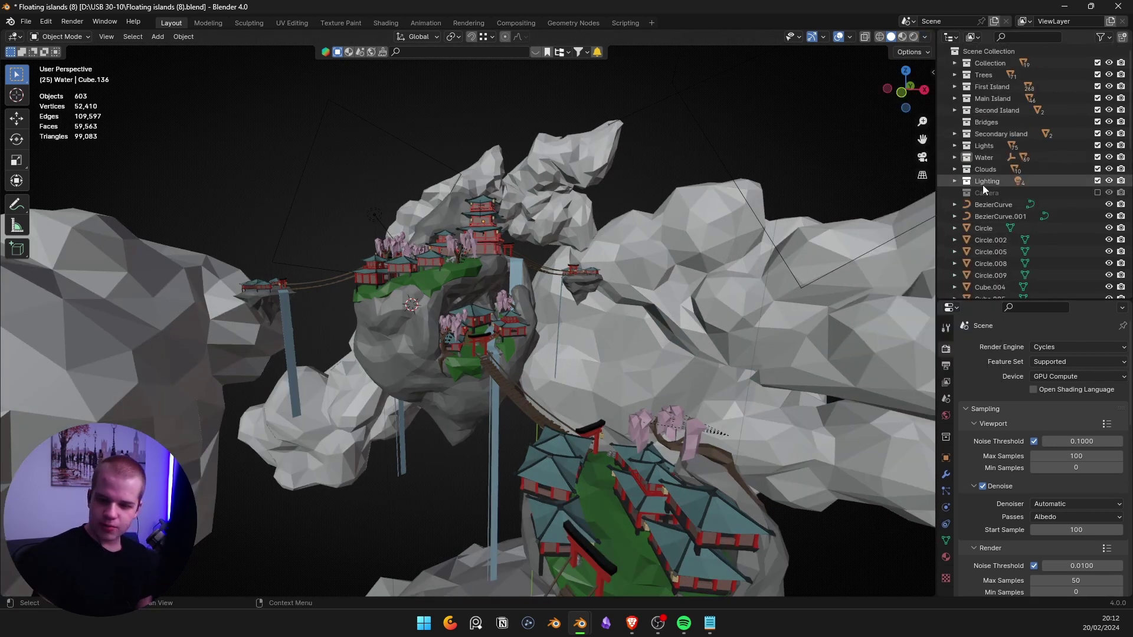
{"action": "left_click", "coordinate": [1097, 169]}
{"action": "scroll", "coordinate": [731, 224], "scroll_direction": "down", "scroll_amount": 6}
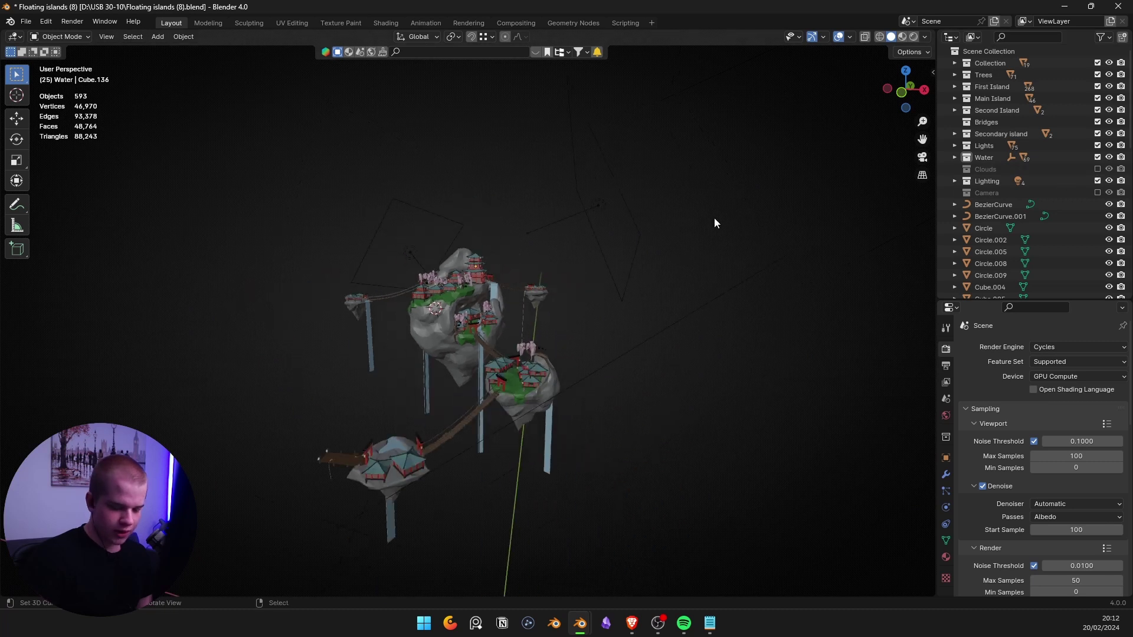
{"action": "scroll", "coordinate": [730, 224], "scroll_direction": "up", "scroll_amount": 7}
{"action": "middle_click_drag", "start_coordinate": [730, 224], "coordinate": [655, 271]}
{"action": "scroll", "coordinate": [710, 250], "scroll_direction": "down", "scroll_amount": 6}
{"action": "middle_click_drag", "start_coordinate": [760, 237], "coordinate": [703, 319]}
{"action": "scroll", "coordinate": [703, 321], "scroll_direction": "up", "scroll_amount": 4}
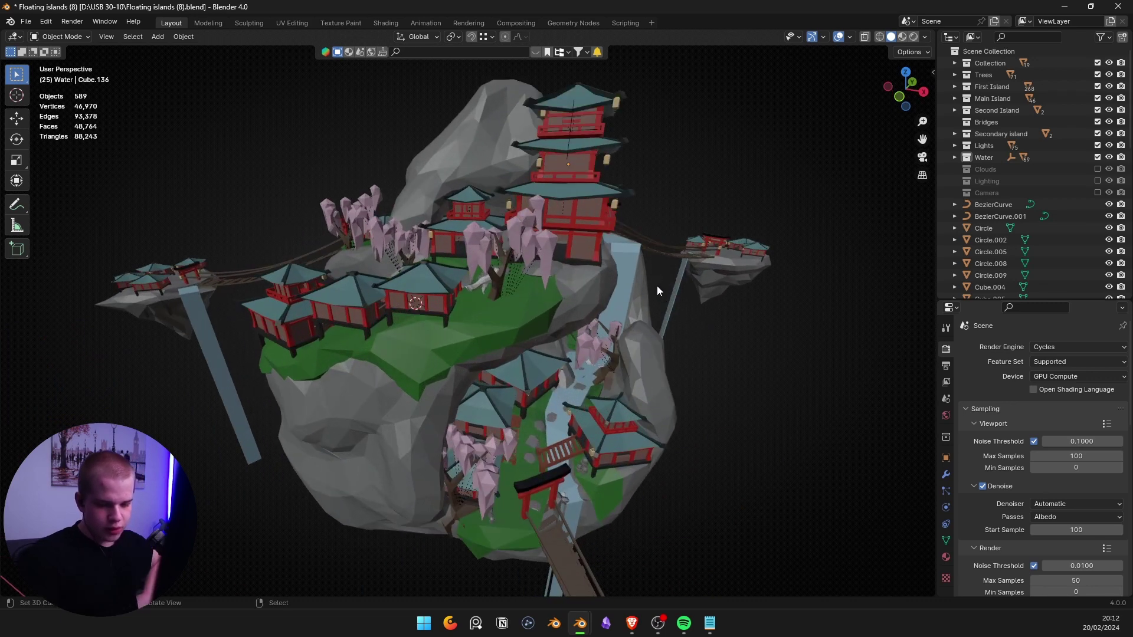
Examine the detailed main island from several sides, including its houses, bridges, blossom trees and pagoda.
{"action": "mouse_move", "coordinate": [647, 281]}
{"action": "middle_mouse_down"}
{"action": "mouse_move", "coordinate": [554, 282]}
{"action": "mouse_move", "coordinate": [647, 292]}
{"action": "mouse_move", "coordinate": [490, 317]}
{"action": "mouse_move", "coordinate": [650, 362]}
{"action": "mouse_move", "coordinate": [515, 283]}
{"action": "mouse_move", "coordinate": [463, 282]}
{"action": "mouse_move", "coordinate": [670, 267]}
{"action": "mouse_move", "coordinate": [412, 320]}
{"action": "mouse_move", "coordinate": [586, 310]}
{"action": "mouse_move", "coordinate": [448, 299]}
{"action": "mouse_move", "coordinate": [667, 302]}
{"action": "mouse_move", "coordinate": [484, 286]}
{"action": "mouse_move", "coordinate": [629, 284]}
{"action": "middle_mouse_up"}
{"action": "scroll", "coordinate": [490, 318], "scroll_direction": "down", "scroll_amount": 3}
{"action": "scroll", "coordinate": [490, 317], "scroll_direction": "up", "scroll_amount": 4}
{"action": "scroll", "coordinate": [587, 311], "scroll_direction": "up", "scroll_amount": 5}
{"action": "right_click", "coordinate": [590, 264]}
{"action": "key", "text": "alt+a"}
{"action": "scroll", "coordinate": [612, 295], "scroll_direction": "down", "scroll_amount": 6}
{"action": "scroll", "coordinate": [448, 299], "scroll_direction": "up", "scroll_amount": 2}
{"action": "scroll", "coordinate": [448, 299], "scroll_direction": "down", "scroll_amount": 6}
{"action": "scroll", "coordinate": [484, 285], "scroll_direction": "up", "scroll_amount": 8}
{"action": "scroll", "coordinate": [484, 286], "scroll_direction": "down", "scroll_amount": 8}
{"action": "scroll", "coordinate": [627, 289], "scroll_direction": "down", "scroll_amount": 4}
{"action": "scroll", "coordinate": [663, 268], "scroll_direction": "up", "scroll_amount": 6}
{"action": "scroll", "coordinate": [682, 299], "scroll_direction": "down", "scroll_amount": 1}
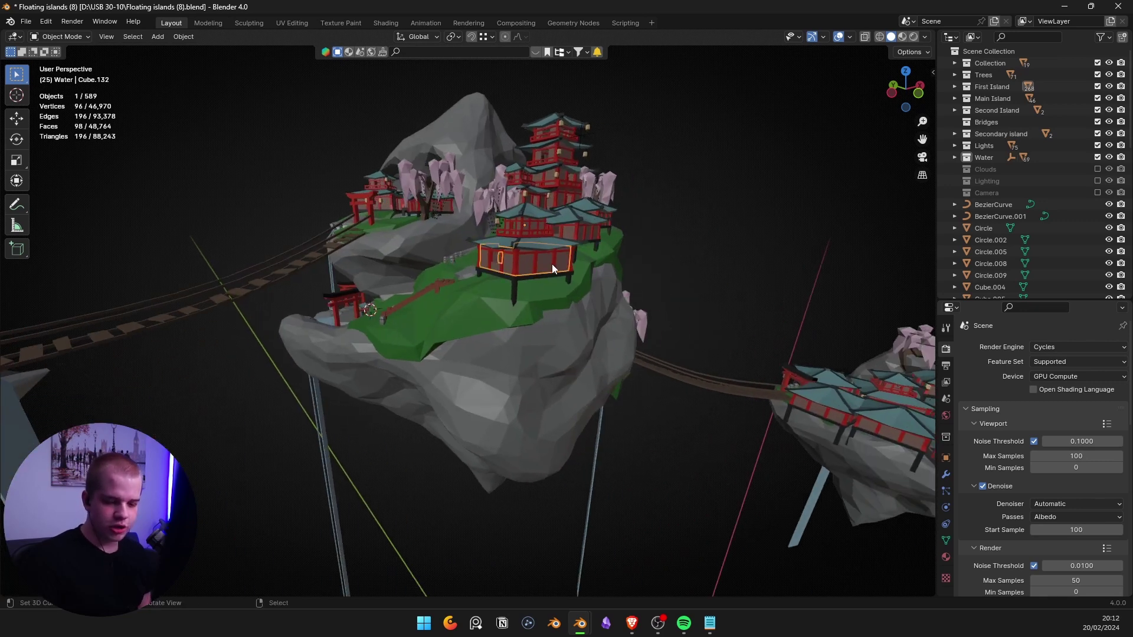
Switch to the camera view and circle the houses on the lower and right-hand islands with annotations.
{"action": "key", "text": "grave"}
{"action": "middle_click_drag", "start_coordinate": [559, 272], "coordinate": [537, 359]}
{"action": "scroll", "coordinate": [500, 316], "scroll_direction": "down", "scroll_amount": 8}
{"action": "key", "text": "alt+a"}
{"action": "scroll", "coordinate": [501, 316], "scroll_direction": "down", "scroll_amount": 4}
{"action": "key", "text": "grave"}
{"action": "left_click", "coordinate": [501, 394]}
{"action": "scroll", "coordinate": [619, 322], "scroll_direction": "up", "scroll_amount": 4}
{"action": "scroll", "coordinate": [659, 341], "scroll_direction": "down", "scroll_amount": 2}
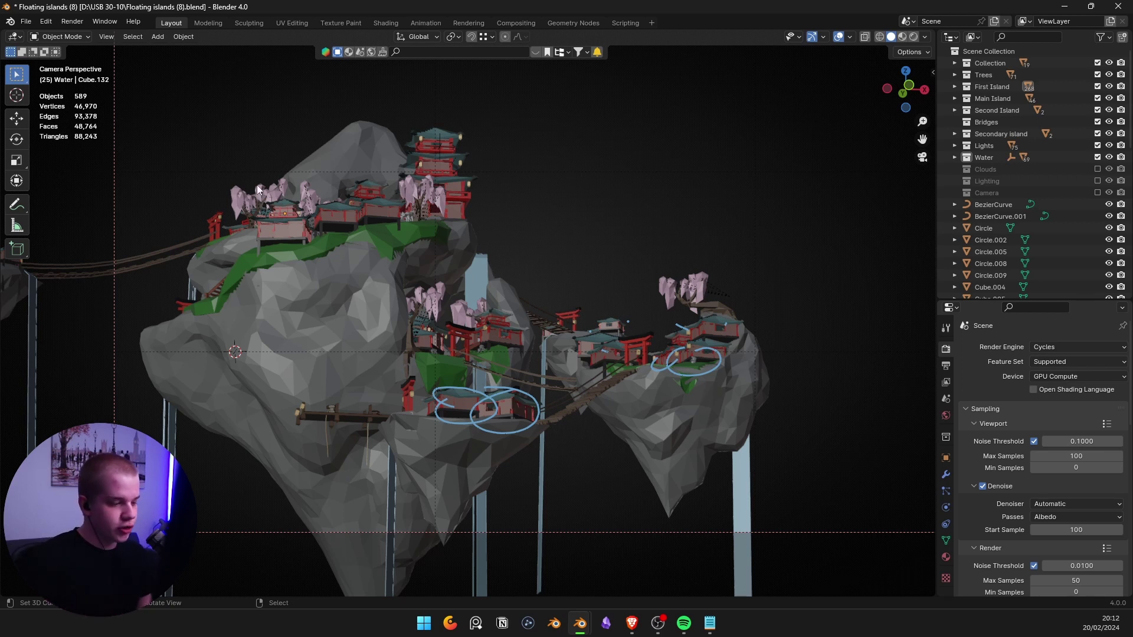
Circle the rope bridge to the small side island and the main island's blossom trees with annotations.
{"action": "scroll", "coordinate": [283, 207], "scroll_direction": "down", "scroll_amount": 3}
{"action": "scroll", "coordinate": [464, 221], "scroll_direction": "up", "scroll_amount": 2}
{"action": "middle_click_drag", "start_coordinate": [260, 260], "coordinate": [373, 230], "text": "shift"}
{"action": "scroll", "coordinate": [469, 295], "scroll_direction": "up", "scroll_amount": 5}
{"action": "middle_click_drag", "start_coordinate": [470, 298], "coordinate": [613, 319], "text": "shift"}
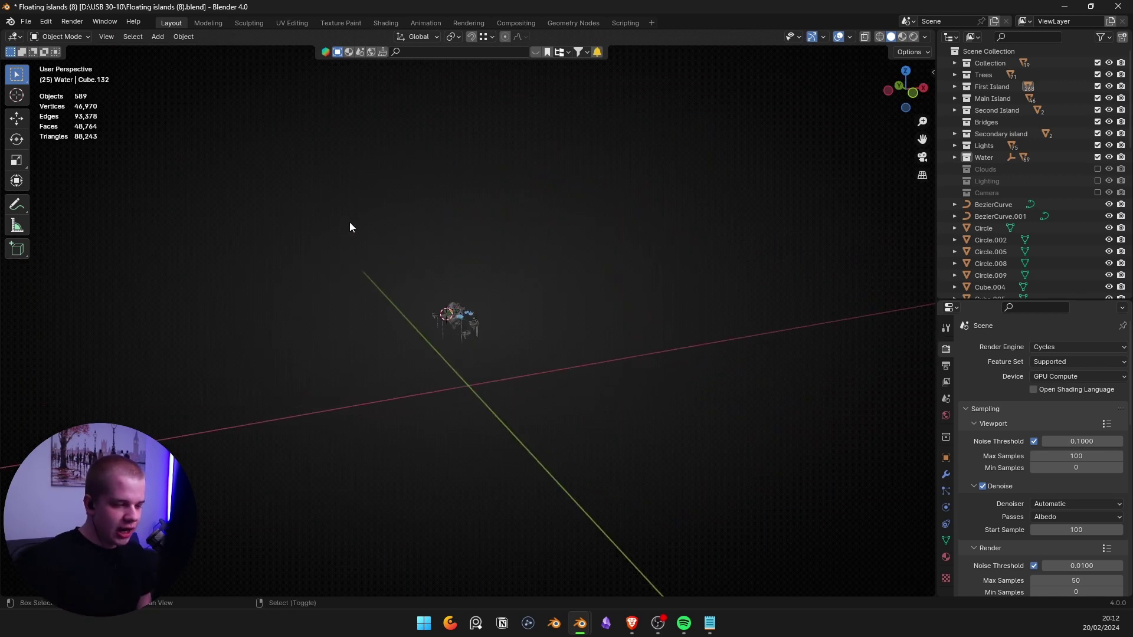
{"action": "scroll", "coordinate": [613, 313], "scroll_direction": "up", "scroll_amount": 10}
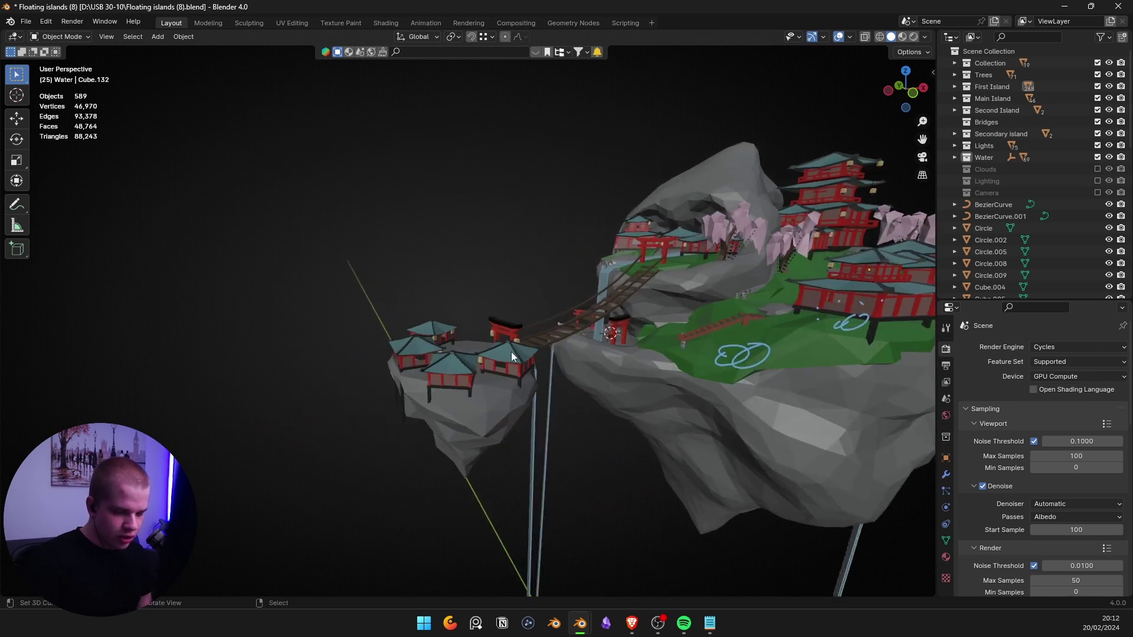
{"action": "scroll", "coordinate": [585, 289], "scroll_direction": "down", "scroll_amount": 5}
{"action": "middle_click_drag", "start_coordinate": [667, 284], "coordinate": [556, 366]}
{"action": "scroll", "coordinate": [556, 366], "scroll_direction": "up", "scroll_amount": 5}
{"action": "middle_click_drag", "start_coordinate": [732, 330], "coordinate": [619, 263], "text": "shift"}
{"action": "scroll", "coordinate": [619, 263], "scroll_direction": "up", "scroll_amount": 3}
{"action": "mouse_move", "coordinate": [489, 255]}
{"action": "middle_mouse_down", "text": "shift"}
{"action": "mouse_move", "coordinate": [357, 252]}
{"action": "mouse_move", "coordinate": [424, 253]}
{"action": "middle_mouse_up", "text": "shift"}
{"action": "left_click_drag", "start_coordinate": [386, 252], "coordinate": [461, 287]}
{"action": "scroll", "coordinate": [472, 277], "scroll_direction": "down", "scroll_amount": 4}
{"action": "middle_click_drag", "start_coordinate": [332, 259], "coordinate": [451, 258], "text": "shift"}
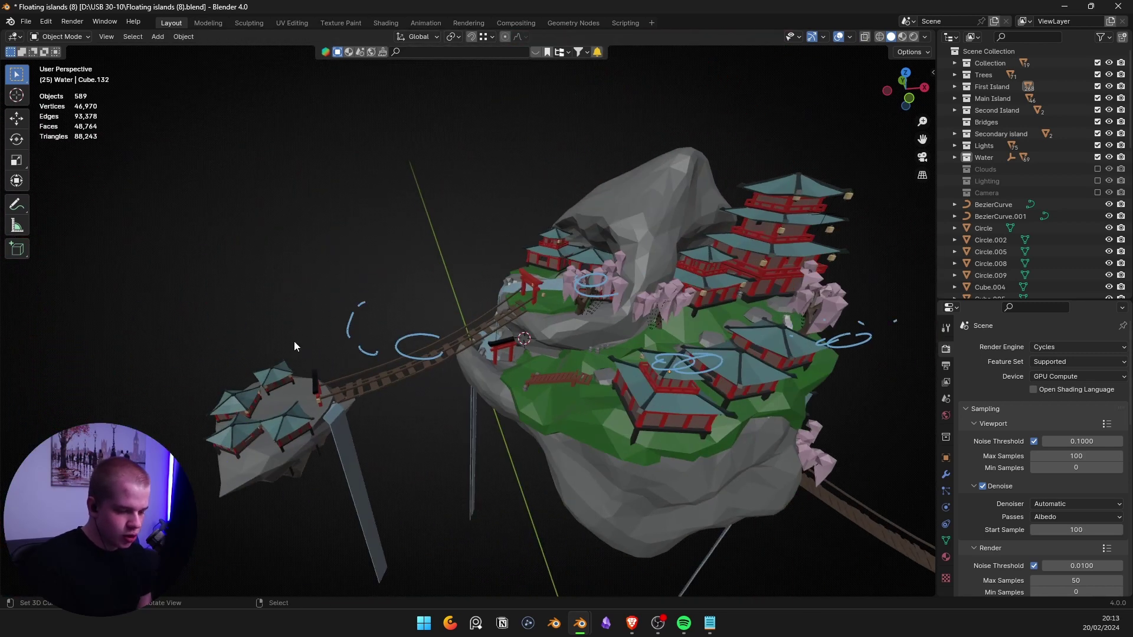
Circle the small side island's houses and the house beside the pagoda with annotations.
{"action": "middle_click_drag", "start_coordinate": [519, 388], "coordinate": [659, 267]}
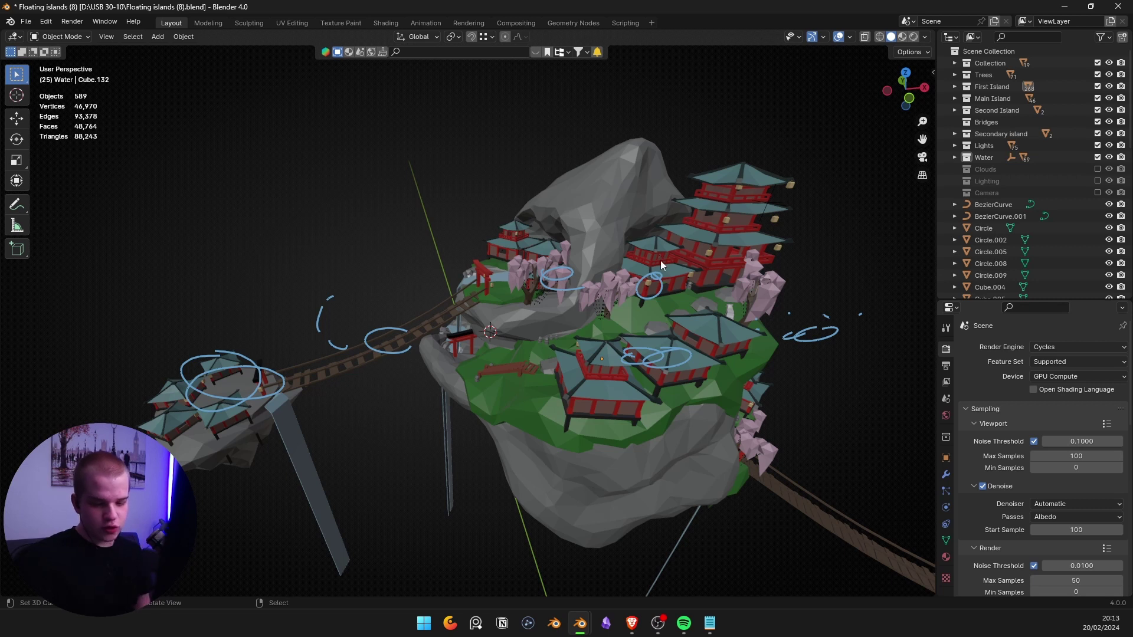
{"action": "scroll", "coordinate": [662, 258], "scroll_direction": "down", "scroll_amount": 5}
{"action": "scroll", "coordinate": [562, 281], "scroll_direction": "up", "scroll_amount": 6}
{"action": "middle_click_drag", "start_coordinate": [556, 269], "coordinate": [489, 290]}
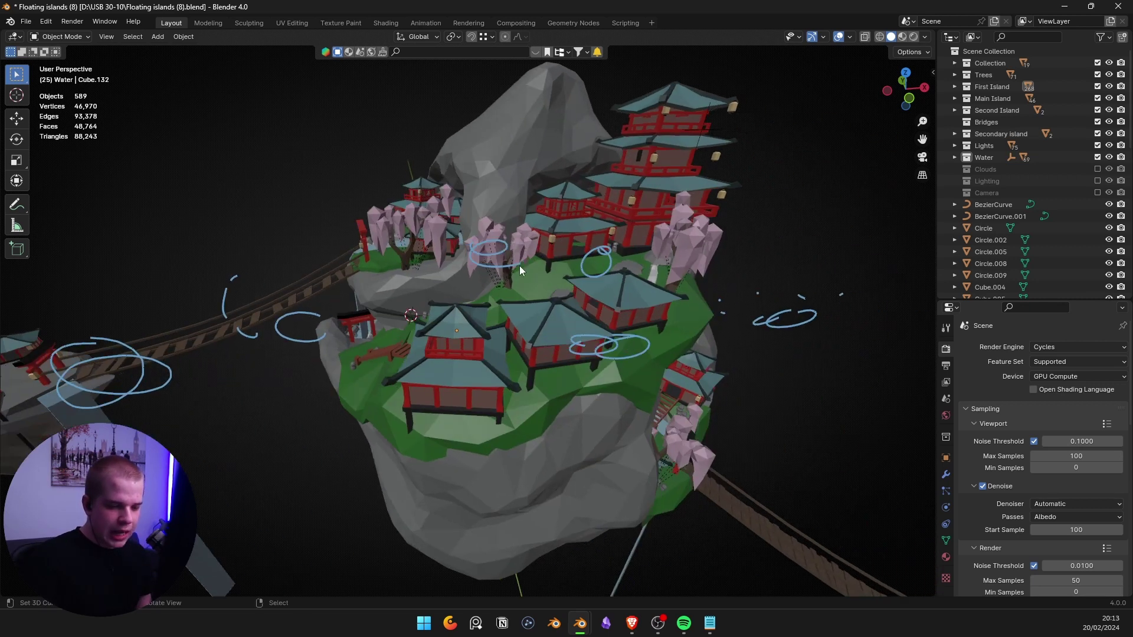
Select the tree trunk above the right-hand island's houses, show its modifiers and open it in Edit Mode.
{"action": "key", "text": "KP_0"}
{"action": "middle_click_drag", "start_coordinate": [725, 212], "coordinate": [451, 228], "text": "shift"}
{"action": "scroll", "coordinate": [450, 228], "scroll_direction": "up", "scroll_amount": 4}
{"action": "left_click", "coordinate": [614, 255]}
{"action": "left_click", "coordinate": [944, 474]}
{"action": "key", "text": "Tab"}
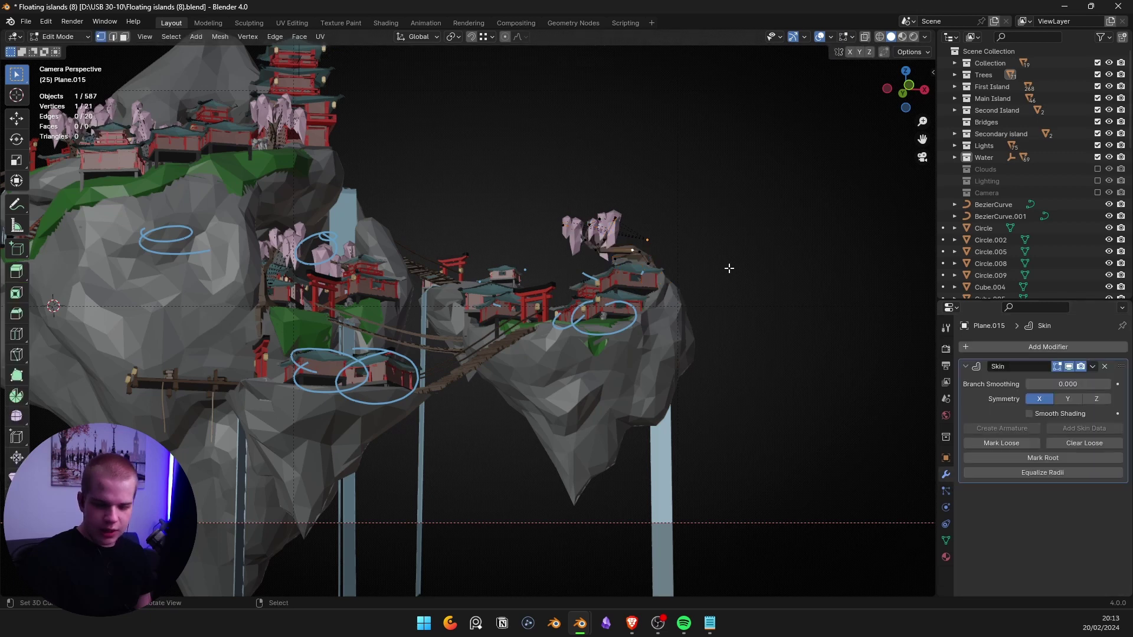
Examine the tree trunk's underlying skeleton up close, comparing wireframe and solid display.
{"action": "scroll", "coordinate": [649, 247], "scroll_direction": "up", "scroll_amount": 3}
{"action": "key", "text": "KP_Decimal"}
{"action": "middle_click_drag", "start_coordinate": [668, 318], "coordinate": [655, 293]}
{"action": "key", "text": "shift+z"}
{"action": "mouse_move", "coordinate": [570, 294]}
{"action": "middle_mouse_down"}
{"action": "mouse_move", "coordinate": [399, 306]}
{"action": "mouse_move", "coordinate": [655, 273]}
{"action": "mouse_move", "coordinate": [650, 297]}
{"action": "mouse_move", "coordinate": [404, 299]}
{"action": "mouse_move", "coordinate": [502, 276]}
{"action": "mouse_move", "coordinate": [600, 219]}
{"action": "mouse_move", "coordinate": [493, 252]}
{"action": "mouse_move", "coordinate": [510, 279]}
{"action": "mouse_move", "coordinate": [437, 298]}
{"action": "mouse_move", "coordinate": [569, 294]}
{"action": "mouse_move", "coordinate": [625, 257]}
{"action": "mouse_move", "coordinate": [645, 267]}
{"action": "mouse_move", "coordinate": [360, 277]}
{"action": "mouse_move", "coordinate": [572, 254]}
{"action": "middle_mouse_up"}
{"action": "key", "text": "shift+z"}
{"action": "key", "text": "Tab"}
{"action": "scroll", "coordinate": [651, 296], "scroll_direction": "down", "scroll_amount": 3}
{"action": "scroll", "coordinate": [651, 296], "scroll_direction": "up", "scroll_amount": 4}
{"action": "key", "text": "shift+z"}
{"action": "key", "text": "shift+z"}
{"action": "scroll", "coordinate": [599, 220], "scroll_direction": "down", "scroll_amount": 3}
{"action": "right_click", "coordinate": [599, 219]}
{"action": "scroll", "coordinate": [600, 219], "scroll_direction": "down", "scroll_amount": 4}
Try to move the tree trunk's box-selected vertices in Edit Mode.
{"action": "left_click", "coordinate": [529, 258]}
{"action": "key", "text": "Tab"}
{"action": "key", "text": "shift+z"}
{"action": "left_click_drag", "start_coordinate": [263, 299], "coordinate": [498, 66]}
{"action": "key", "text": "shift+z"}
{"action": "key", "text": "g"}
{"action": "right_click", "coordinate": [761, 243]}
{"action": "key", "text": "Tab"}
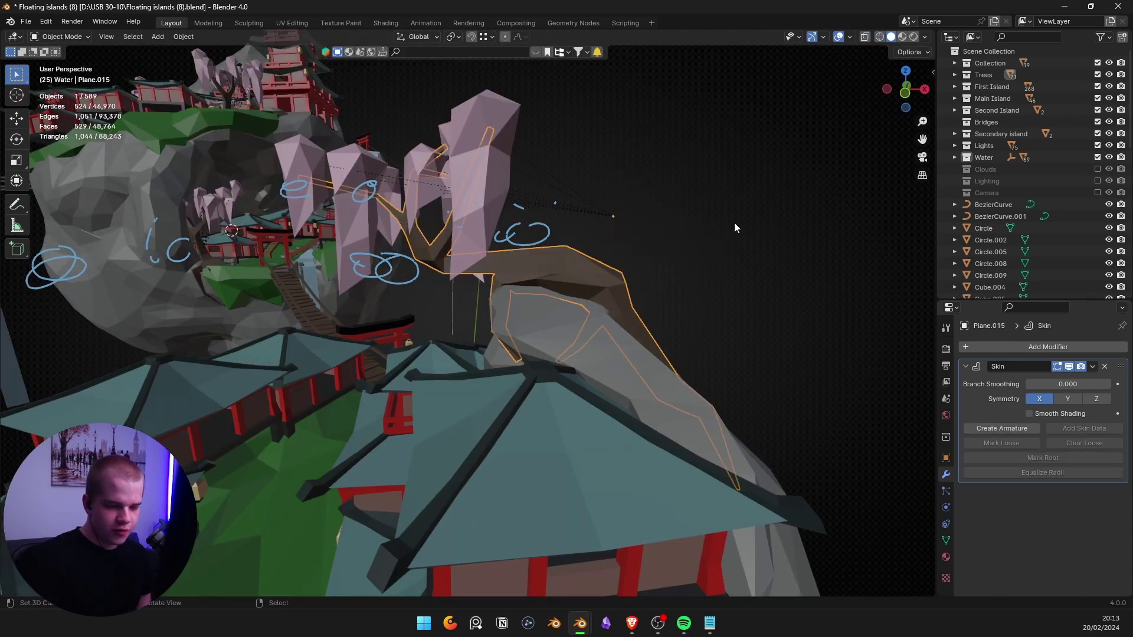
{"action": "right_click", "coordinate": [735, 222]}
Examine through the camera how the blossom tree sits above the right-hand island's houses and within the whole scene.
{"action": "scroll", "coordinate": [726, 226], "scroll_direction": "down", "scroll_amount": 4}
{"action": "middle_click_drag", "start_coordinate": [698, 239], "coordinate": [675, 261]}
{"action": "key", "text": "KP_0"}
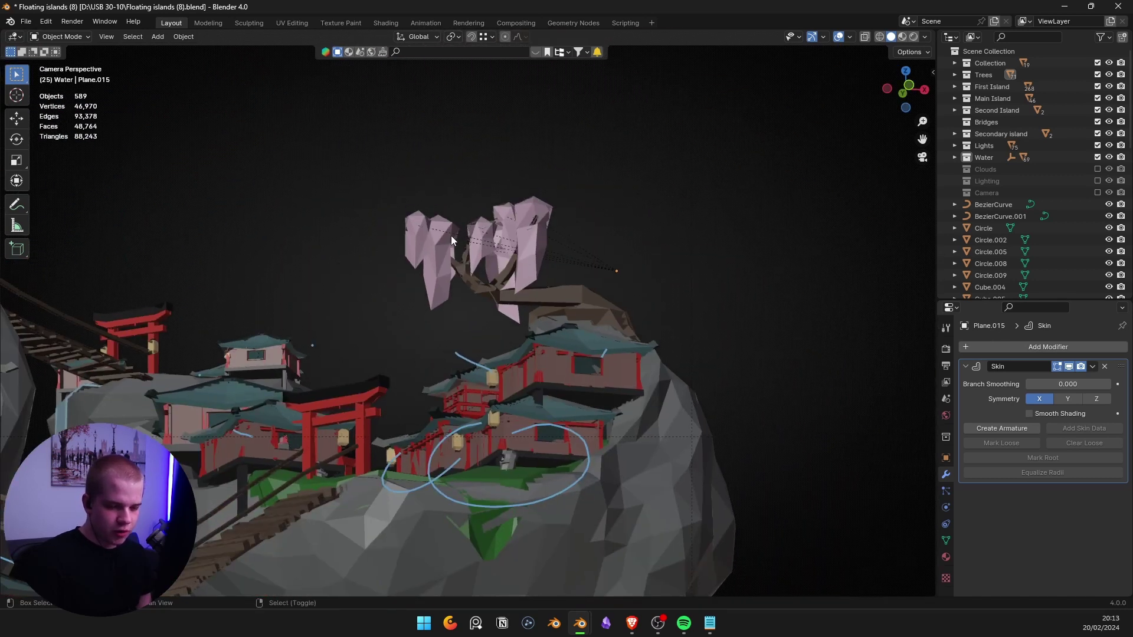
{"action": "middle_click_drag", "start_coordinate": [451, 235], "coordinate": [491, 252], "text": "shift"}
{"action": "scroll", "coordinate": [491, 252], "scroll_direction": "up", "scroll_amount": 2}
{"action": "key", "text": "d"}
{"action": "mouse_move", "coordinate": [463, 226]}
{"action": "left_mouse_down"}
{"action": "mouse_move", "coordinate": [515, 252]}
{"action": "mouse_move", "coordinate": [469, 343]}
{"action": "left_mouse_up"}
{"action": "left_click_drag", "start_coordinate": [590, 198], "coordinate": [428, 207]}
{"action": "scroll", "coordinate": [430, 257], "scroll_direction": "down", "scroll_amount": 8}
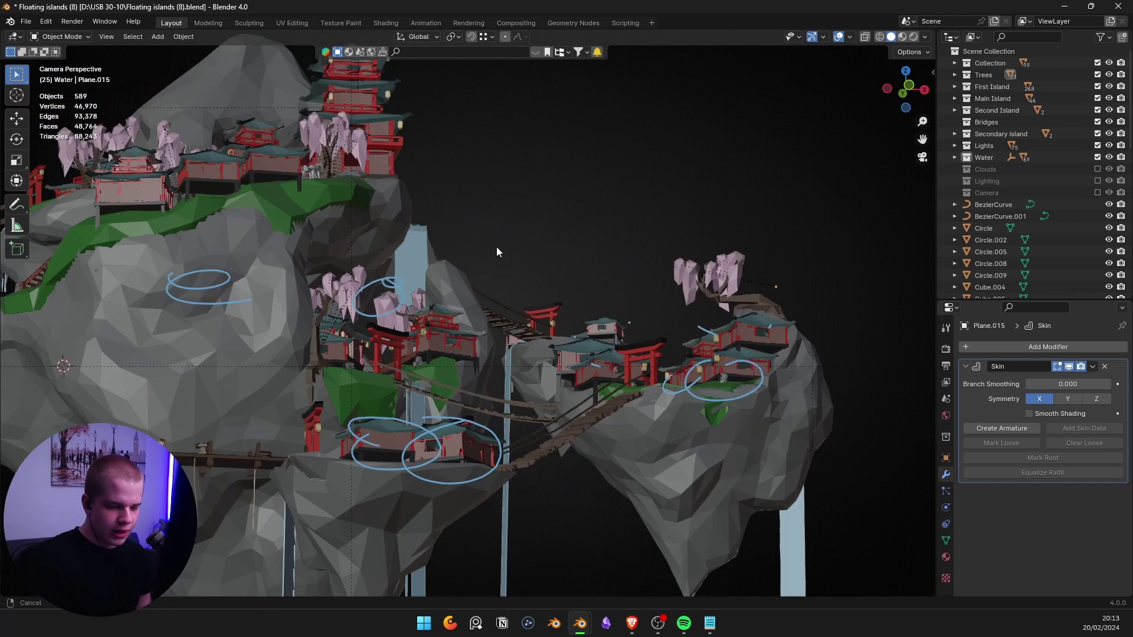
{"action": "scroll", "coordinate": [516, 288], "scroll_direction": "down", "scroll_amount": 3}
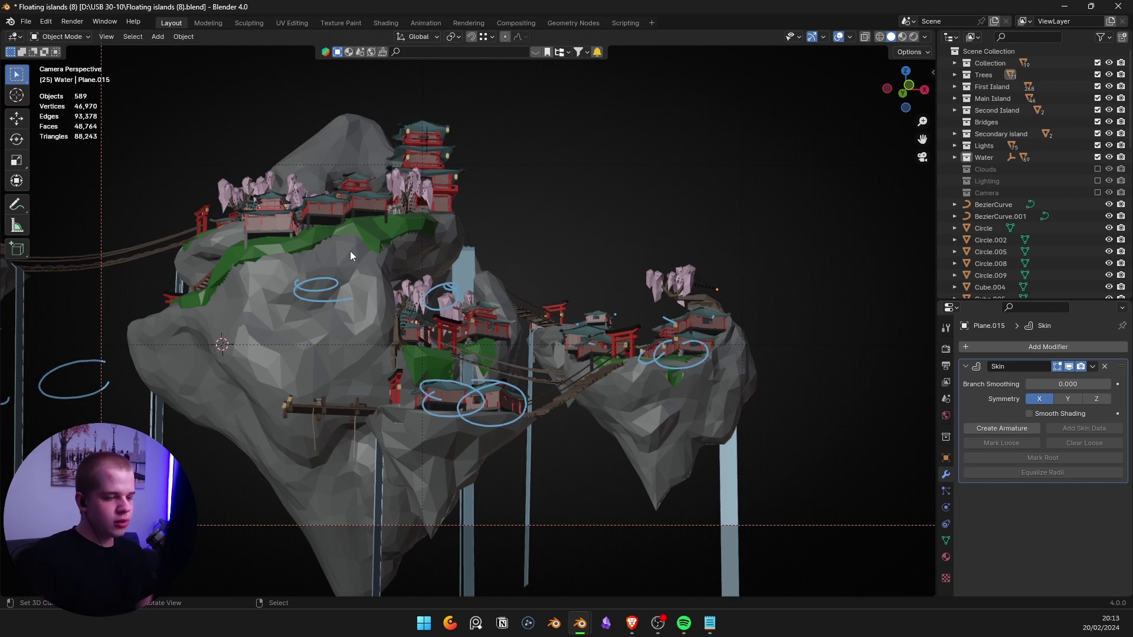
Focus on the pagoda and circle the waterfall area beside the inner village with annotations.
{"action": "right_click", "coordinate": [445, 179]}
{"action": "middle_click_drag", "start_coordinate": [602, 286], "coordinate": [476, 302]}
{"action": "key", "text": "KP_Decimal"}
{"action": "scroll", "coordinate": [548, 266], "scroll_direction": "down", "scroll_amount": 15}
{"action": "scroll", "coordinate": [526, 303], "scroll_direction": "up", "scroll_amount": 6}
{"action": "scroll", "coordinate": [674, 238], "scroll_direction": "down", "scroll_amount": 8}
{"action": "middle_click_drag", "start_coordinate": [674, 238], "coordinate": [472, 249]}
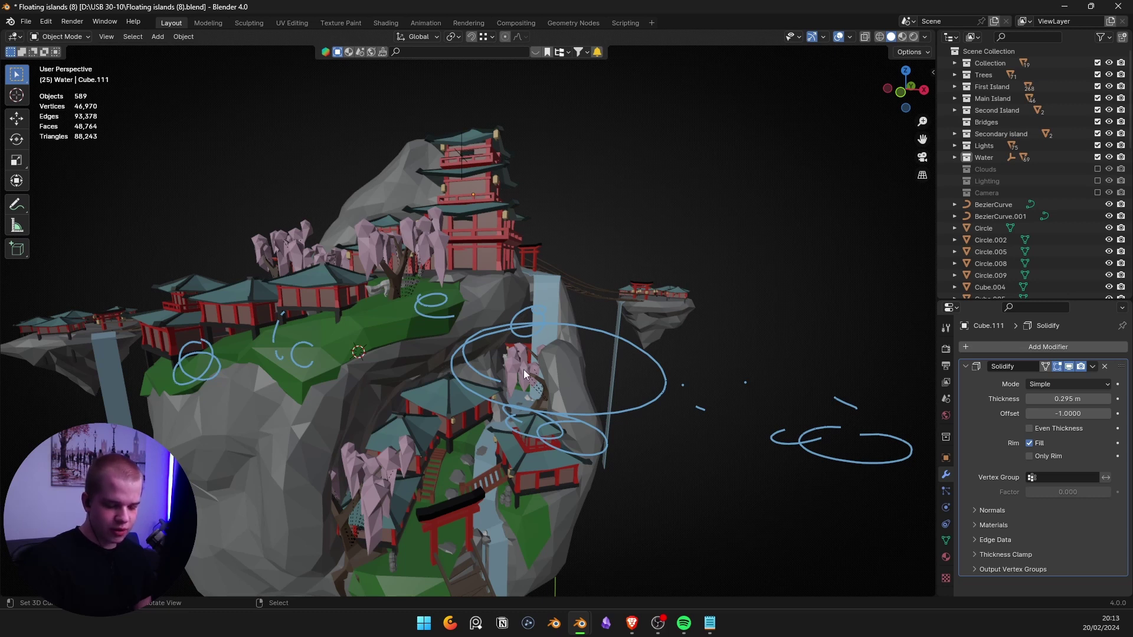
Undo the last strokes, deselect everything and remove the remaining annotations from the view.
{"action": "key", "text": "ctrl+z"}
{"action": "key", "text": "ctrl+z"}
{"action": "key", "text": "alt+a"}
{"action": "key", "text": "n"}
{"action": "left_click", "coordinate": [908, 447]}
{"action": "key", "text": "n"}
Examine the inner village, waterfall and neighbouring islands in the front orthographic view.
{"action": "scroll", "coordinate": [650, 290], "scroll_direction": "down", "scroll_amount": 4}
{"action": "mouse_move", "coordinate": [650, 290]}
{"action": "middle_mouse_down"}
{"action": "mouse_move", "coordinate": [628, 262]}
{"action": "mouse_move", "coordinate": [547, 283]}
{"action": "mouse_move", "coordinate": [511, 271]}
{"action": "mouse_move", "coordinate": [579, 278]}
{"action": "mouse_move", "coordinate": [576, 295]}
{"action": "middle_mouse_up"}
{"action": "scroll", "coordinate": [611, 262], "scroll_direction": "up", "scroll_amount": 5}
{"action": "scroll", "coordinate": [610, 262], "scroll_direction": "down", "scroll_amount": 4}
{"action": "scroll", "coordinate": [528, 240], "scroll_direction": "up", "scroll_amount": 4}
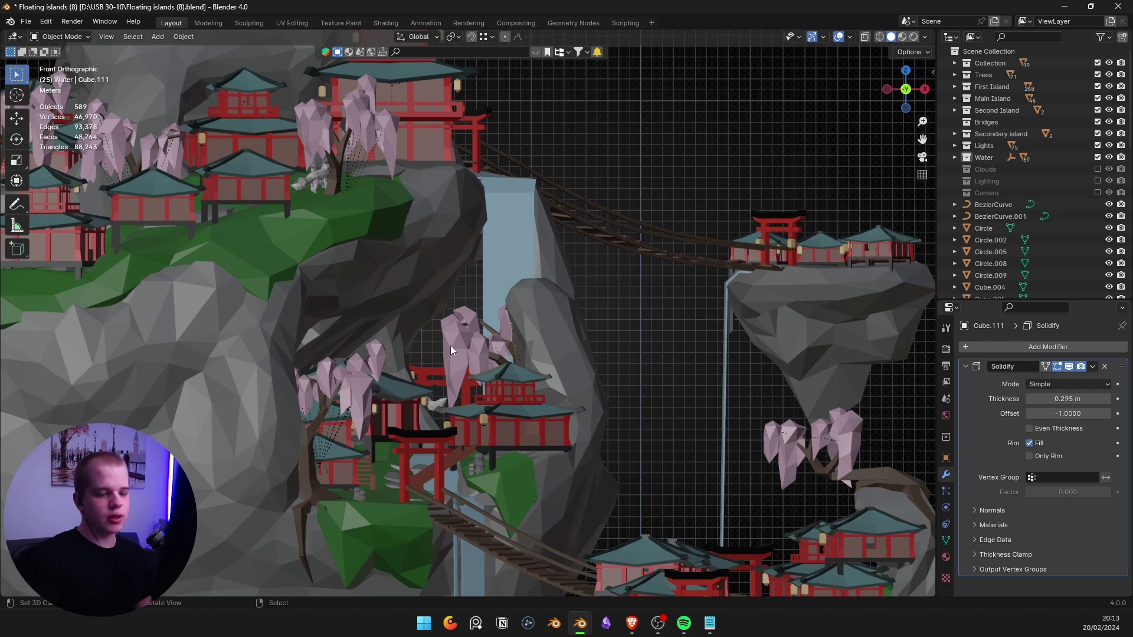
{"action": "middle_click_drag", "start_coordinate": [552, 408], "coordinate": [546, 365], "text": "shift"}
Circle the two-storey house in the inner village and the blossom tree above it with annotations.
{"action": "key", "text": "d"}
{"action": "mouse_move", "coordinate": [447, 339]}
{"action": "left_mouse_down"}
{"action": "mouse_move", "coordinate": [505, 300]}
{"action": "mouse_move", "coordinate": [504, 345]}
{"action": "left_mouse_up"}
{"action": "key", "text": "ctrl+z"}
{"action": "middle_click_drag", "start_coordinate": [488, 201], "coordinate": [511, 352], "text": "shift"}
{"action": "scroll", "coordinate": [395, 209], "scroll_direction": "down", "scroll_amount": 1}
{"action": "middle_click_drag", "start_coordinate": [520, 444], "coordinate": [519, 328], "text": "shift"}
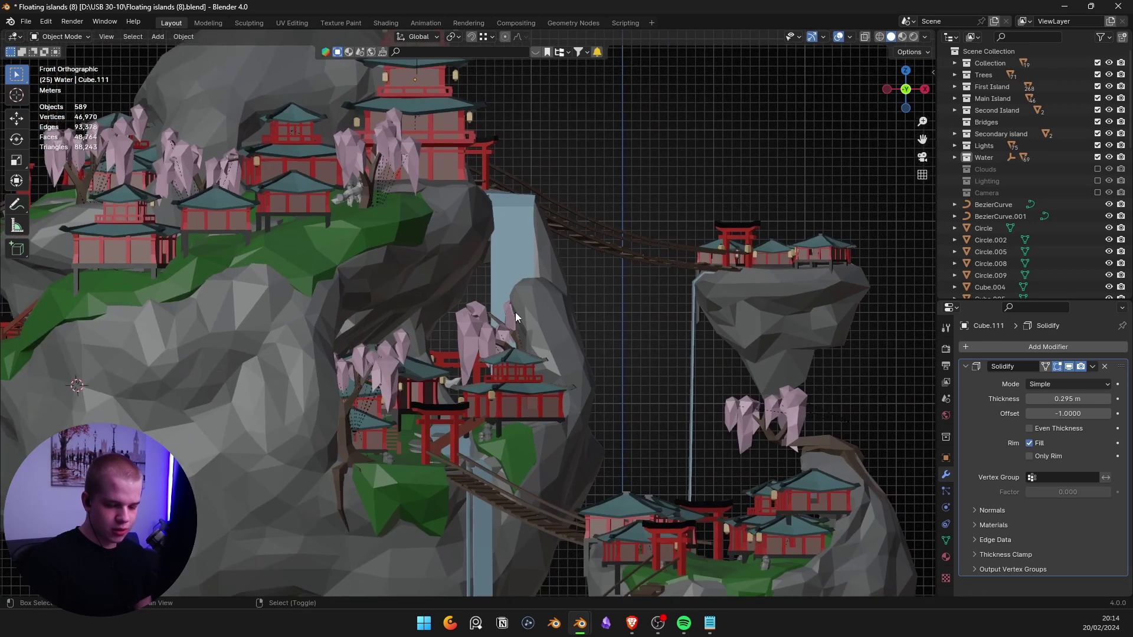
{"action": "left_click_drag", "start_coordinate": [542, 363], "coordinate": [495, 359]}
{"action": "left_click_drag", "start_coordinate": [530, 426], "coordinate": [531, 381]}
Try to mark the pagoda with an annotation stroke.
{"action": "middle_click_drag", "start_coordinate": [440, 242], "coordinate": [473, 365], "text": "shift"}
{"action": "mouse_move", "coordinate": [448, 106]}
{"action": "left_mouse_down"}
{"action": "mouse_move", "coordinate": [522, 142]}
{"action": "mouse_move", "coordinate": [413, 188]}
{"action": "mouse_move", "coordinate": [477, 267]}
{"action": "left_mouse_up"}
{"action": "key", "text": "ctrl+z"}
{"action": "key", "text": "ctrl+z"}
Examine the whole island group from the front, comparing the placement of its islands, bridges and waterfalls.
{"action": "scroll", "coordinate": [791, 187], "scroll_direction": "down", "scroll_amount": 1}
{"action": "middle_click_drag", "start_coordinate": [791, 187], "coordinate": [505, 210], "text": "shift"}
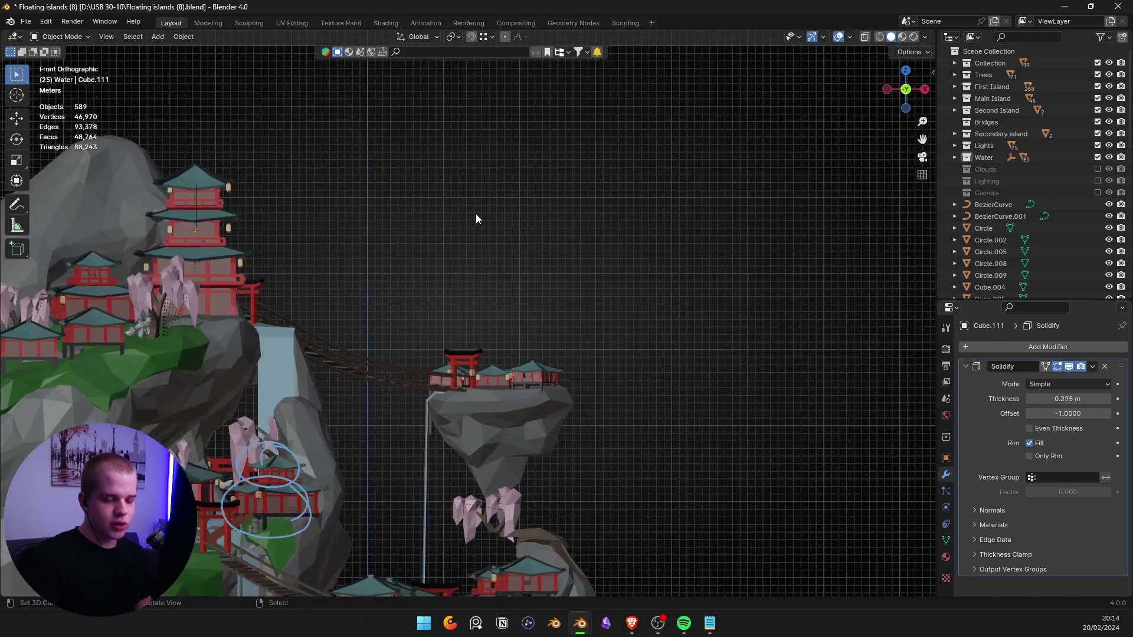
{"action": "scroll", "coordinate": [443, 189], "scroll_direction": "down", "scroll_amount": 2}
{"action": "scroll", "coordinate": [447, 188], "scroll_direction": "up", "scroll_amount": 2}
{"action": "scroll", "coordinate": [448, 188], "scroll_direction": "down", "scroll_amount": 3}
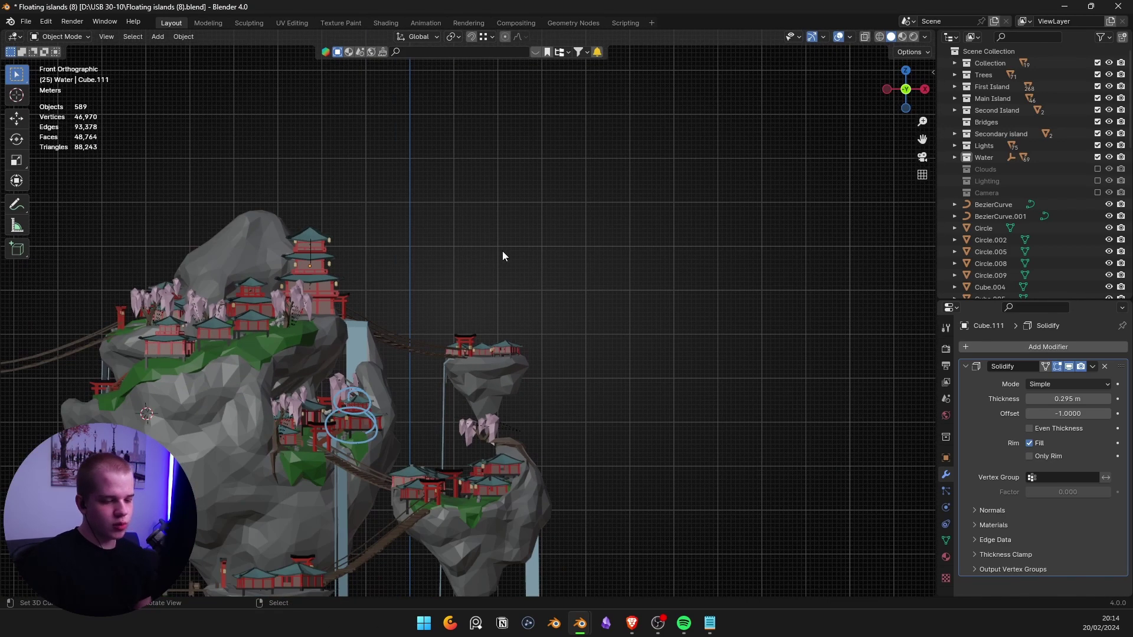
{"action": "middle_click_drag", "start_coordinate": [354, 248], "coordinate": [529, 180], "text": "shift"}
{"action": "scroll", "coordinate": [519, 200], "scroll_direction": "up", "scroll_amount": 1}
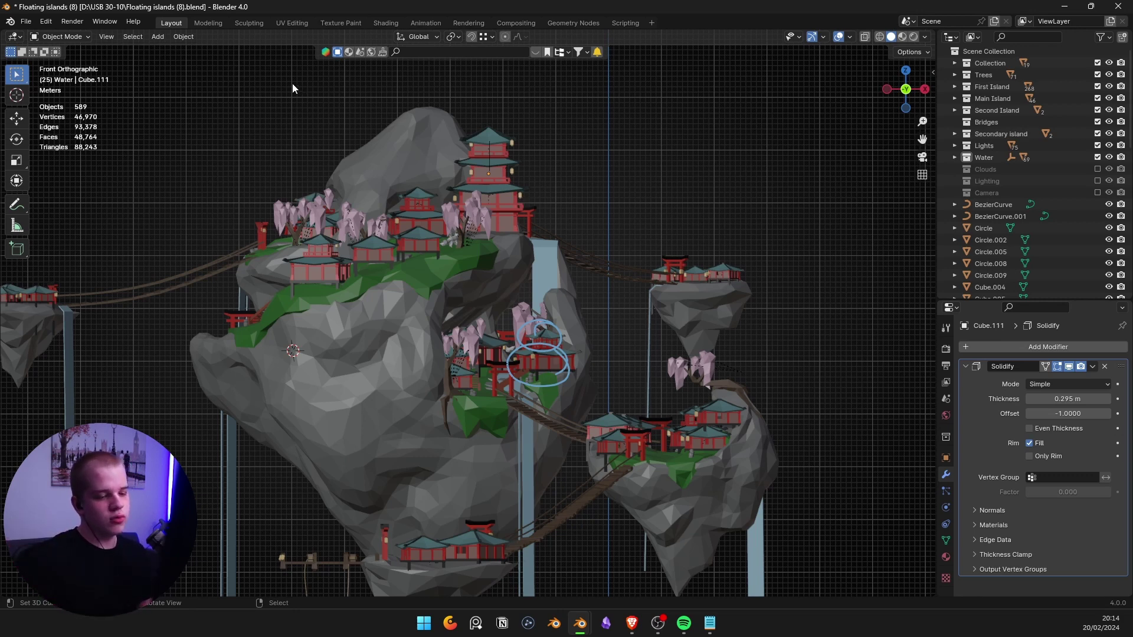
{"action": "middle_click_drag", "start_coordinate": [544, 254], "coordinate": [527, 203], "text": "shift"}
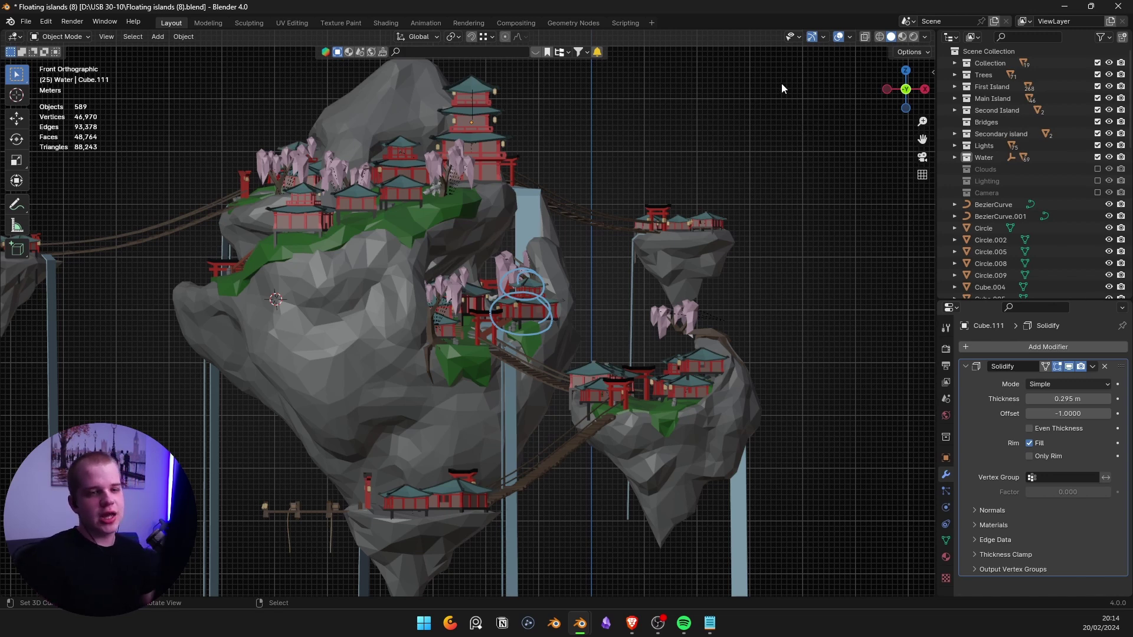
{"action": "scroll", "coordinate": [710, 119], "scroll_direction": "down", "scroll_amount": 5}
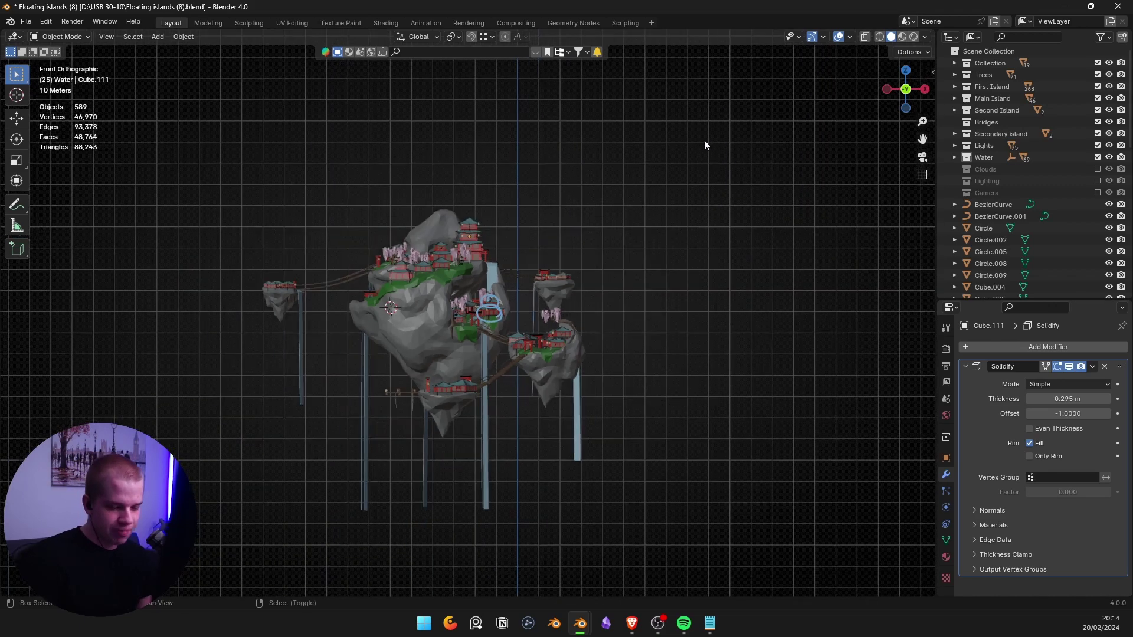
Examine the main island and its connecting bridges from several angles, ending in the camera view.
{"action": "scroll", "coordinate": [710, 119], "scroll_direction": "up", "scroll_amount": 5}
{"action": "middle_click_drag", "start_coordinate": [652, 177], "coordinate": [565, 210]}
{"action": "scroll", "coordinate": [565, 214], "scroll_direction": "down", "scroll_amount": 5}
{"action": "middle_click_drag", "start_coordinate": [499, 265], "coordinate": [547, 274]}
{"action": "left_click", "coordinate": [394, 280]}
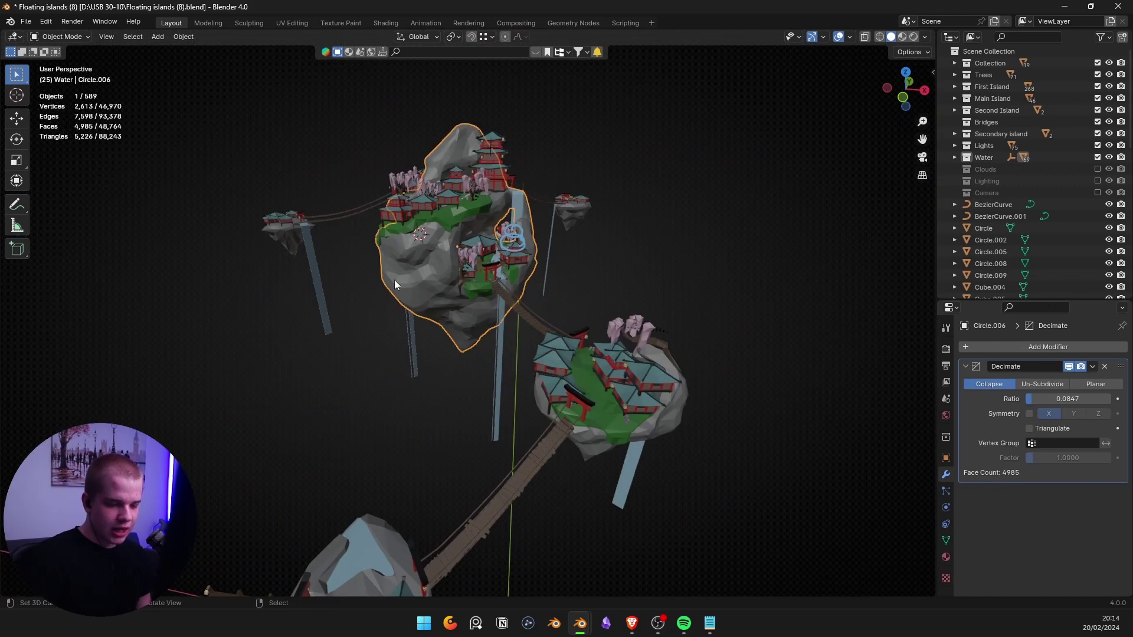
{"action": "scroll", "coordinate": [394, 280], "scroll_direction": "up", "scroll_amount": 4}
{"action": "key", "text": "alt+Tab"}
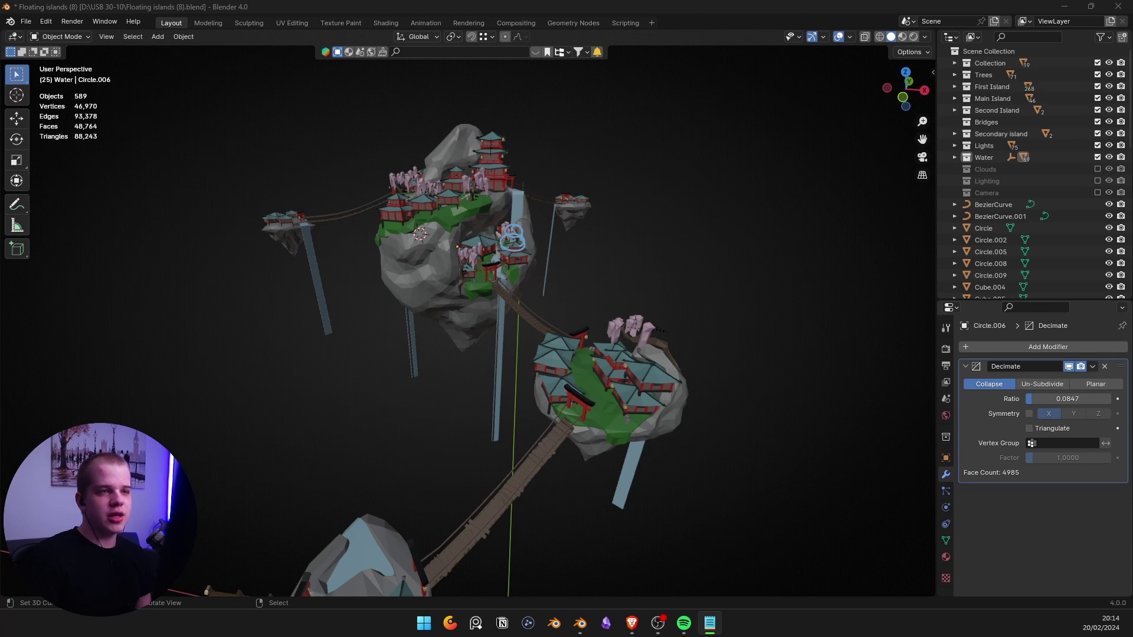
{"action": "key", "text": "alt+Tab"}
{"action": "middle_click_drag", "start_coordinate": [558, 281], "coordinate": [499, 442]}
{"action": "scroll", "coordinate": [653, 281], "scroll_direction": "up", "scroll_amount": 4}
{"action": "scroll", "coordinate": [651, 363], "scroll_direction": "down", "scroll_amount": 5}
{"action": "key", "text": "KP_0"}
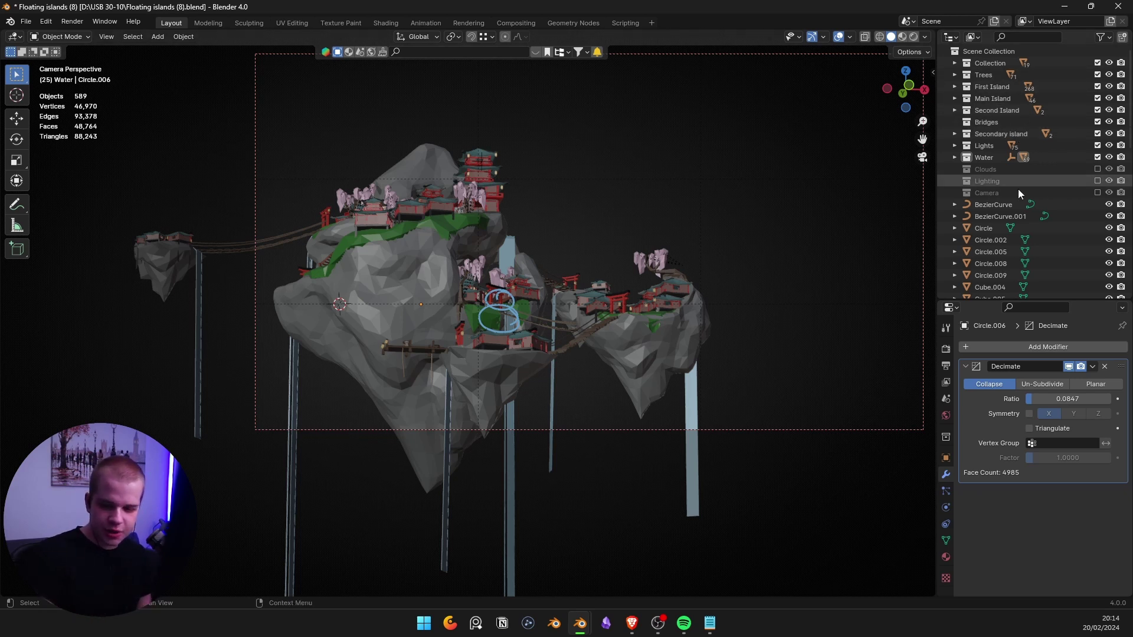
Examine the nearest small island and the wooden bridge linking it to the neighbouring village island.
{"action": "middle_click_drag", "start_coordinate": [678, 253], "coordinate": [670, 312]}
{"action": "scroll", "coordinate": [674, 250], "scroll_direction": "up", "scroll_amount": 8}
{"action": "middle_click_drag", "start_coordinate": [432, 280], "coordinate": [451, 341], "text": "shift"}
{"action": "left_click_drag", "start_coordinate": [452, 342], "coordinate": [498, 288]}
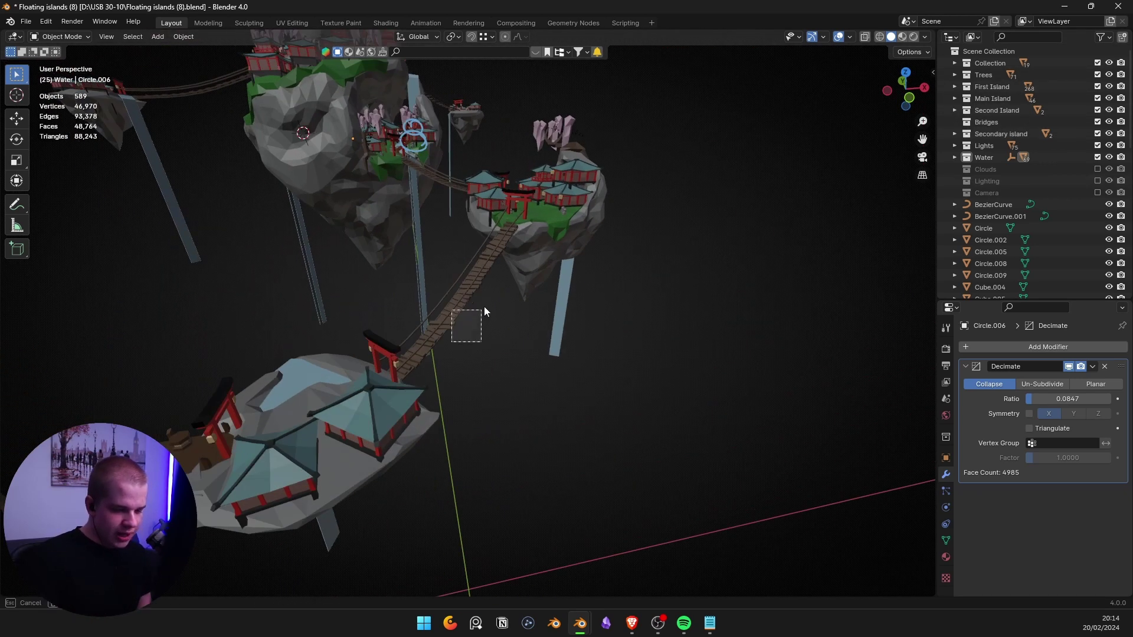
{"action": "left_click", "coordinate": [498, 293]}
Look through the scene's collections and objects, including the contents of the Main Island collection.
{"action": "scroll", "coordinate": [1025, 252], "scroll_direction": "down", "scroll_amount": 5}
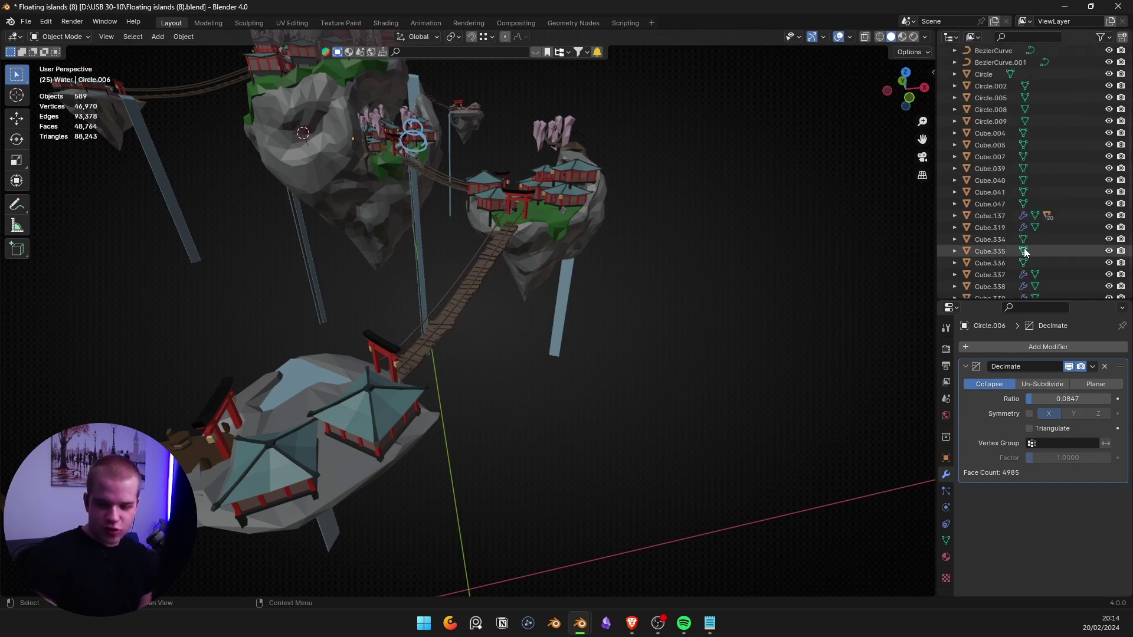
{"action": "scroll", "coordinate": [1025, 252], "scroll_direction": "up", "scroll_amount": 5}
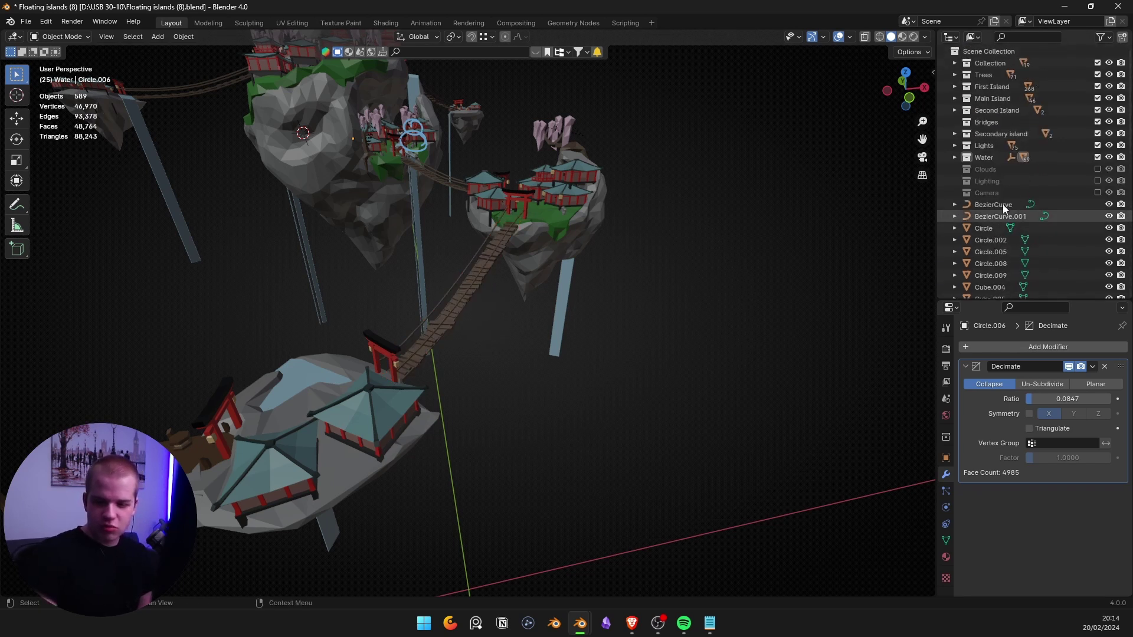
{"action": "left_click", "coordinate": [954, 98]}
{"action": "left_click", "coordinate": [954, 98]}
{"action": "scroll", "coordinate": [975, 130], "scroll_direction": "down", "scroll_amount": 6}
{"action": "scroll", "coordinate": [1003, 123], "scroll_direction": "up", "scroll_amount": 6}
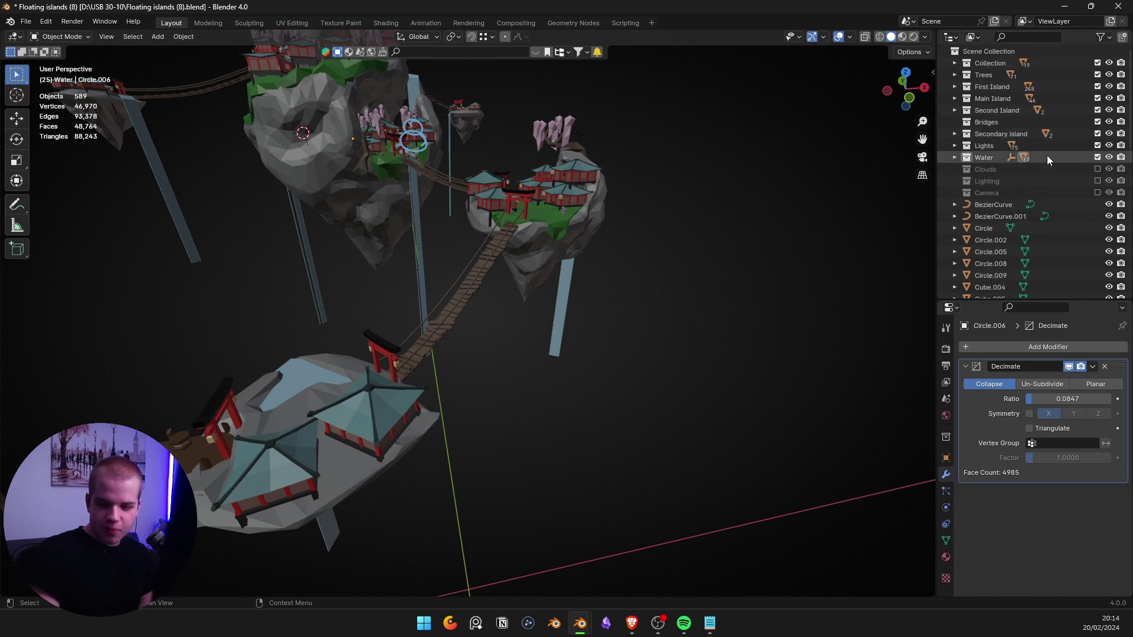
Examine the main island's pagoda, inner village and waterfalls from the bridge side.
{"action": "middle_click_drag", "start_coordinate": [408, 185], "coordinate": [568, 299], "text": "shift"}
{"action": "scroll", "coordinate": [596, 304], "scroll_direction": "up", "scroll_amount": 2}
{"action": "middle_click_drag", "start_coordinate": [717, 326], "coordinate": [658, 291]}
{"action": "scroll", "coordinate": [658, 290], "scroll_direction": "down", "scroll_amount": 2}
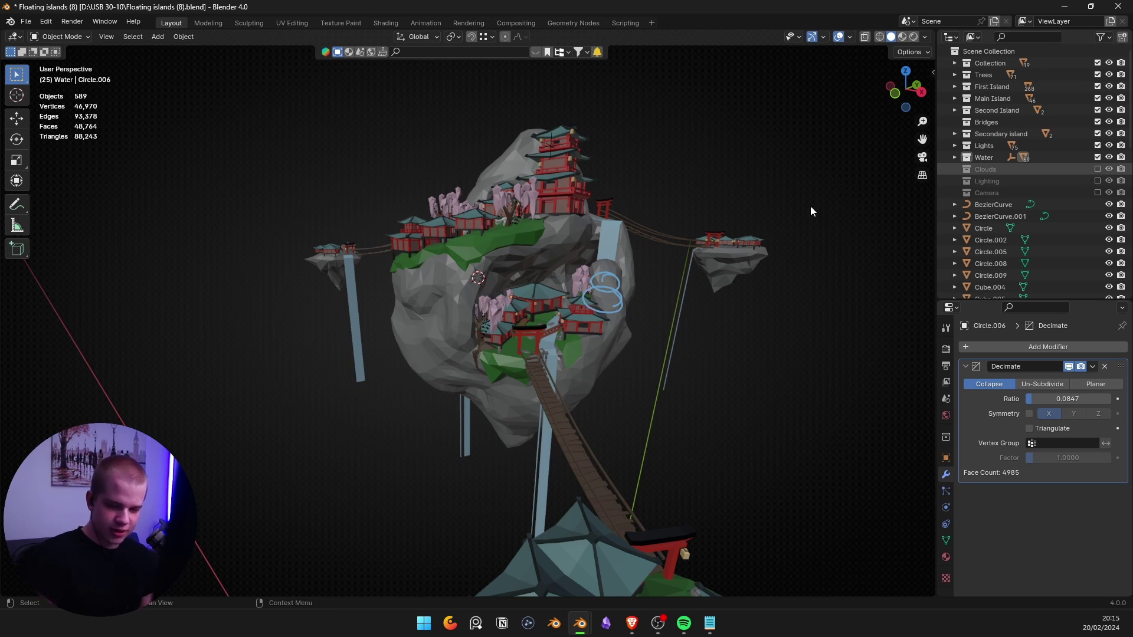
{"action": "left_click", "coordinate": [1098, 170]}
{"action": "left_click", "coordinate": [1097, 169]}
{"action": "left_click", "coordinate": [1096, 181]}
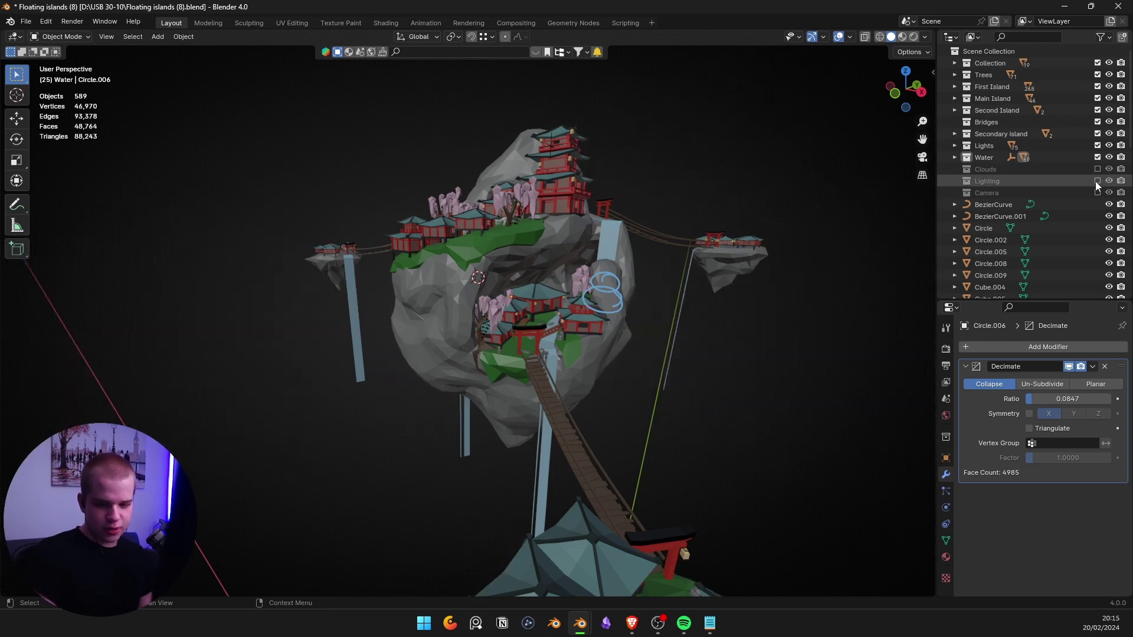
Show the floating islands through the camera in Rendered viewport shading, with the Lighting collection excluded.
{"action": "scroll", "coordinate": [614, 275], "scroll_direction": "down", "scroll_amount": 4}
{"action": "middle_click_drag", "start_coordinate": [611, 279], "coordinate": [512, 397]}
{"action": "key", "text": "KP_0"}
{"action": "scroll", "coordinate": [514, 260], "scroll_direction": "up", "scroll_amount": 5}
{"action": "middle_click_drag", "start_coordinate": [528, 292], "coordinate": [511, 377], "text": "shift"}
{"action": "left_click", "coordinate": [1097, 181]}
{"action": "key", "text": "z"}
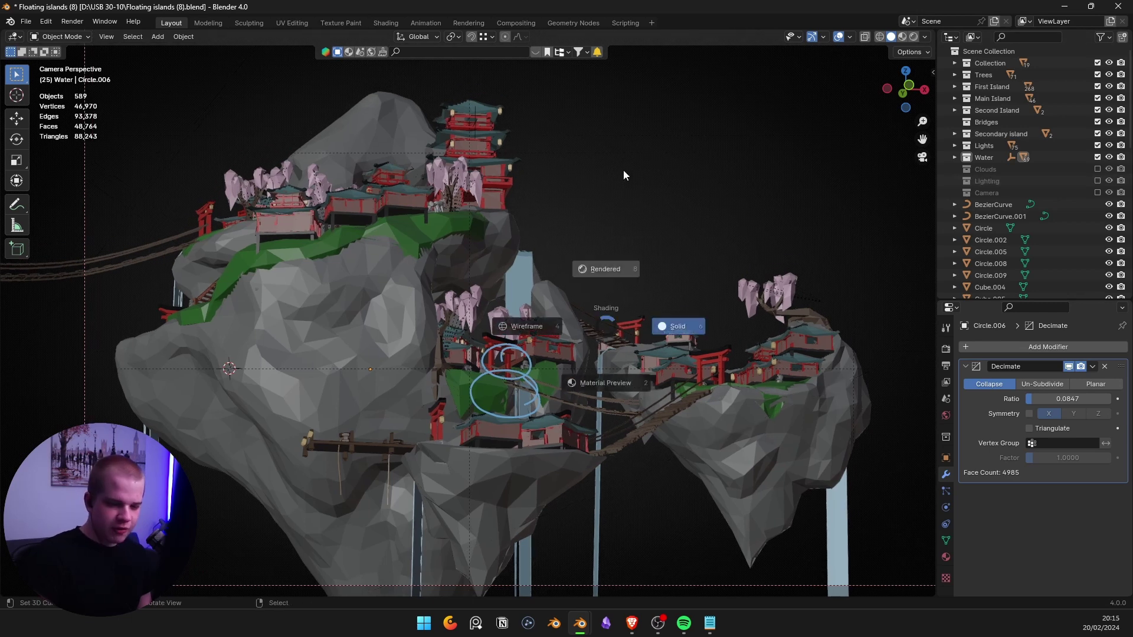
{"action": "left_click", "coordinate": [627, 187]}
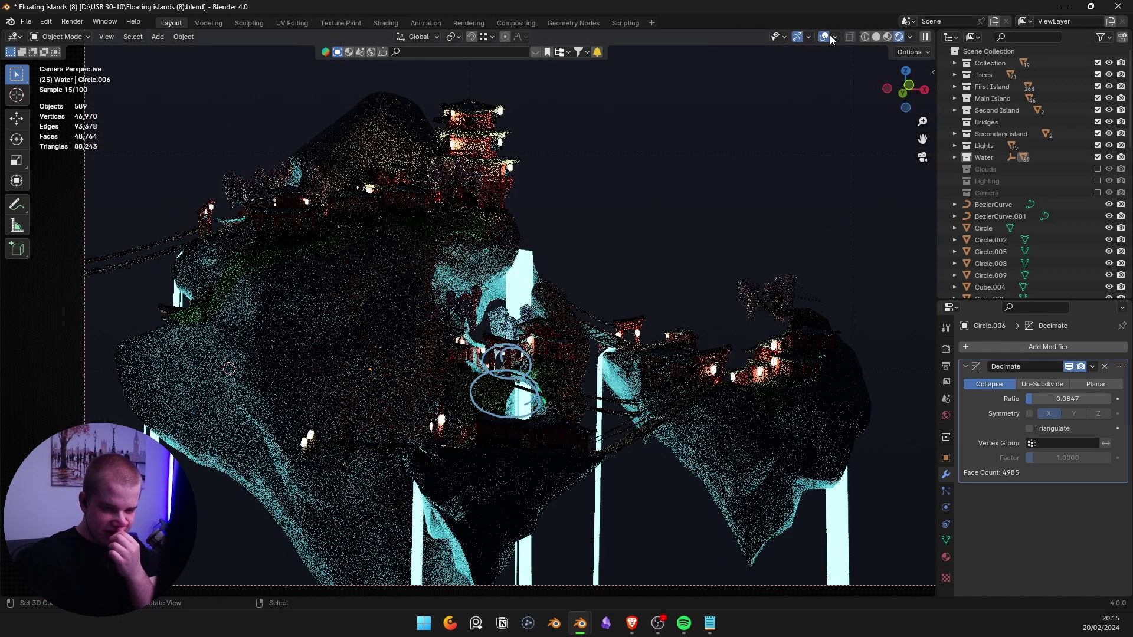
Preview the render without overlays, restore them and circle the pagoda's lanterns with annotations.
{"action": "left_click", "coordinate": [824, 38]}
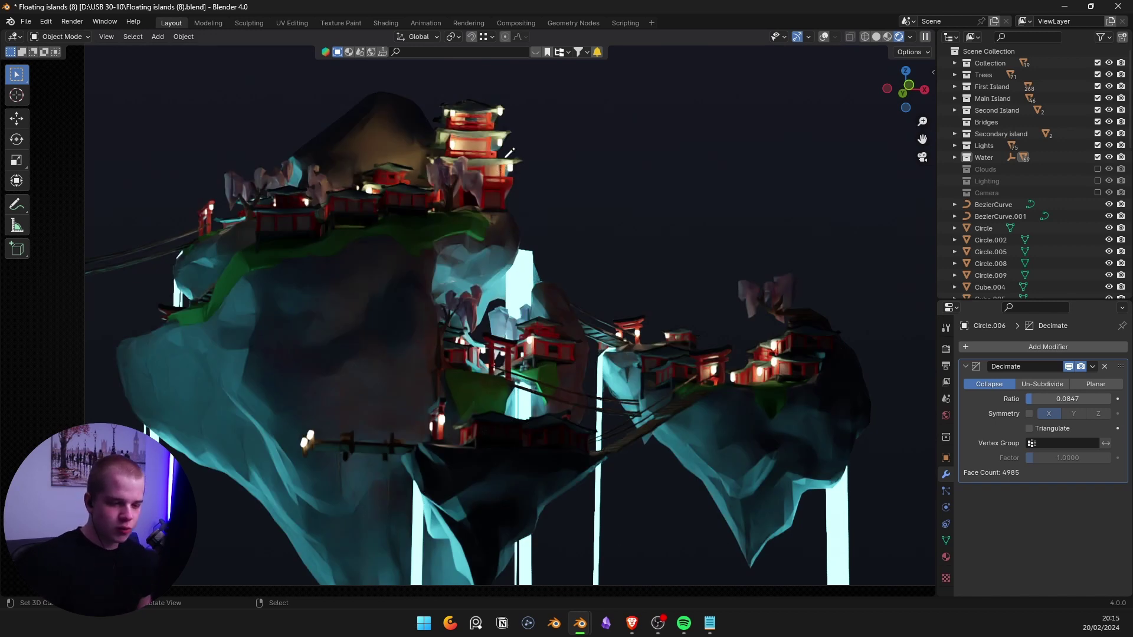
{"action": "left_click", "coordinate": [826, 37]}
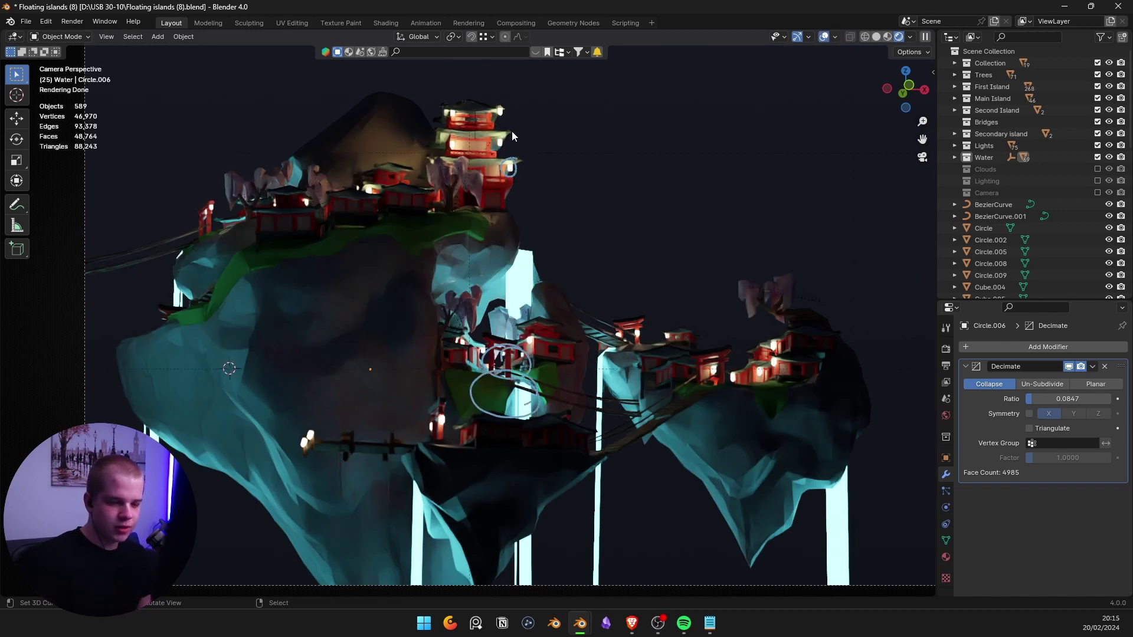
{"action": "left_click_drag", "start_coordinate": [501, 104], "coordinate": [474, 110]}
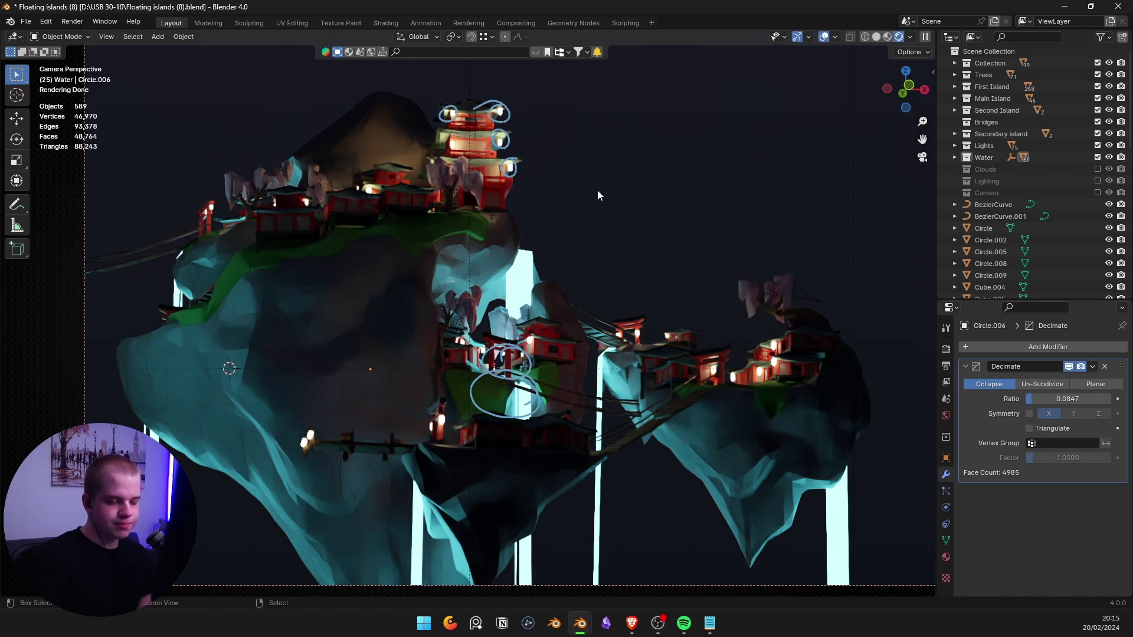
{"action": "scroll", "coordinate": [608, 197], "scroll_direction": "down", "scroll_amount": 3}
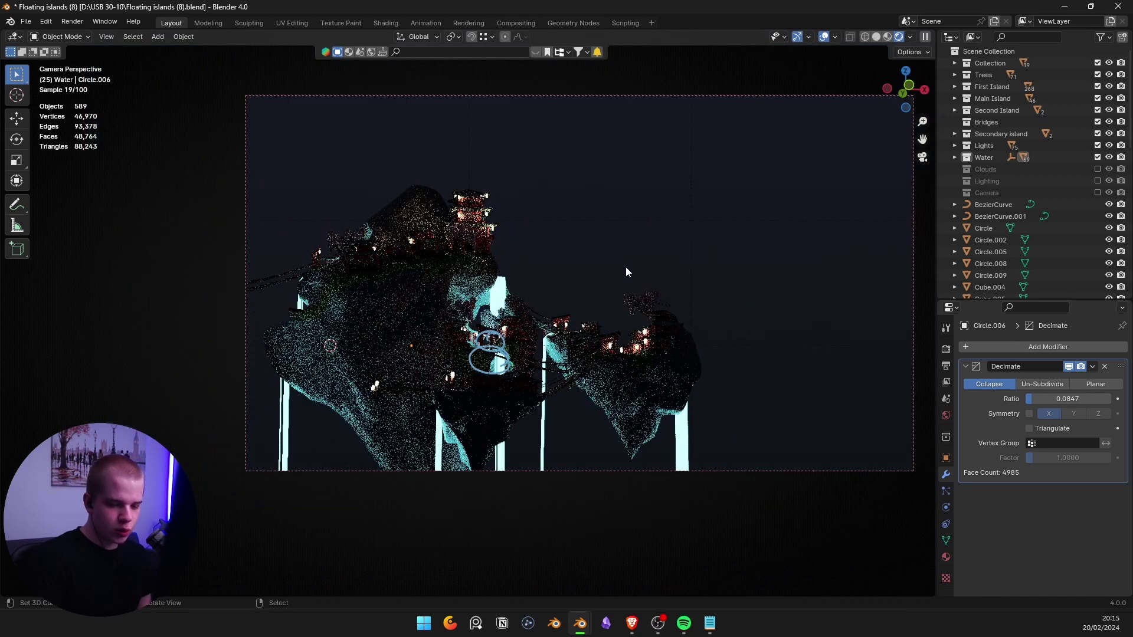
Delete the existing annotation layer with the circles around the inner village.
{"action": "key", "text": "n"}
{"action": "left_click", "coordinate": [721, 376]}
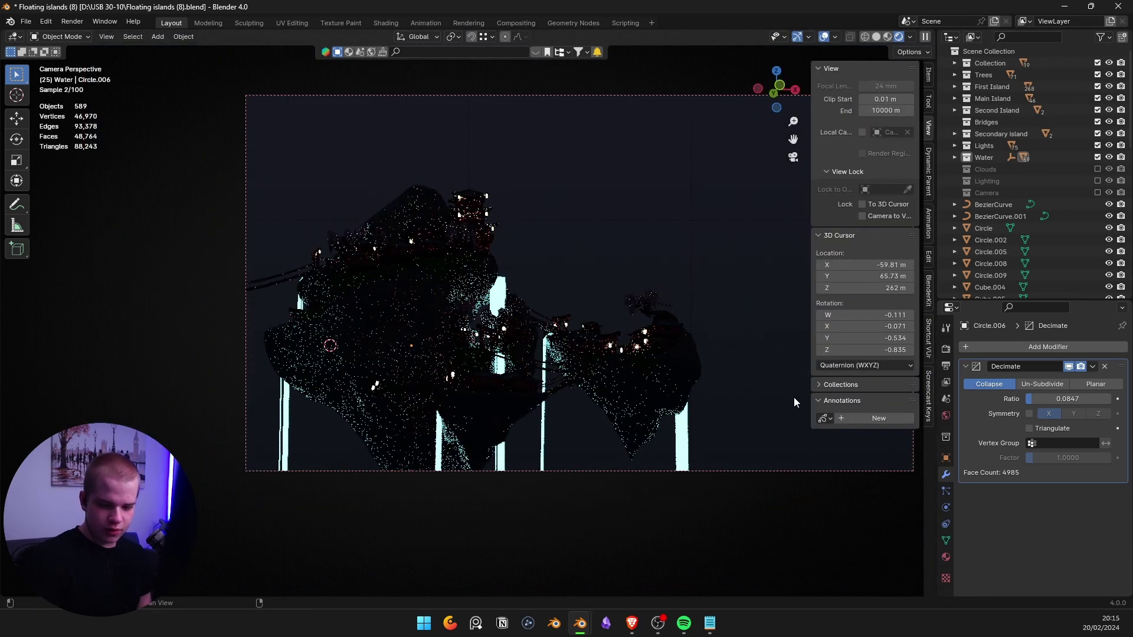
{"action": "key", "text": "n"}
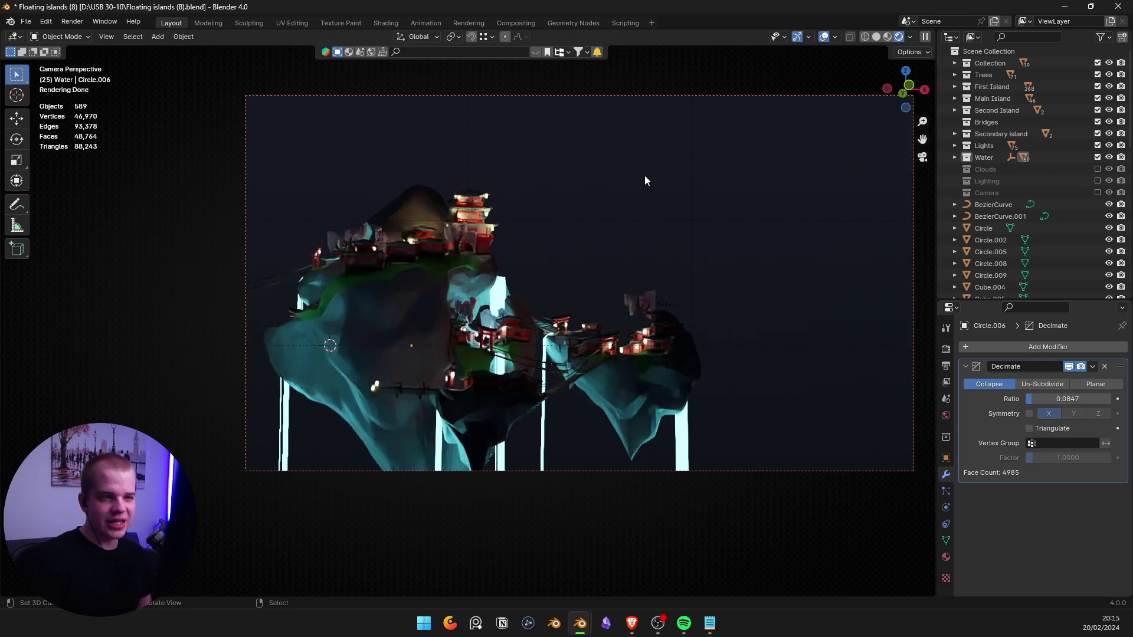
{"action": "left_click_drag", "start_coordinate": [439, 421], "coordinate": [409, 198]}
{"action": "key", "text": "ctrl+z"}
{"action": "left_click_drag", "start_coordinate": [498, 161], "coordinate": [387, 201]}
{"action": "key", "text": "ctrl+z"}
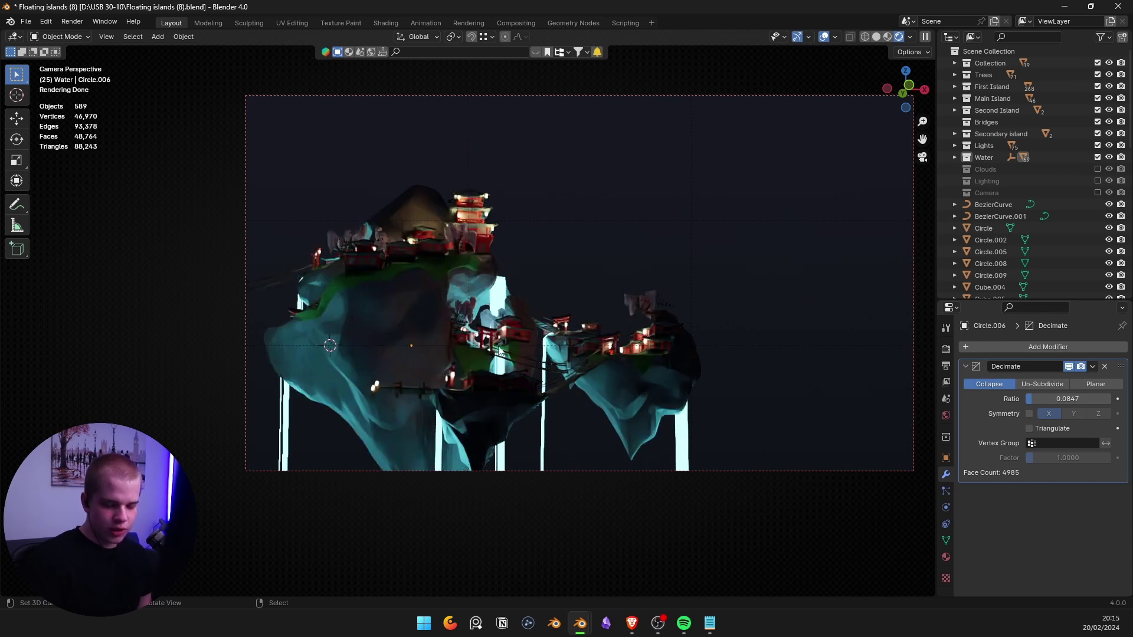
Circle the neighbouring island's village and the pagoda area with annotations, and try a smaller circle around the village's lit houses.
{"action": "mouse_move", "coordinate": [590, 295]}
{"action": "left_mouse_down"}
{"action": "mouse_move", "coordinate": [655, 372]}
{"action": "mouse_move", "coordinate": [593, 295]}
{"action": "left_mouse_up"}
{"action": "mouse_move", "coordinate": [456, 181]}
{"action": "left_mouse_down"}
{"action": "mouse_move", "coordinate": [404, 253]}
{"action": "mouse_move", "coordinate": [450, 222]}
{"action": "left_mouse_up"}
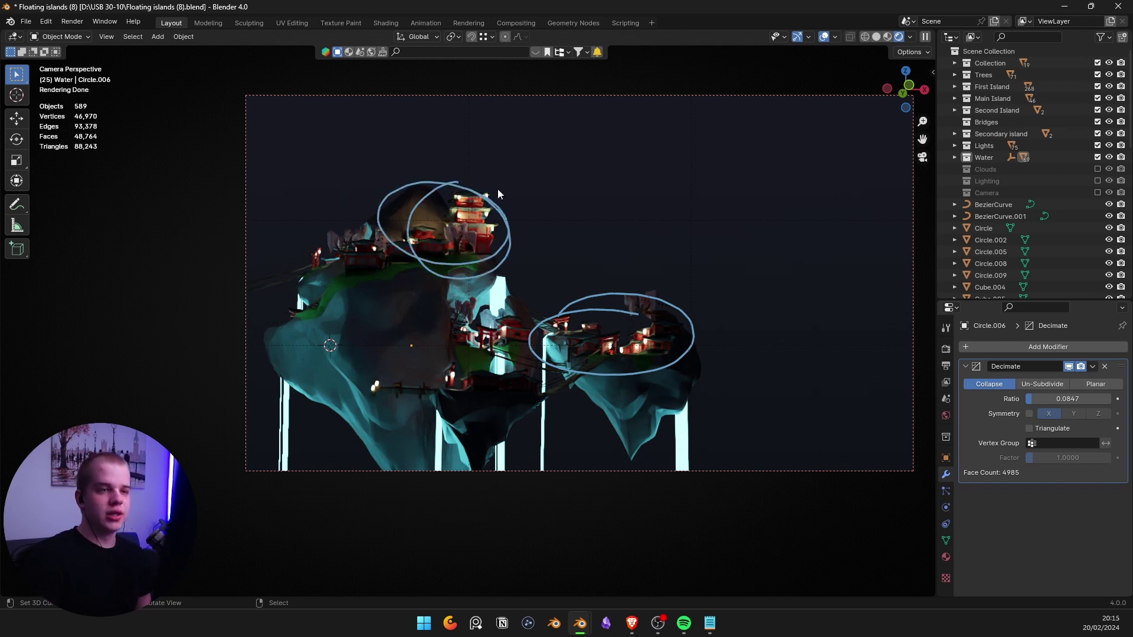
{"action": "middle_click_drag", "start_coordinate": [721, 317], "coordinate": [675, 260], "text": "shift"}
{"action": "middle_click_drag", "start_coordinate": [429, 176], "coordinate": [441, 203], "text": "shift"}
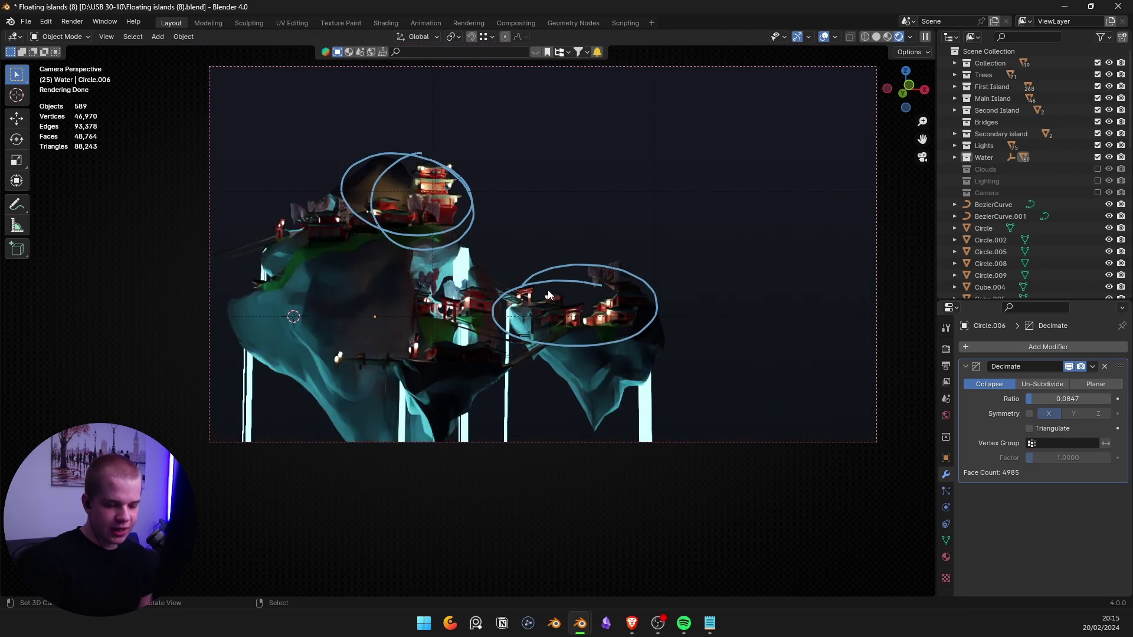
{"action": "mouse_move", "coordinate": [605, 315]}
{"action": "left_mouse_down"}
{"action": "mouse_move", "coordinate": [578, 300]}
{"action": "mouse_move", "coordinate": [619, 307]}
{"action": "left_mouse_up"}
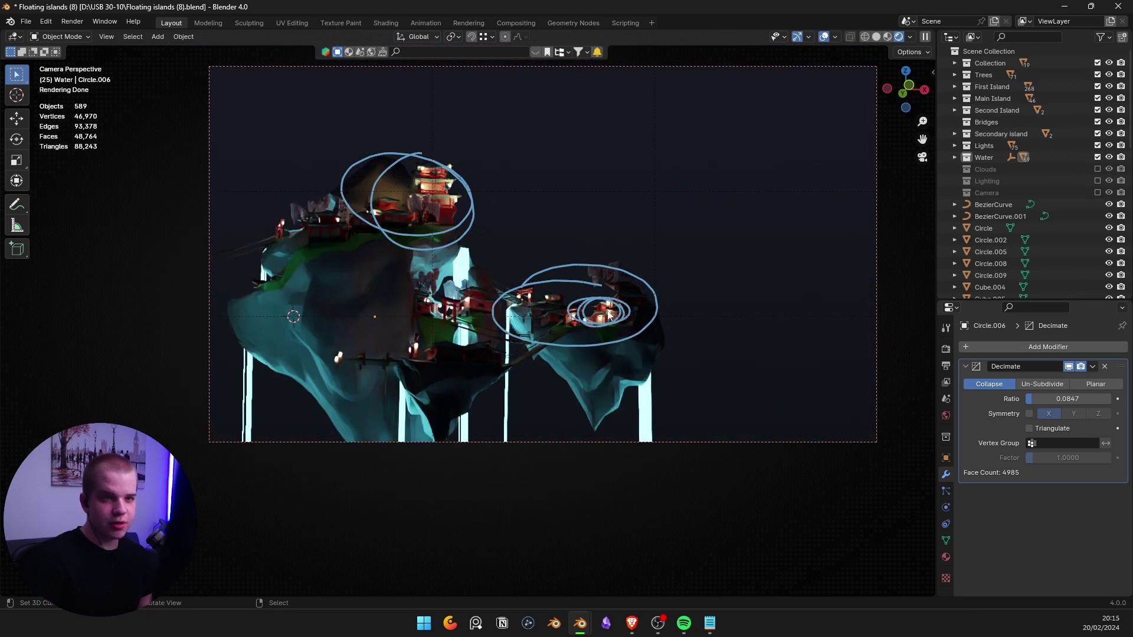
{"action": "key", "text": "ctrl+z"}
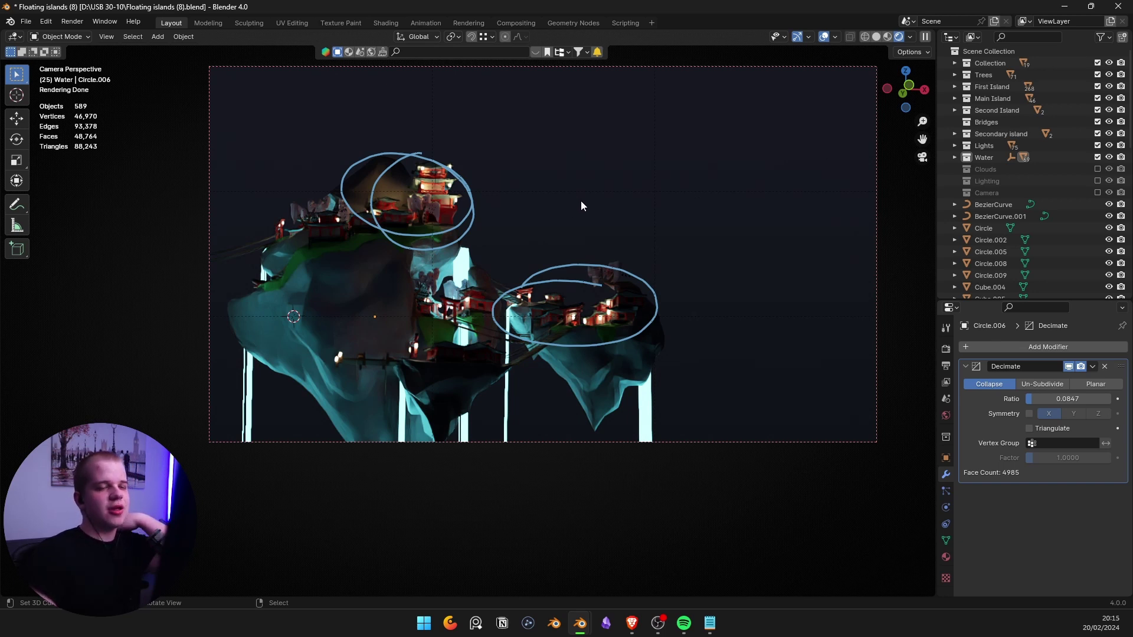
Undo all annotation strokes drawn around the pagoda, the neighbouring village and the island group.
{"action": "scroll", "coordinate": [531, 171], "scroll_direction": "up", "scroll_amount": 1}
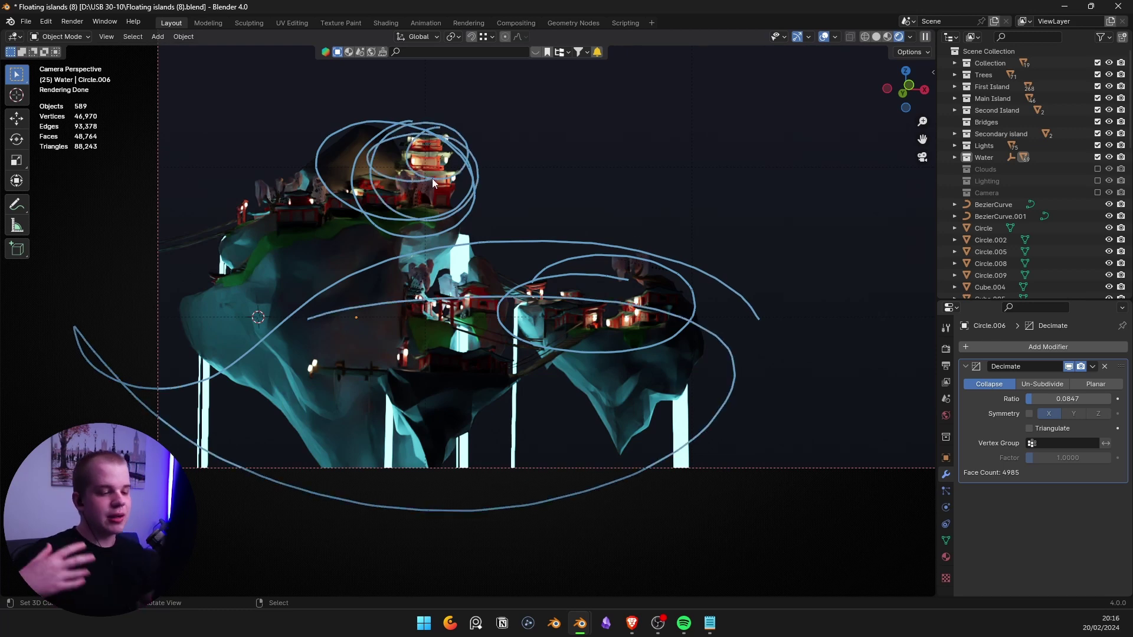
{"action": "key", "text": "ctrl+z"}
{"action": "key", "text": "ctrl+z"}
{"action": "key", "text": "ctrl+z"}
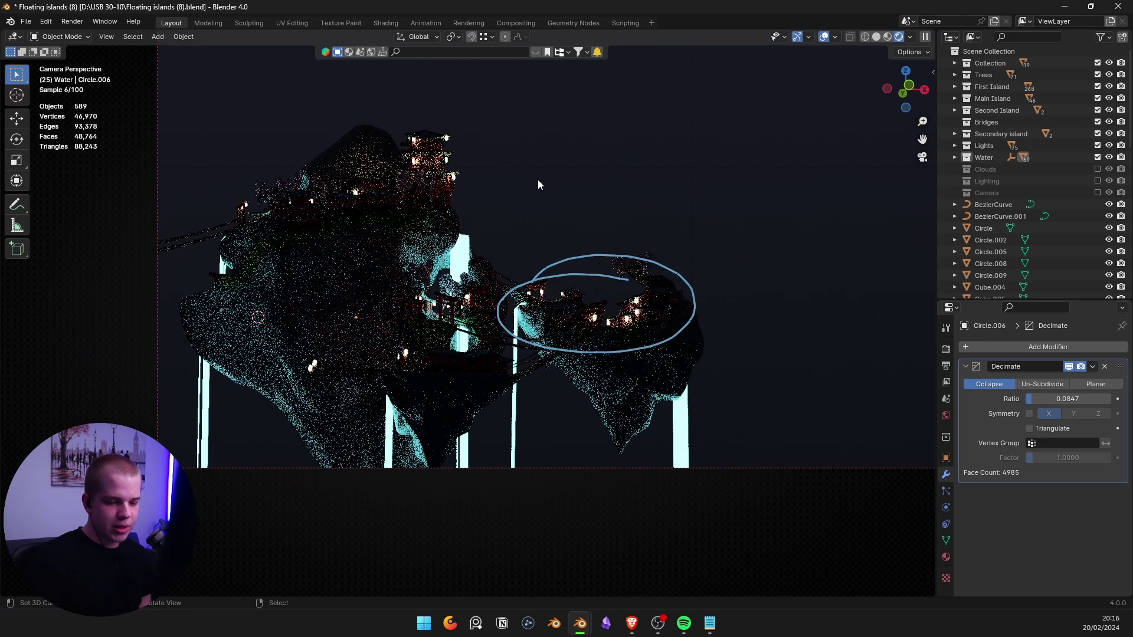
{"action": "key", "text": "ctrl+z"}
Frame the waterfall behind the inner village and examine how its glow lights the surrounding rock.
{"action": "middle_click_drag", "start_coordinate": [637, 124], "coordinate": [649, 113], "text": "shift"}
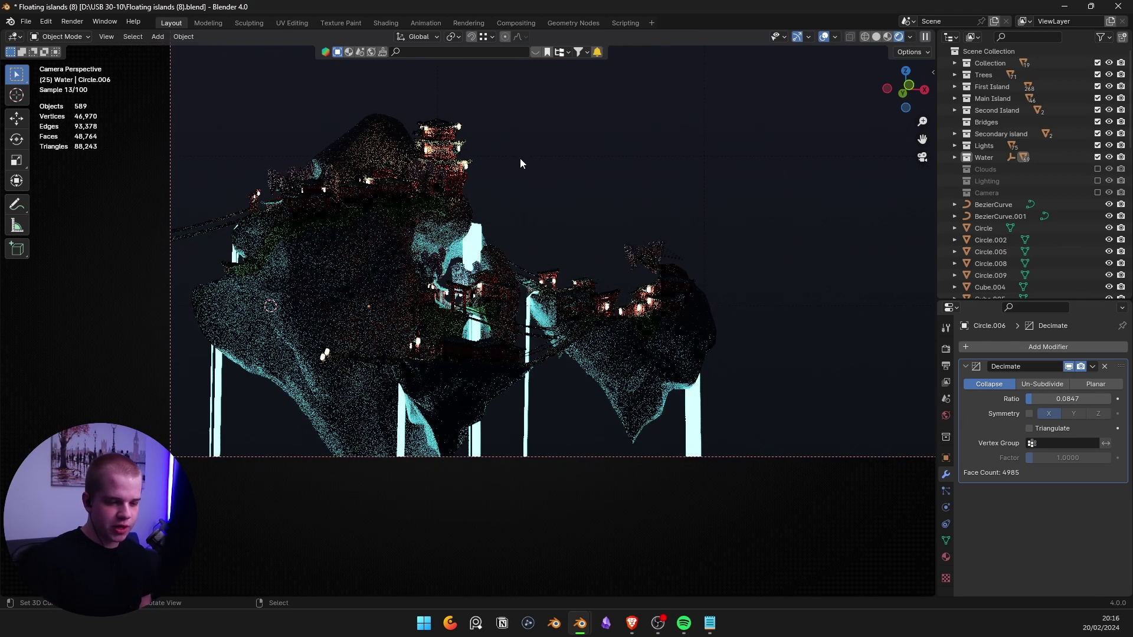
{"action": "middle_click_drag", "start_coordinate": [522, 157], "coordinate": [518, 186], "text": "shift"}
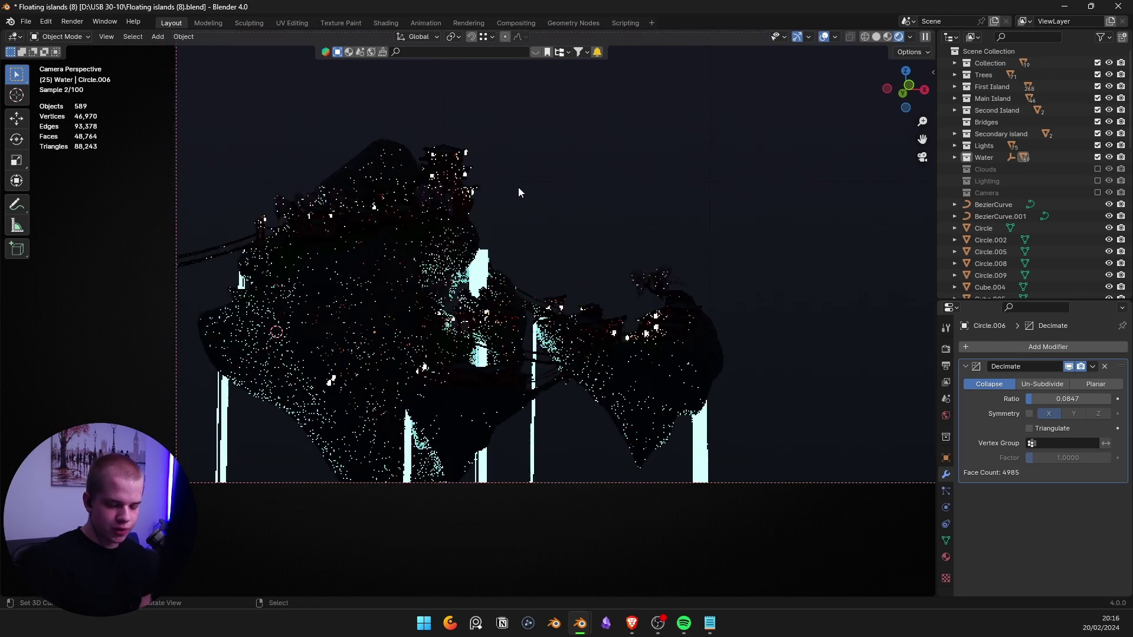
{"action": "left_click", "coordinate": [490, 283]}
{"action": "key", "text": "KP_Decimal"}
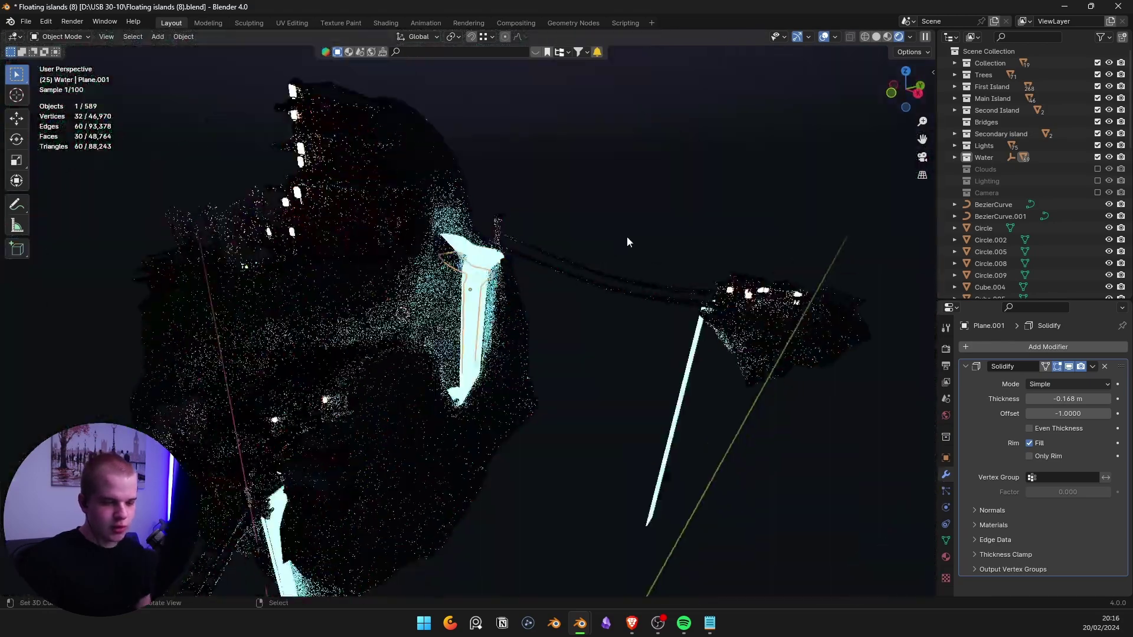
{"action": "scroll", "coordinate": [635, 238], "scroll_direction": "down", "scroll_amount": 9}
{"action": "right_click", "coordinate": [578, 233]}
{"action": "scroll", "coordinate": [578, 236], "scroll_direction": "up", "scroll_amount": 9}
{"action": "middle_click_drag", "start_coordinate": [575, 313], "coordinate": [658, 326]}
Examine the glowing waterfalls beneath the islands from below, and return to the camera view.
{"action": "scroll", "coordinate": [658, 326], "scroll_direction": "down", "scroll_amount": 7}
{"action": "middle_click_drag", "start_coordinate": [621, 290], "coordinate": [500, 324]}
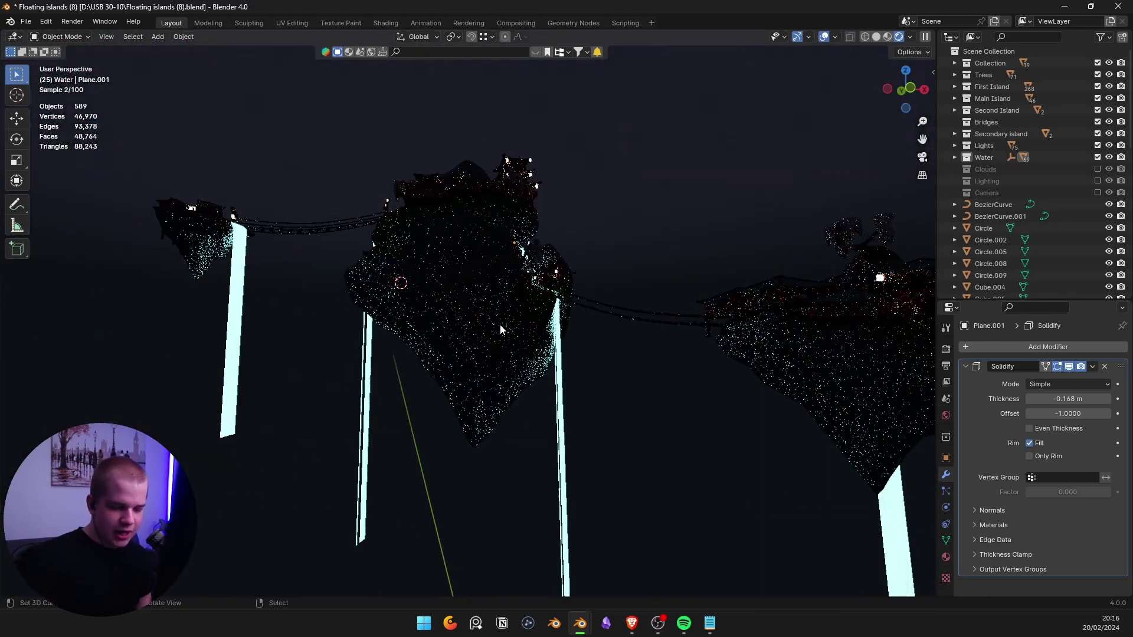
{"action": "right_click", "coordinate": [558, 381]}
{"action": "middle_click_drag", "start_coordinate": [559, 381], "coordinate": [610, 339]}
{"action": "right_click", "coordinate": [611, 339]}
{"action": "scroll", "coordinate": [572, 328], "scroll_direction": "up", "scroll_amount": 3}
{"action": "key", "text": "KP_0"}
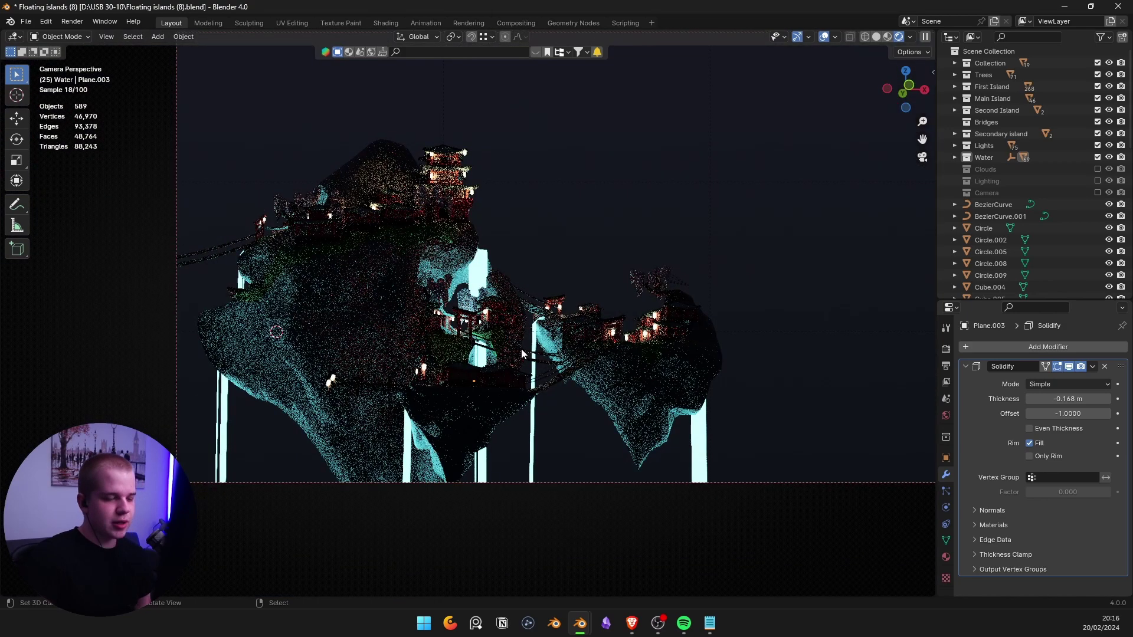
Examine the islands from other angles in a different viewport shading, and return to the rendered camera view.
{"action": "scroll", "coordinate": [479, 314], "scroll_direction": "down", "scroll_amount": 6}
{"action": "mouse_move", "coordinate": [479, 314]}
{"action": "middle_mouse_down"}
{"action": "mouse_move", "coordinate": [470, 315]}
{"action": "mouse_move", "coordinate": [607, 292]}
{"action": "mouse_move", "coordinate": [406, 278]}
{"action": "middle_mouse_up"}
{"action": "scroll", "coordinate": [470, 315], "scroll_direction": "up", "scroll_amount": 7}
{"action": "key", "text": "z"}
{"action": "mouse_move", "coordinate": [691, 291]}
{"action": "middle_mouse_down"}
{"action": "mouse_move", "coordinate": [623, 299]}
{"action": "mouse_move", "coordinate": [366, 210]}
{"action": "mouse_move", "coordinate": [369, 275]}
{"action": "mouse_move", "coordinate": [575, 265]}
{"action": "middle_mouse_up"}
{"action": "middle_click_drag", "start_coordinate": [374, 446], "coordinate": [399, 433]}
{"action": "key", "text": "KP_0"}
{"action": "key", "text": "z"}
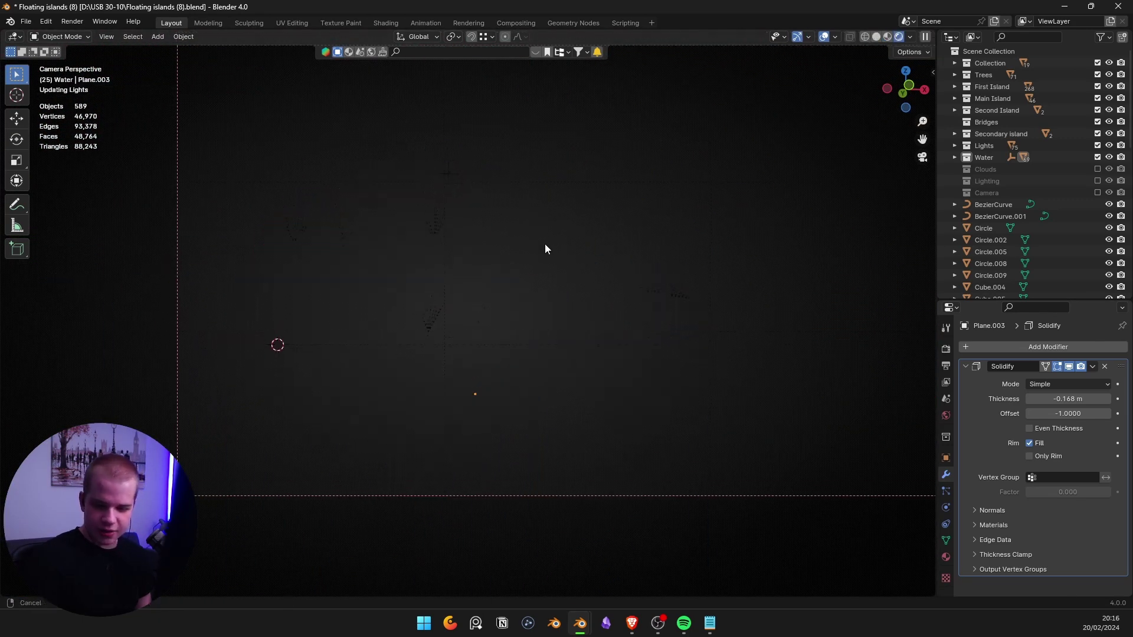
Enable the Lighting collection, expand it and compare the render with its lights hidden and shown.
{"action": "left_click", "coordinate": [1098, 181]}
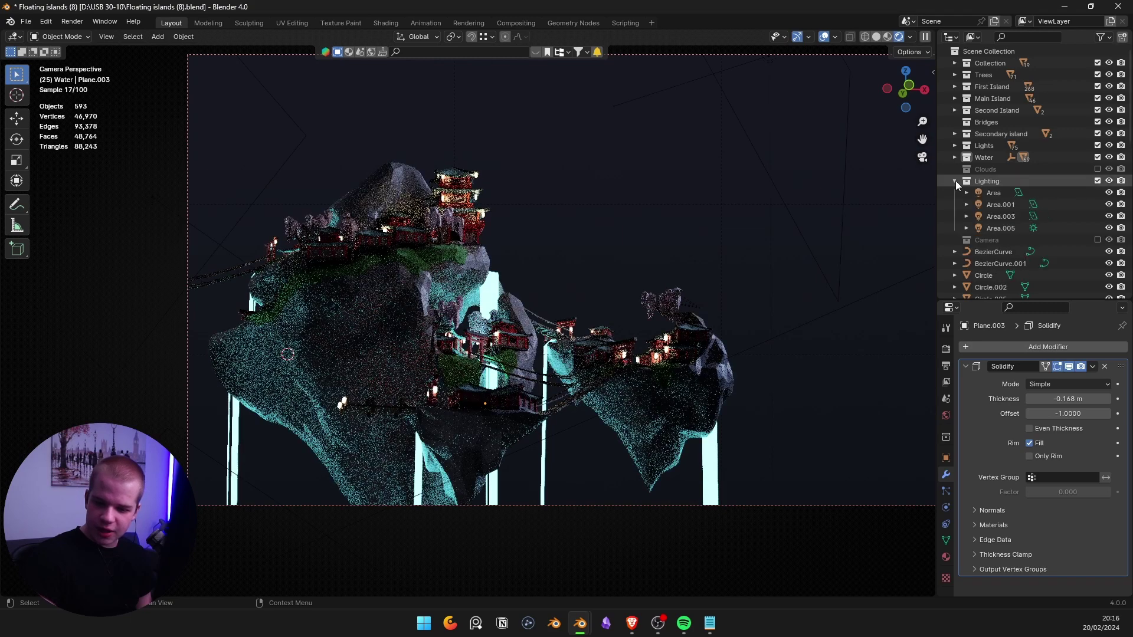
{"action": "left_click", "coordinate": [955, 181]}
{"action": "scroll", "coordinate": [649, 279], "scroll_direction": "down", "scroll_amount": 5}
{"action": "scroll", "coordinate": [658, 278], "scroll_direction": "up", "scroll_amount": 5}
{"action": "left_click", "coordinate": [1109, 181]}
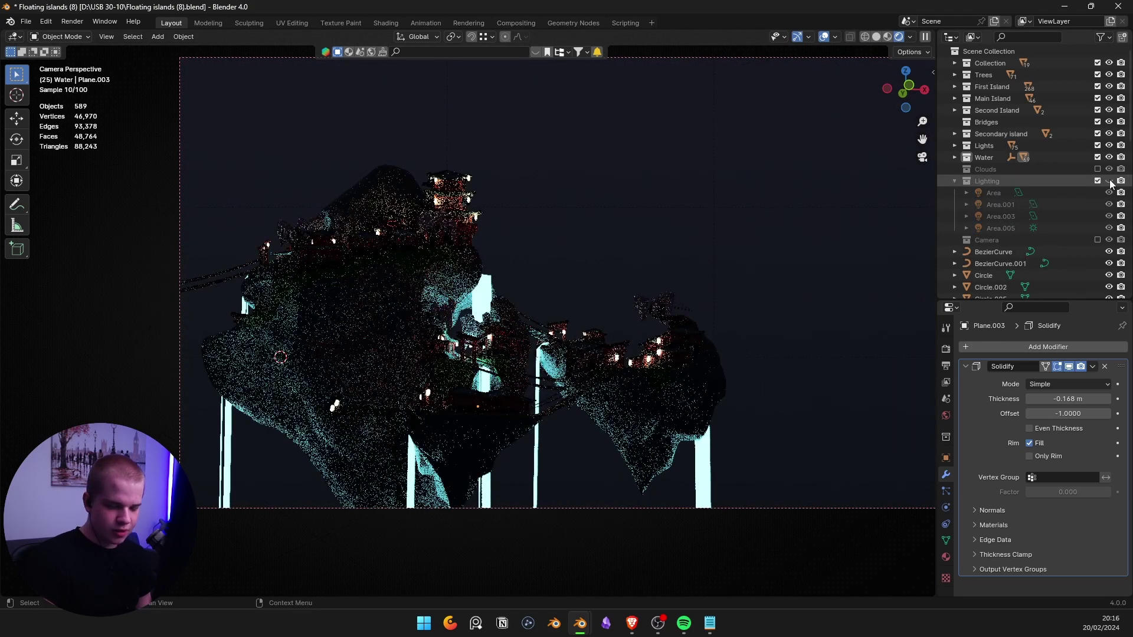
{"action": "left_click", "coordinate": [1109, 180]}
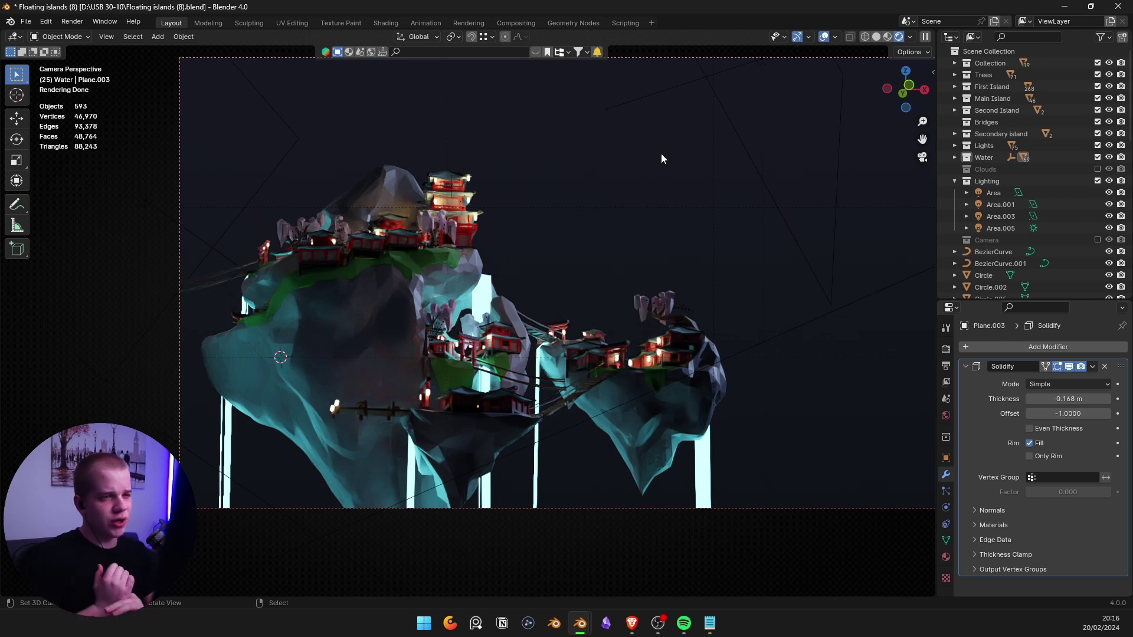
Select the Area light in the Lighting collection and examine its placement relative to the islands.
{"action": "left_click", "coordinate": [995, 193]}
{"action": "key", "text": "KP_Decimal"}
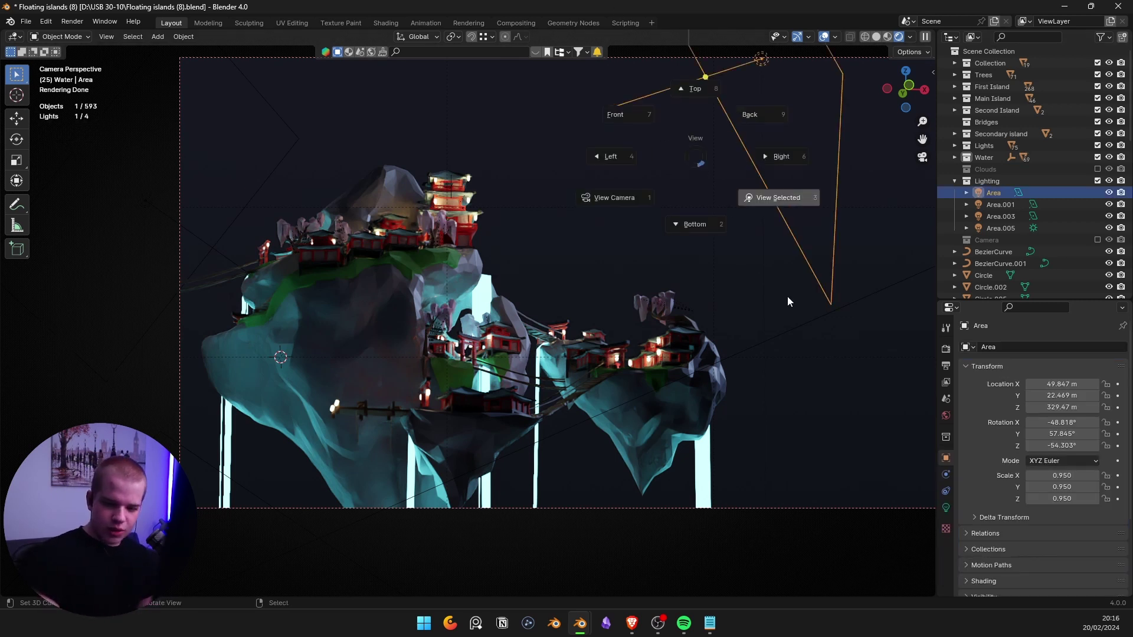
{"action": "middle_click_drag", "start_coordinate": [715, 190], "coordinate": [600, 268]}
{"action": "scroll", "coordinate": [675, 242], "scroll_direction": "down", "scroll_amount": 5}
{"action": "scroll", "coordinate": [496, 310], "scroll_direction": "up", "scroll_amount": 3}
{"action": "key", "text": "KP_0"}
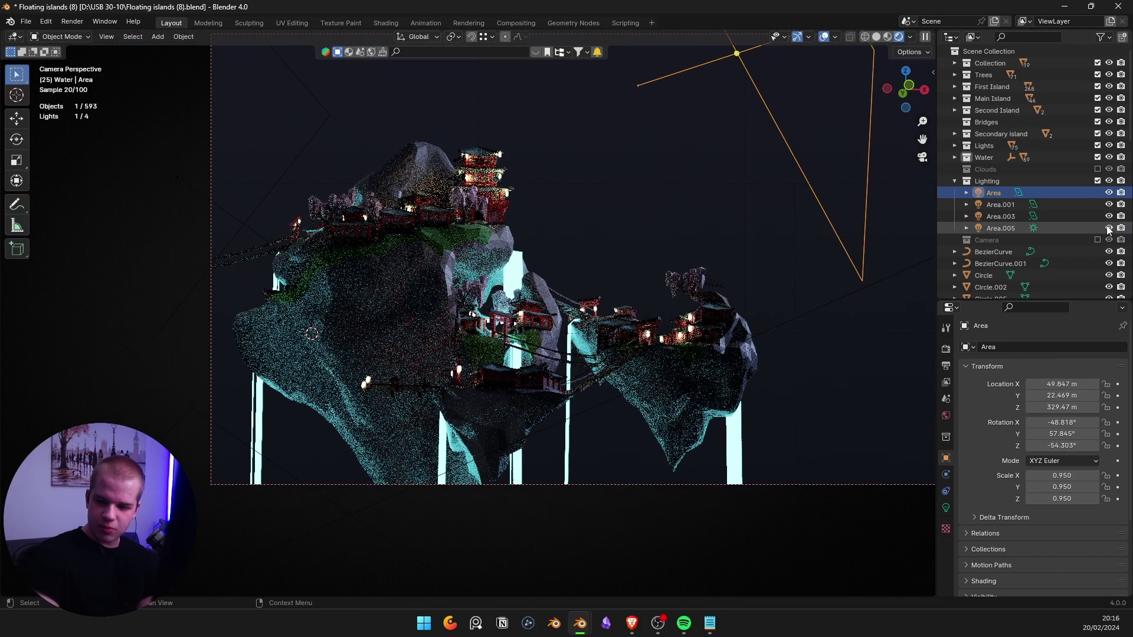
Hide all four lights in the Lighting collection, and show only the Area light again.
{"action": "left_click_drag", "start_coordinate": [1109, 228], "coordinate": [1110, 194]}
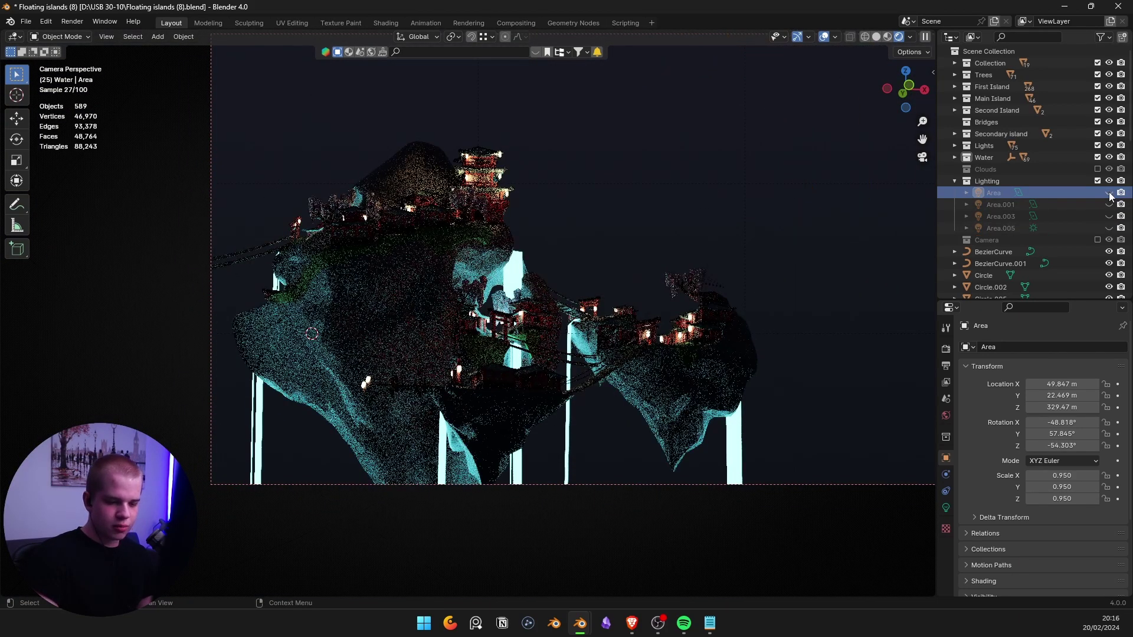
{"action": "left_click", "coordinate": [1110, 195]}
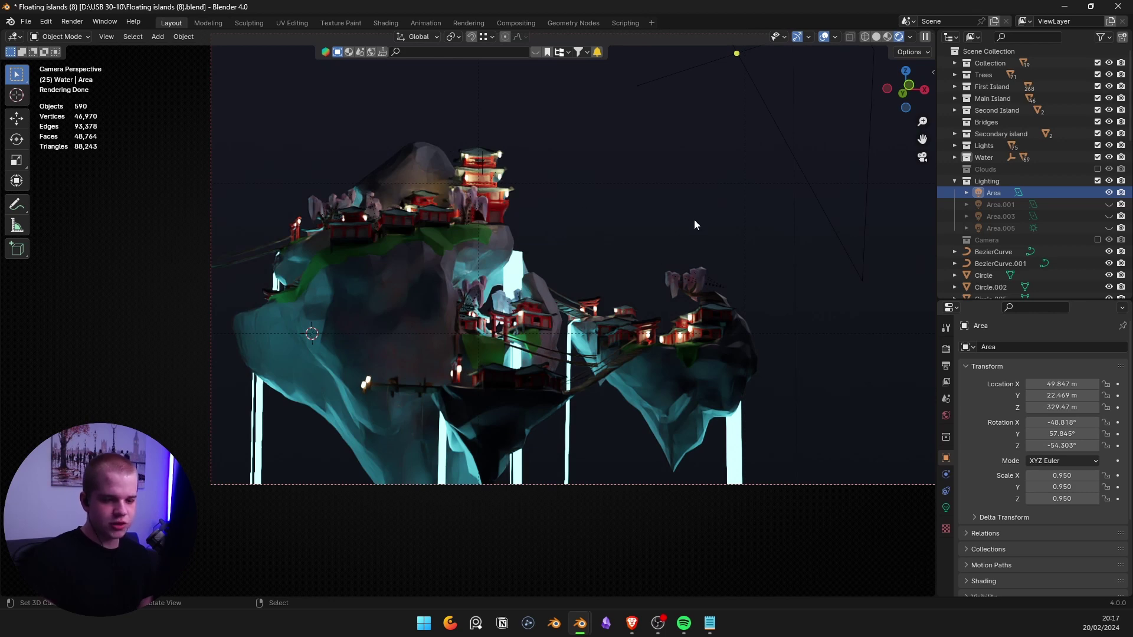
{"action": "scroll", "coordinate": [650, 224], "scroll_direction": "up", "scroll_amount": 1}
Show and select the Area.001 light, and compare the islands with it hidden and shown.
{"action": "left_click", "coordinate": [1109, 204]}
{"action": "left_click", "coordinate": [989, 204]}
{"action": "scroll", "coordinate": [635, 223], "scroll_direction": "down", "scroll_amount": 4}
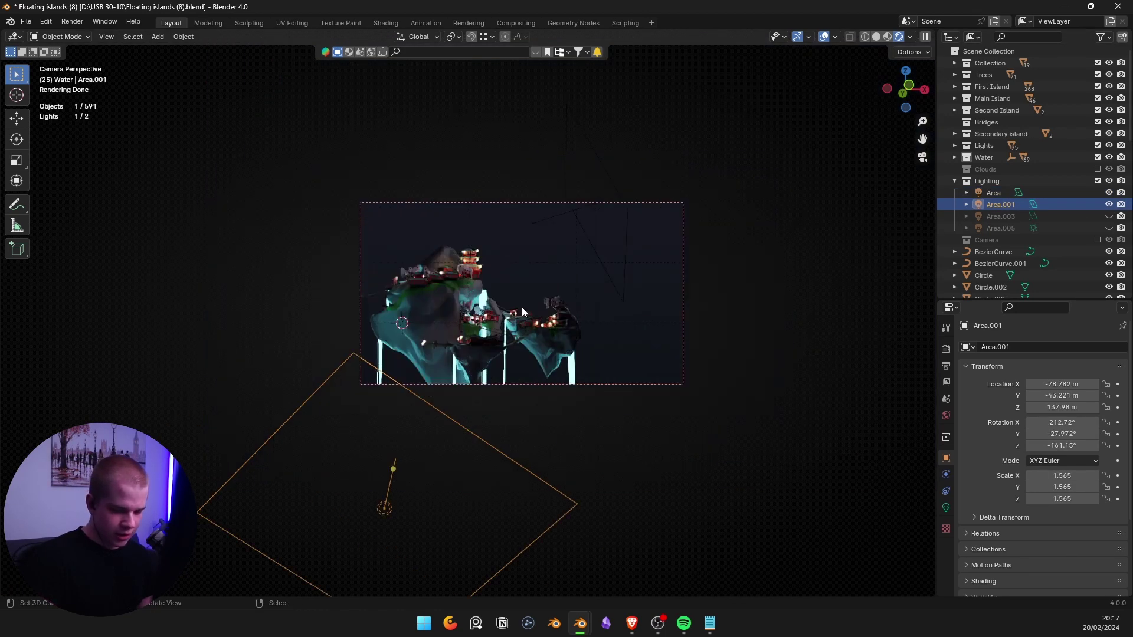
{"action": "left_click", "coordinate": [1109, 205]}
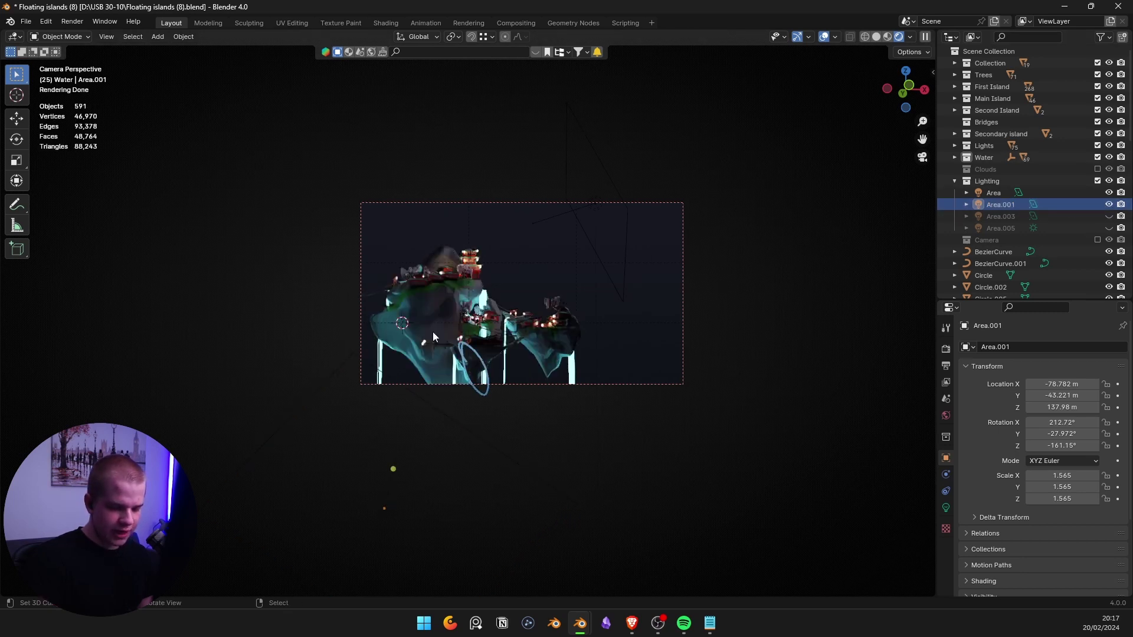
{"action": "left_click", "coordinate": [1108, 205]}
{"action": "key", "text": "ctrl+z"}
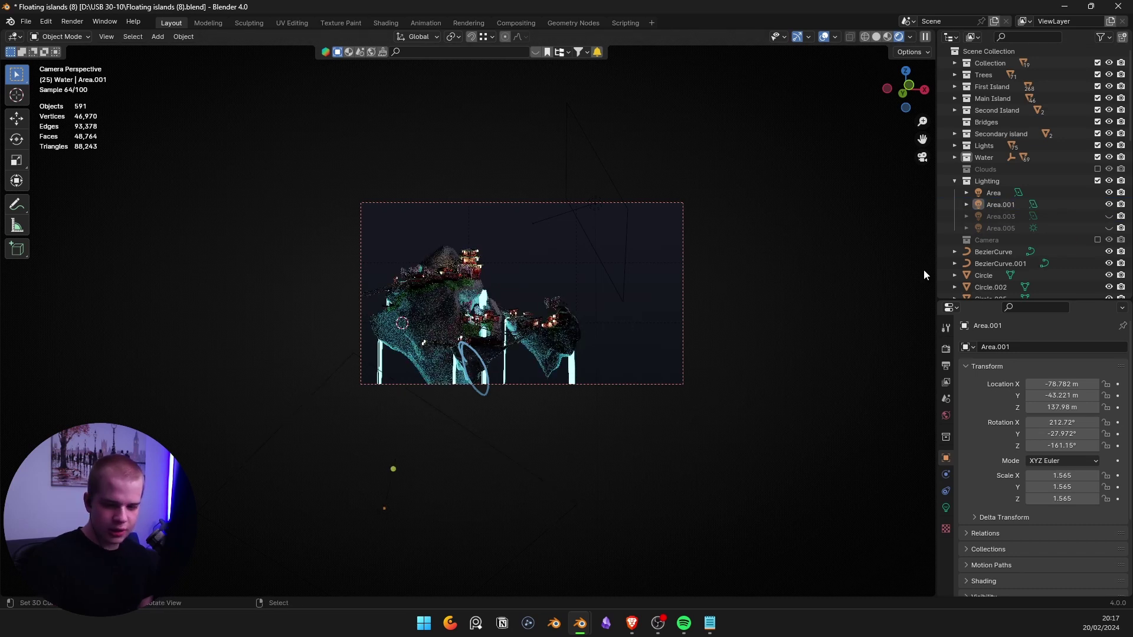
Circle the lower central island's underside to examine Area.001's effect, and undo the annotation strokes.
{"action": "middle_click_drag", "start_coordinate": [557, 306], "coordinate": [572, 263], "text": "shift"}
{"action": "scroll", "coordinate": [571, 266], "scroll_direction": "up", "scroll_amount": 3}
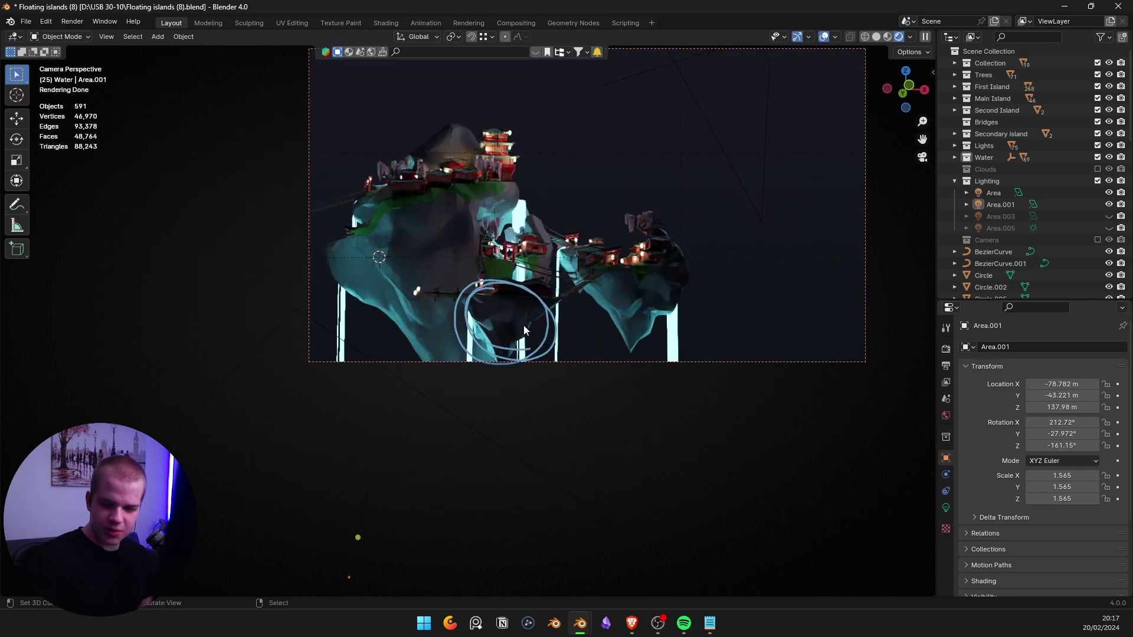
{"action": "key", "text": "ctrl+z"}
{"action": "mouse_move", "coordinate": [379, 254]}
{"action": "left_mouse_down"}
{"action": "mouse_move", "coordinate": [427, 321]}
{"action": "mouse_move", "coordinate": [389, 278]}
{"action": "left_mouse_up"}
{"action": "key", "text": "ctrl+z"}
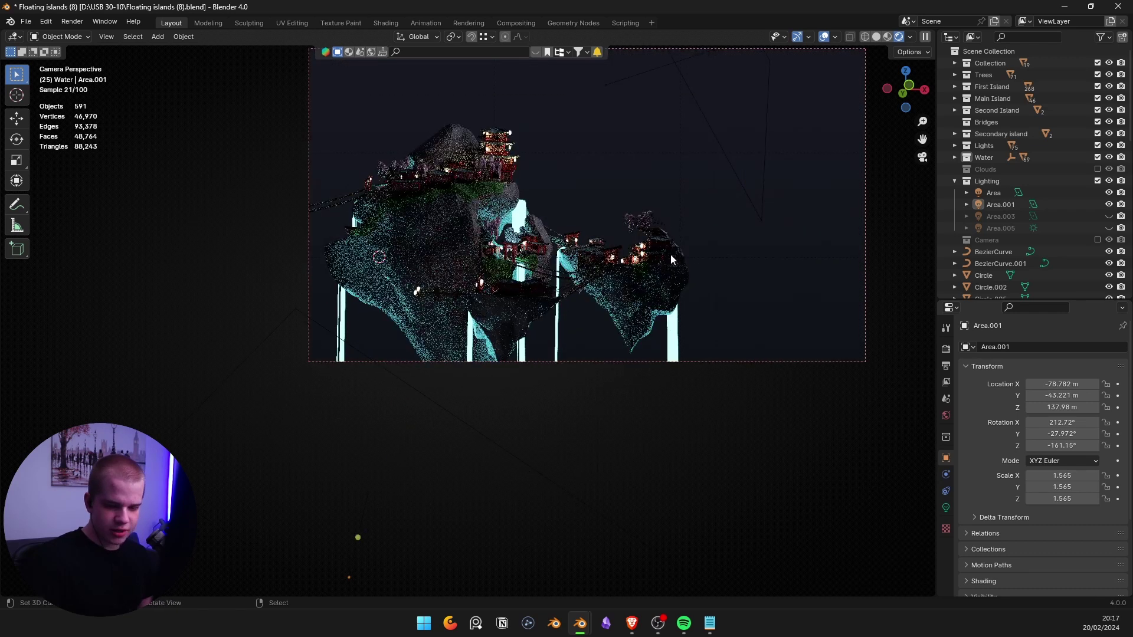
Show and select the Area.003 light, examine its placement, and compare the render with it hidden and shown.
{"action": "left_click", "coordinate": [1110, 216]}
{"action": "left_click", "coordinate": [1024, 220]}
{"action": "scroll", "coordinate": [822, 223], "scroll_direction": "down", "scroll_amount": 4}
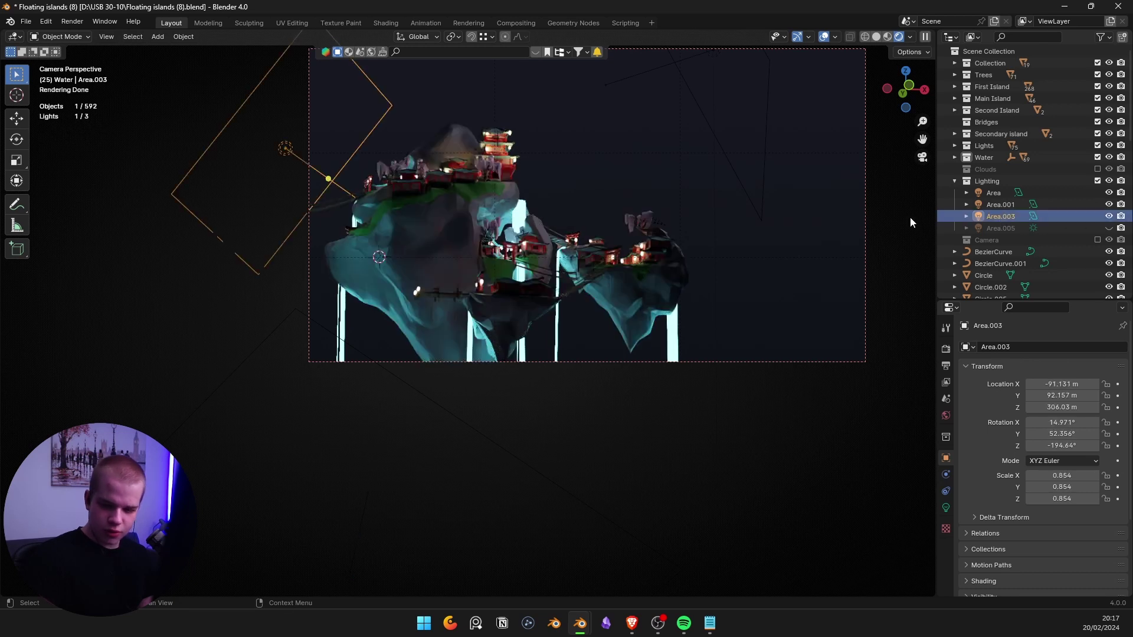
{"action": "scroll", "coordinate": [374, 207], "scroll_direction": "up", "scroll_amount": 2}
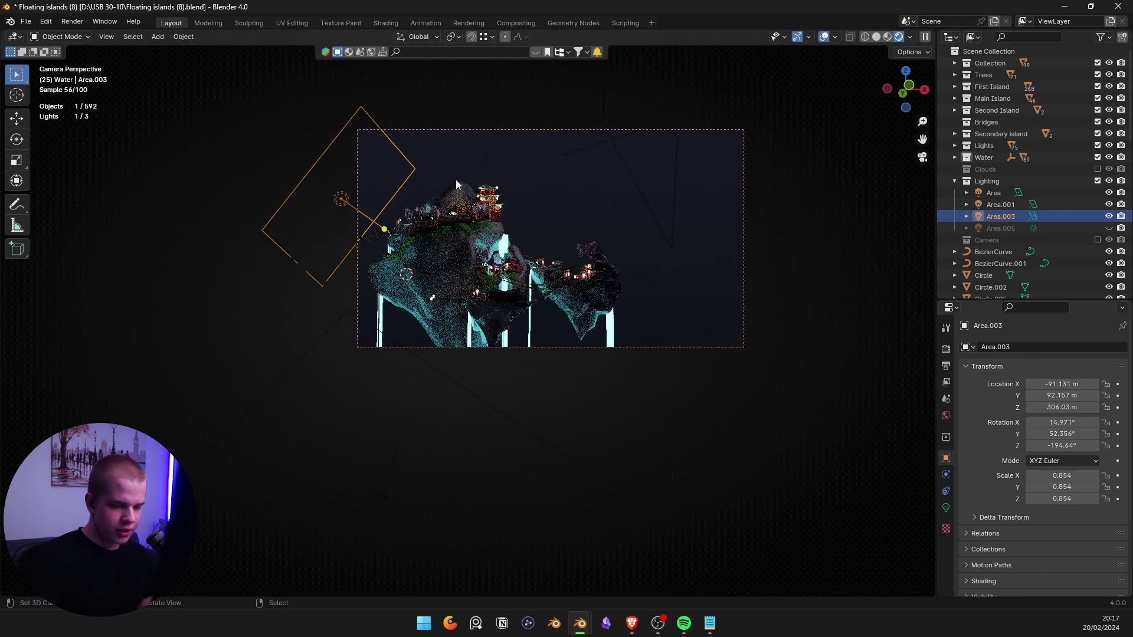
{"action": "left_click_drag", "start_coordinate": [456, 185], "coordinate": [419, 206]}
{"action": "key", "text": "ctrl+z"}
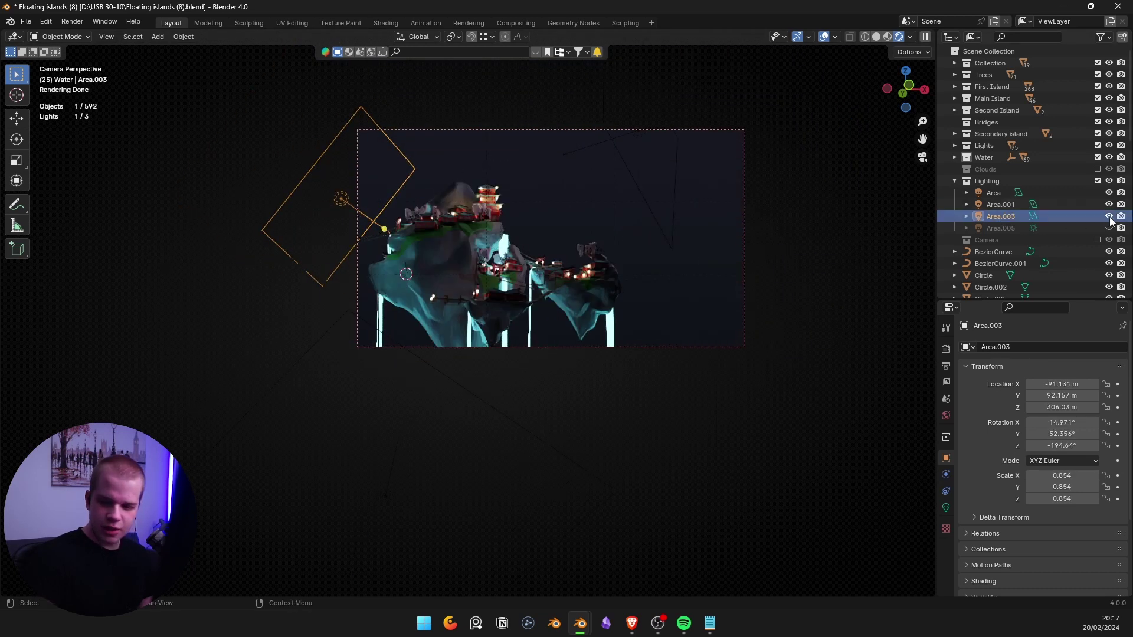
{"action": "left_click", "coordinate": [1109, 216]}
{"action": "left_click", "coordinate": [1109, 216]}
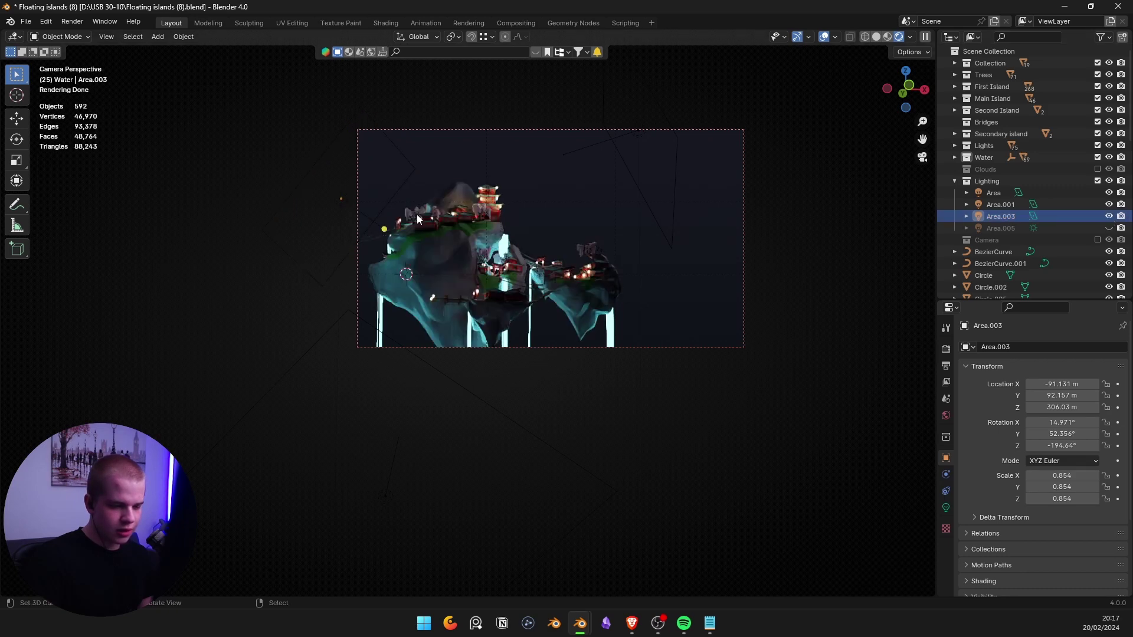
Circle the slope of the main island's peak and compare its shading with the Area.003 light shown and hidden.
{"action": "scroll", "coordinate": [444, 179], "scroll_direction": "up", "scroll_amount": 3}
{"action": "middle_click_drag", "start_coordinate": [444, 179], "coordinate": [467, 311], "text": "shift"}
{"action": "left_click_drag", "start_coordinate": [446, 190], "coordinate": [401, 206]}
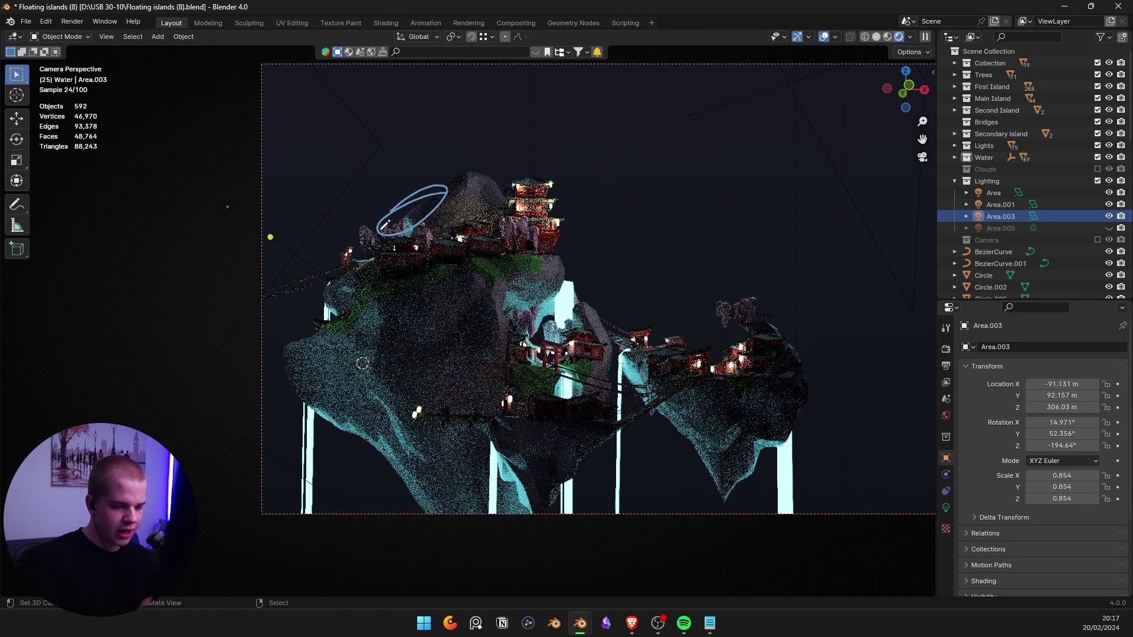
{"action": "key", "text": "ctrl+z"}
{"action": "key", "text": "ctrl+z"}
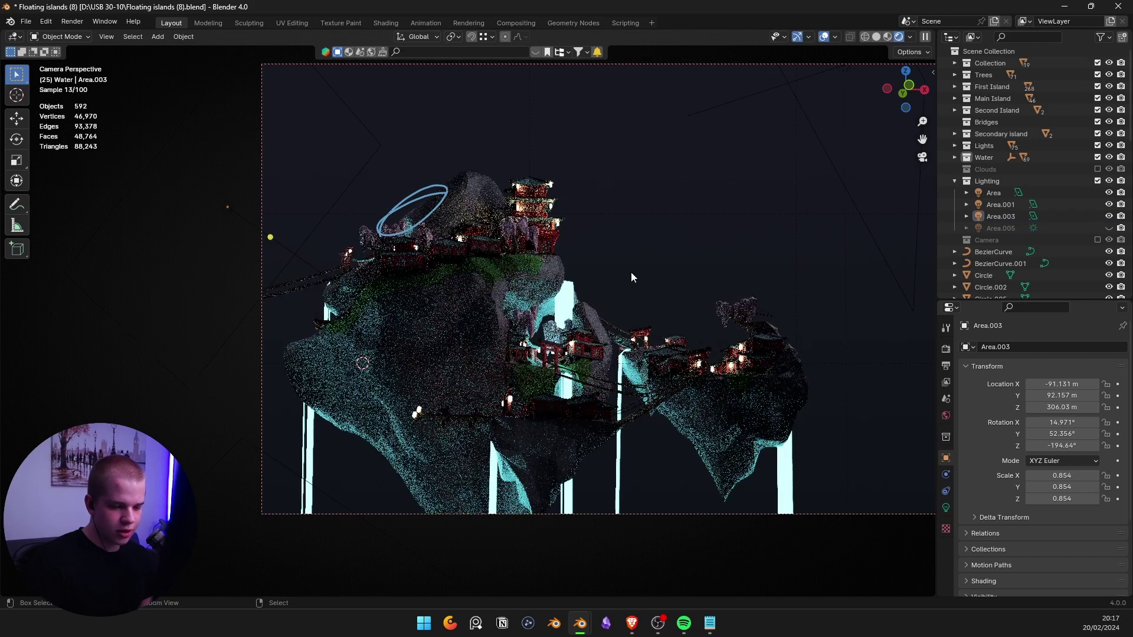
{"action": "left_click", "coordinate": [1109, 217]}
{"action": "left_click", "coordinate": [1109, 217]}
{"action": "left_click", "coordinate": [1109, 217]}
Show and select the Area.005 sun light, examine its direction and light settings, and return to the camera view.
{"action": "left_click", "coordinate": [1109, 229]}
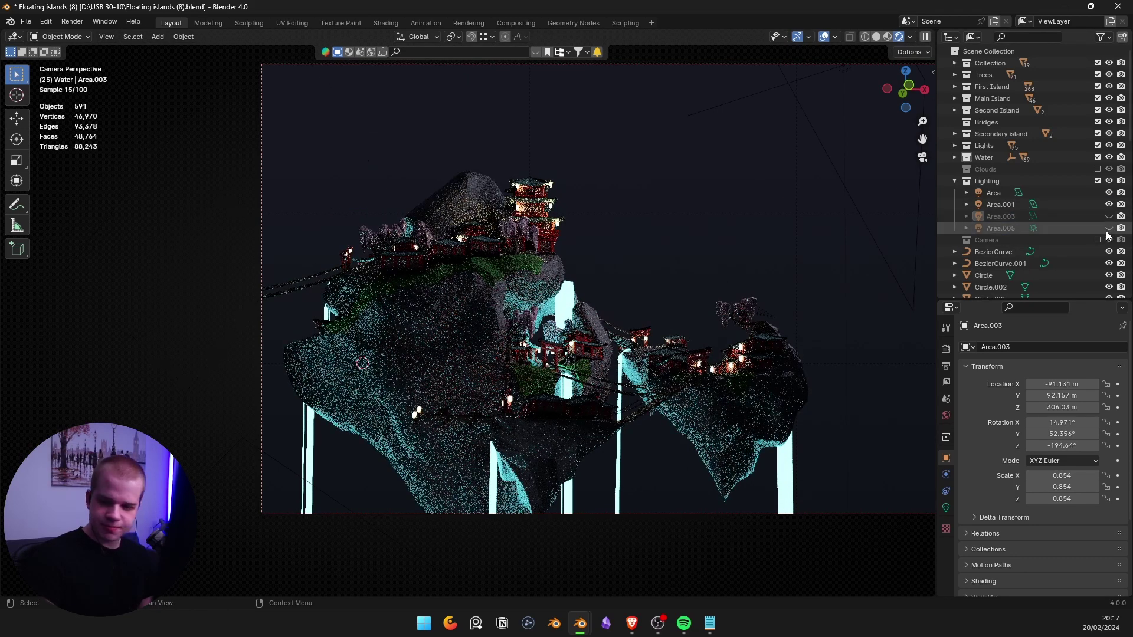
{"action": "left_click", "coordinate": [997, 229]}
{"action": "scroll", "coordinate": [698, 285], "scroll_direction": "down", "scroll_amount": 4}
{"action": "middle_click_drag", "start_coordinate": [698, 285], "coordinate": [785, 292]}
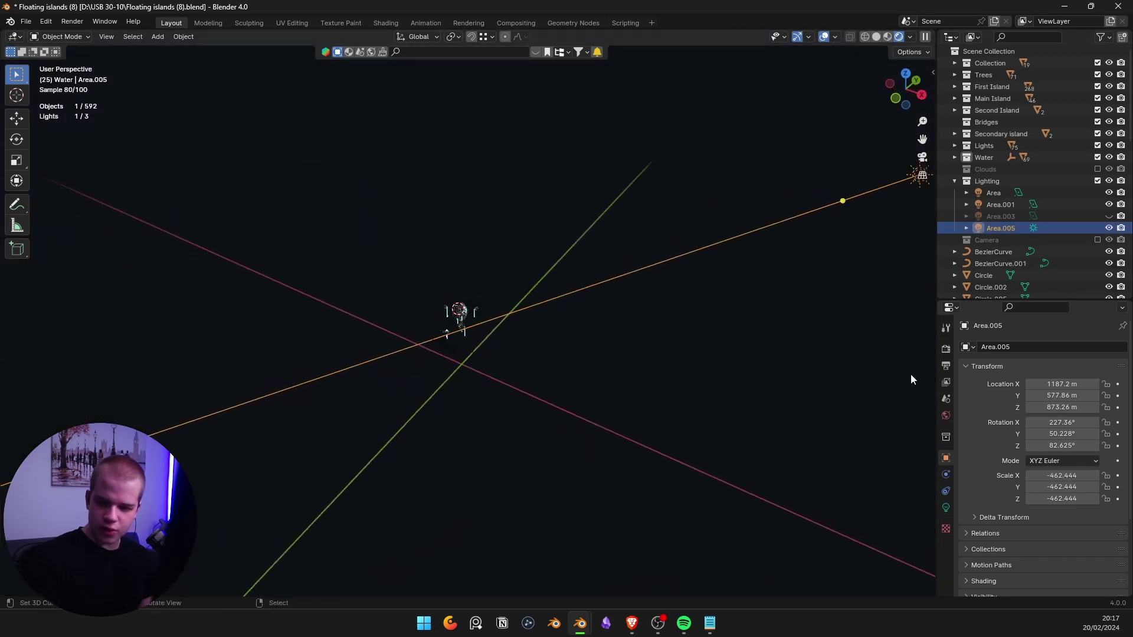
{"action": "left_click", "coordinate": [946, 507]}
{"action": "key", "text": "KP_0"}
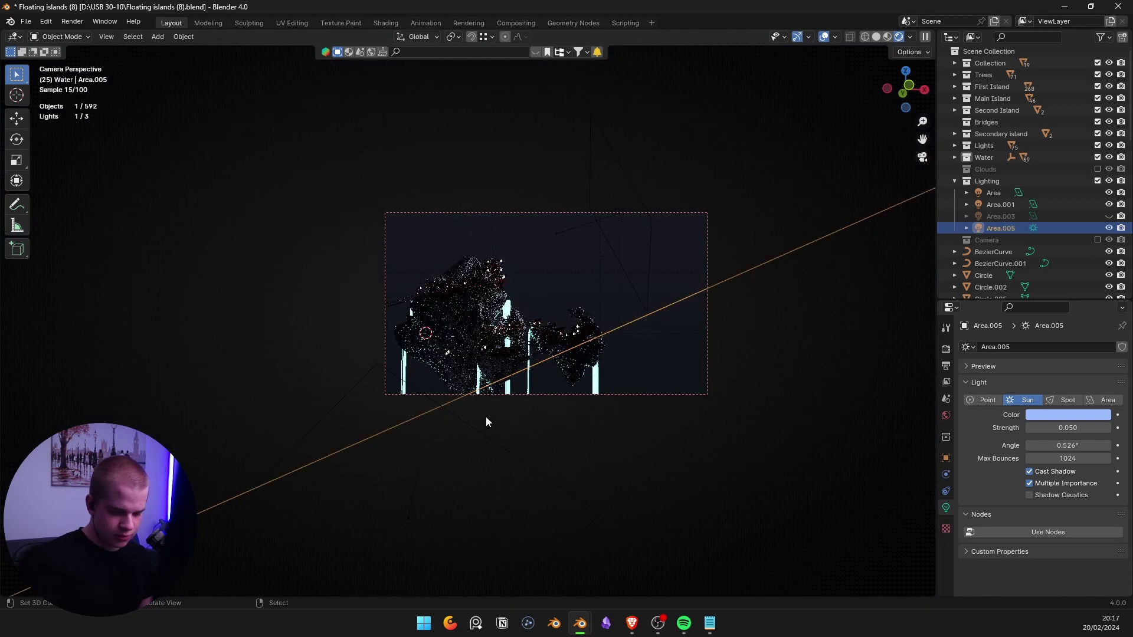
{"action": "scroll", "coordinate": [570, 282], "scroll_direction": "up", "scroll_amount": 5}
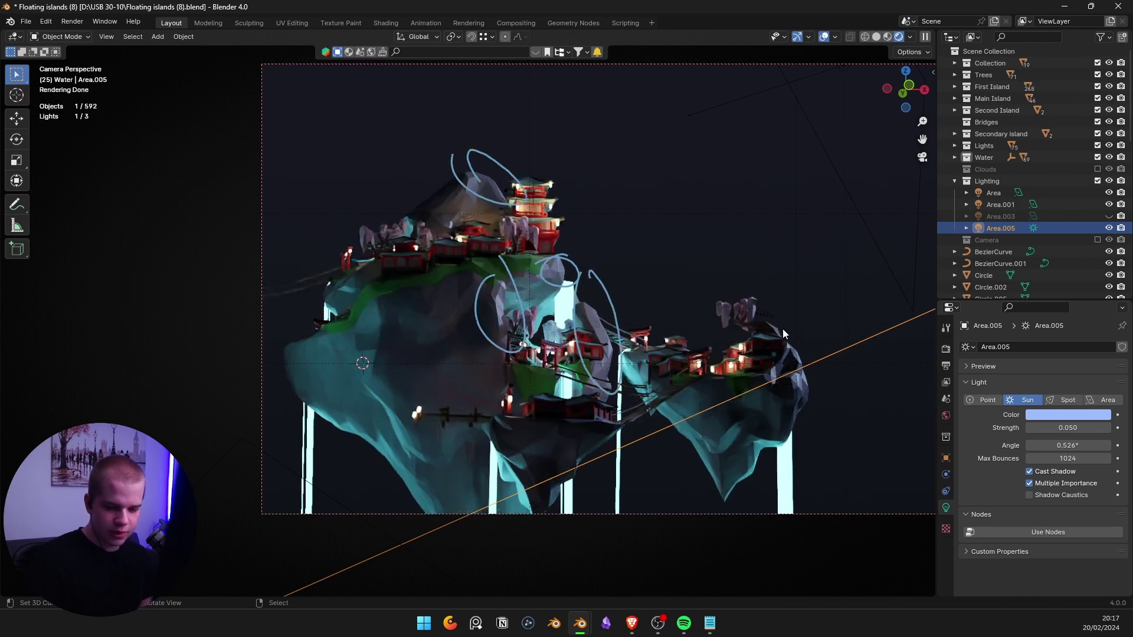
Compare the annotated rock edges with the Area.005 sun light hidden and shown.
{"action": "key", "text": "h"}
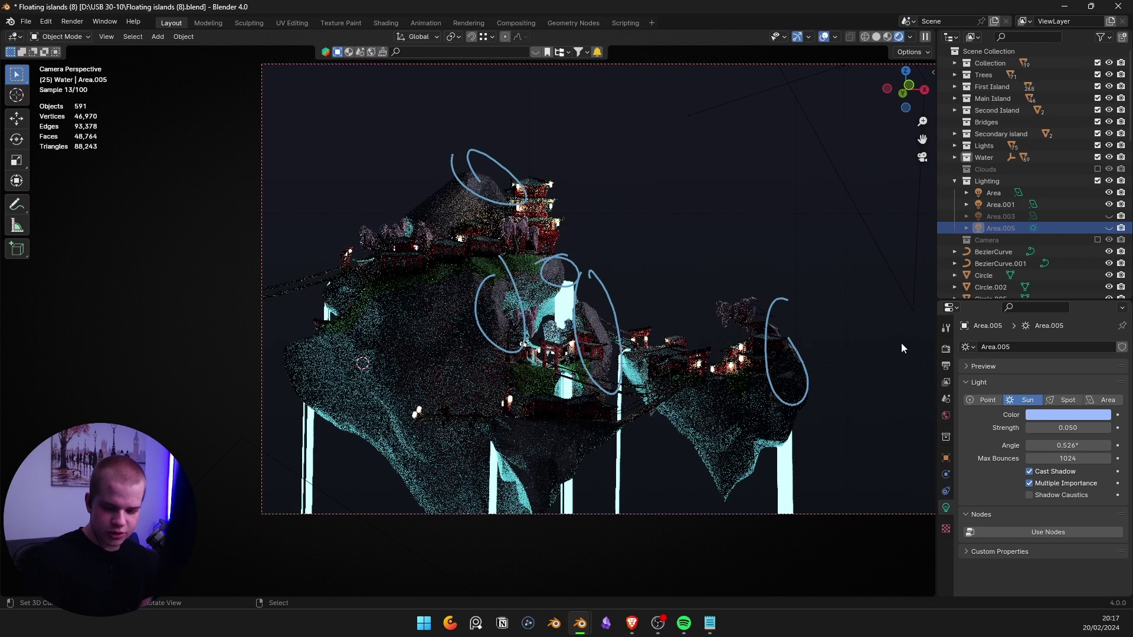
{"action": "key", "text": "ctrl+z"}
{"action": "middle_click_drag", "start_coordinate": [875, 338], "coordinate": [752, 324], "text": "shift"}
{"action": "right_click", "coordinate": [735, 289]}
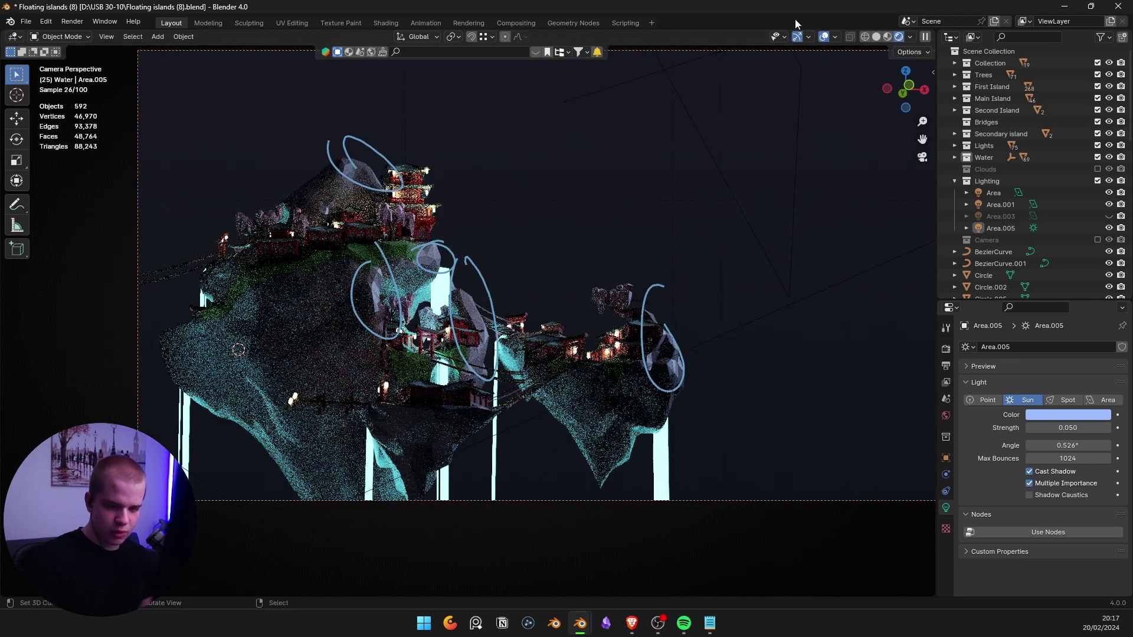
Examine the render without overlays, show the Area.003 light again, and restore the overlays.
{"action": "scroll", "coordinate": [610, 297], "scroll_direction": "down", "scroll_amount": 3}
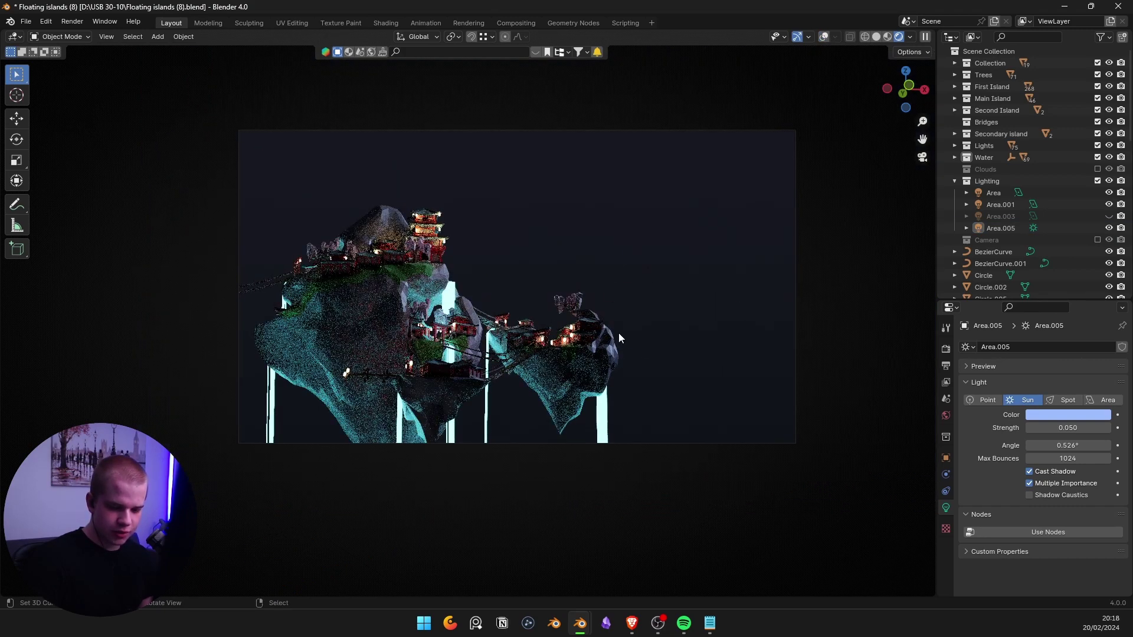
{"action": "scroll", "coordinate": [594, 335], "scroll_direction": "up", "scroll_amount": 2}
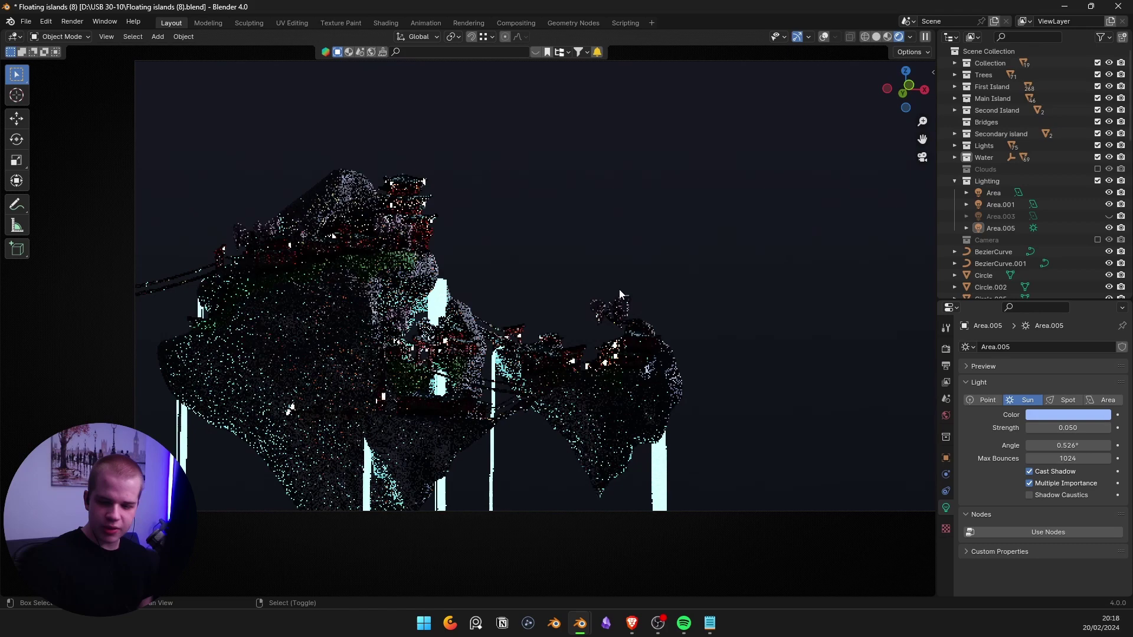
{"action": "left_click", "coordinate": [1109, 216]}
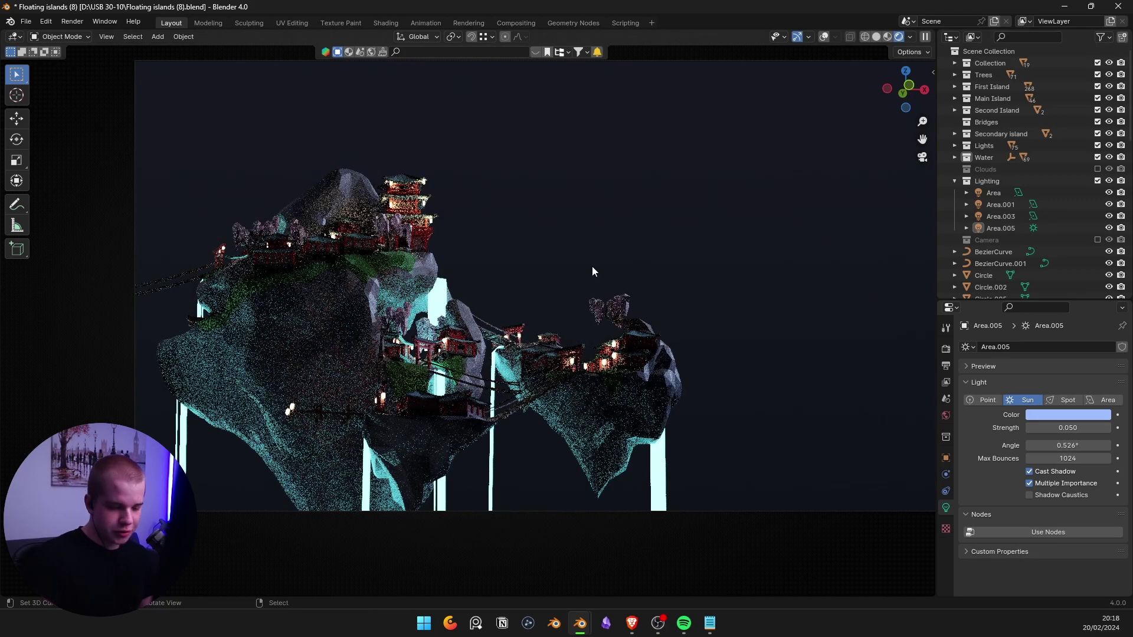
{"action": "scroll", "coordinate": [649, 236], "scroll_direction": "down", "scroll_amount": 2}
{"action": "left_click", "coordinate": [825, 37]}
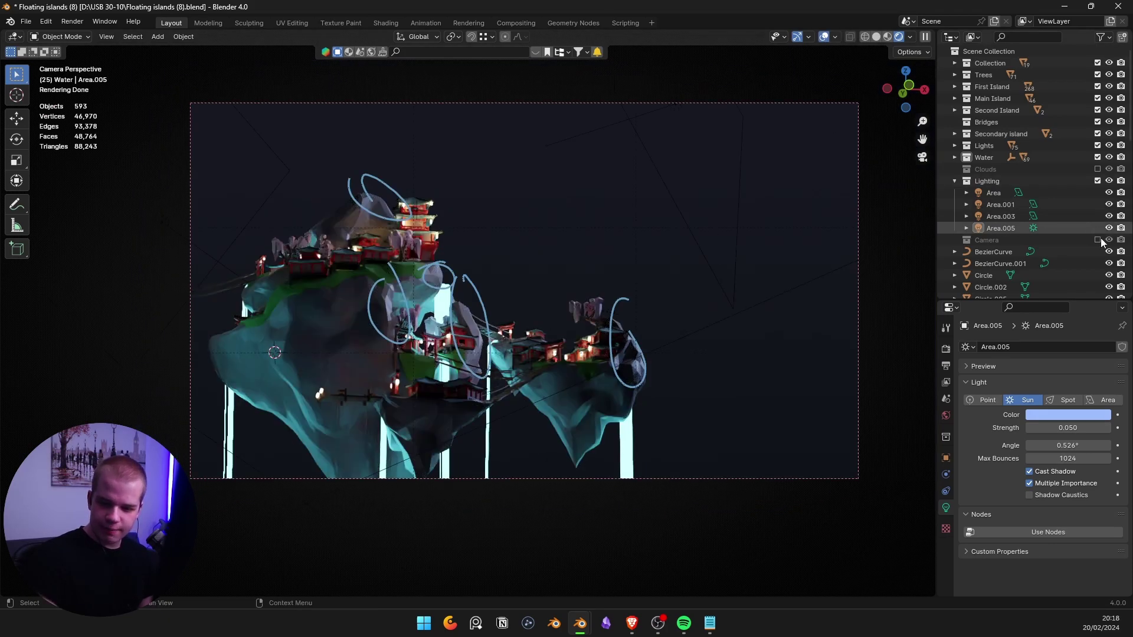
Enable the Clouds collection and examine the clouds around the islands without overlays, ending in the camera view.
{"action": "left_click", "coordinate": [1097, 240]}
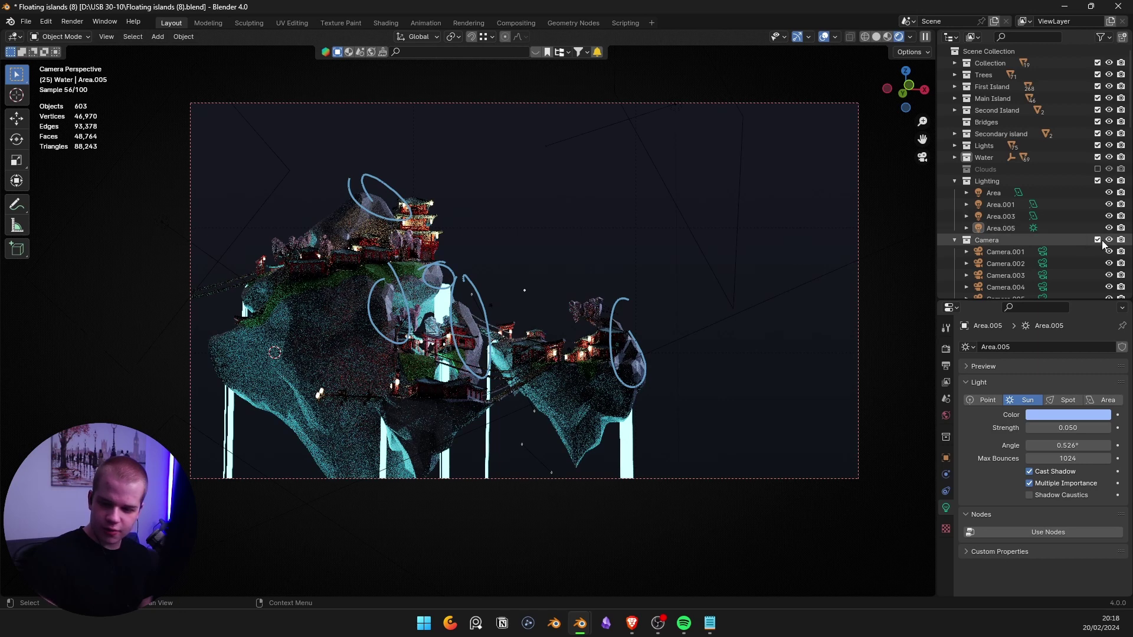
{"action": "left_click", "coordinate": [1098, 240]}
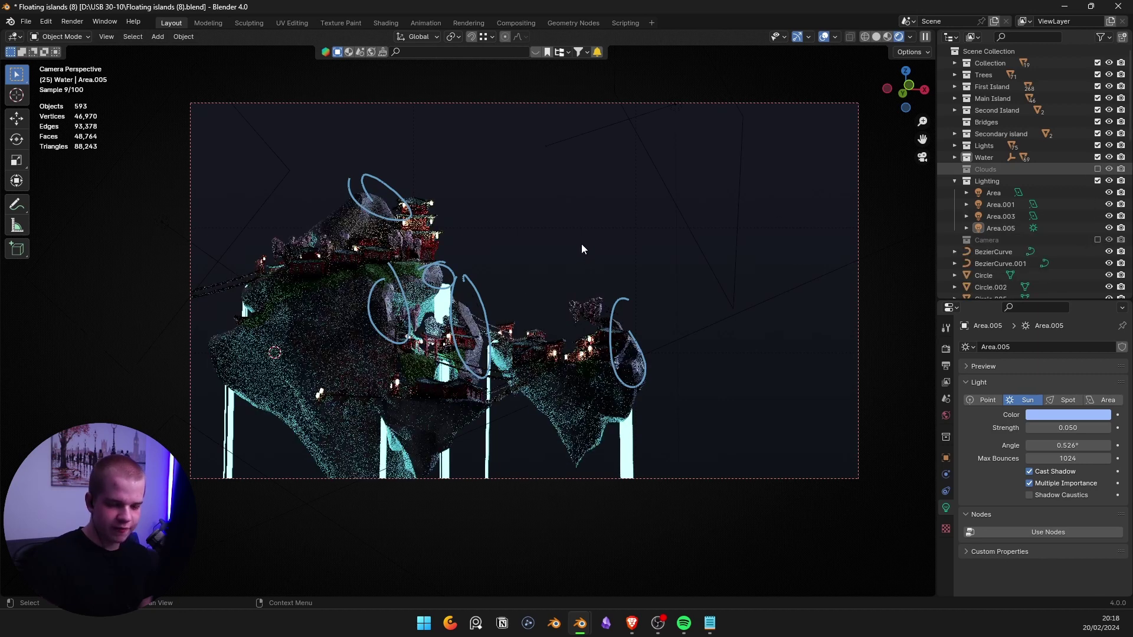
{"action": "key", "text": "ctrl+z"}
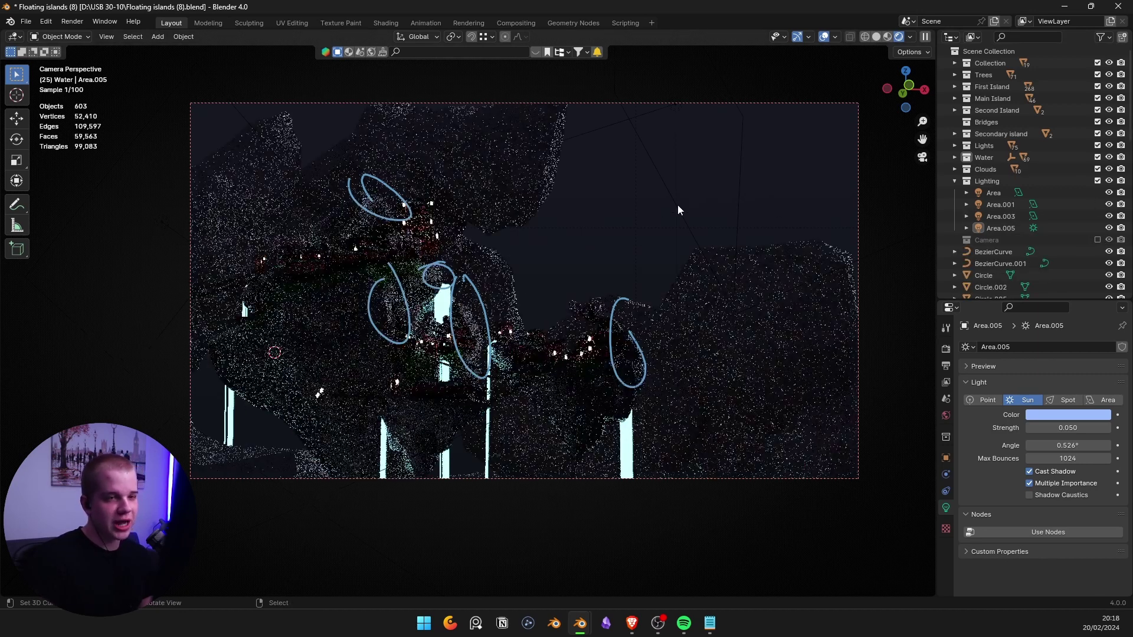
{"action": "left_click", "coordinate": [824, 36]}
{"action": "key", "text": "KP_0"}
{"action": "middle_click_drag", "start_coordinate": [583, 268], "coordinate": [423, 398]}
{"action": "key", "text": "KP_0"}
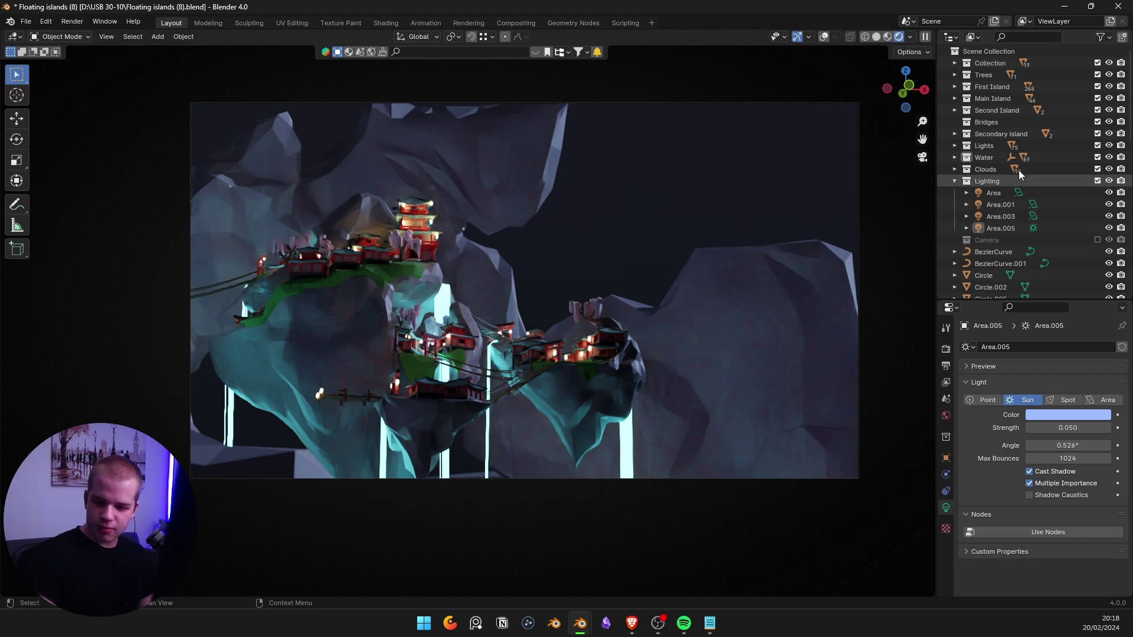
Enable the Camera collection and switch the view to Camera.001.
{"action": "left_click", "coordinate": [1098, 239]}
{"action": "scroll", "coordinate": [1022, 236], "scroll_direction": "down", "scroll_amount": 2}
{"action": "left_click", "coordinate": [1044, 229]}
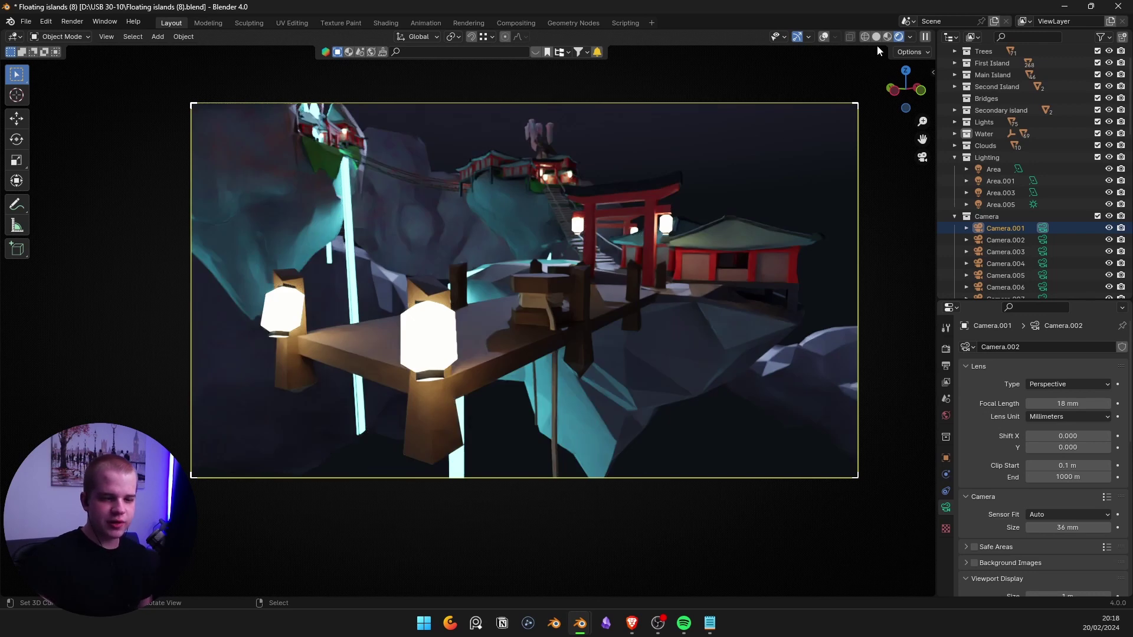
Switch the viewport to solid shading with overlays shown, and mark rule-of-thirds lines and the foreground lantern.
{"action": "key", "text": "z"}
{"action": "left_click", "coordinate": [876, 147]}
{"action": "left_click", "coordinate": [840, 37]}
{"action": "left_click", "coordinate": [928, 37]}
{"action": "left_click", "coordinate": [928, 37]}
{"action": "key", "text": "g"}
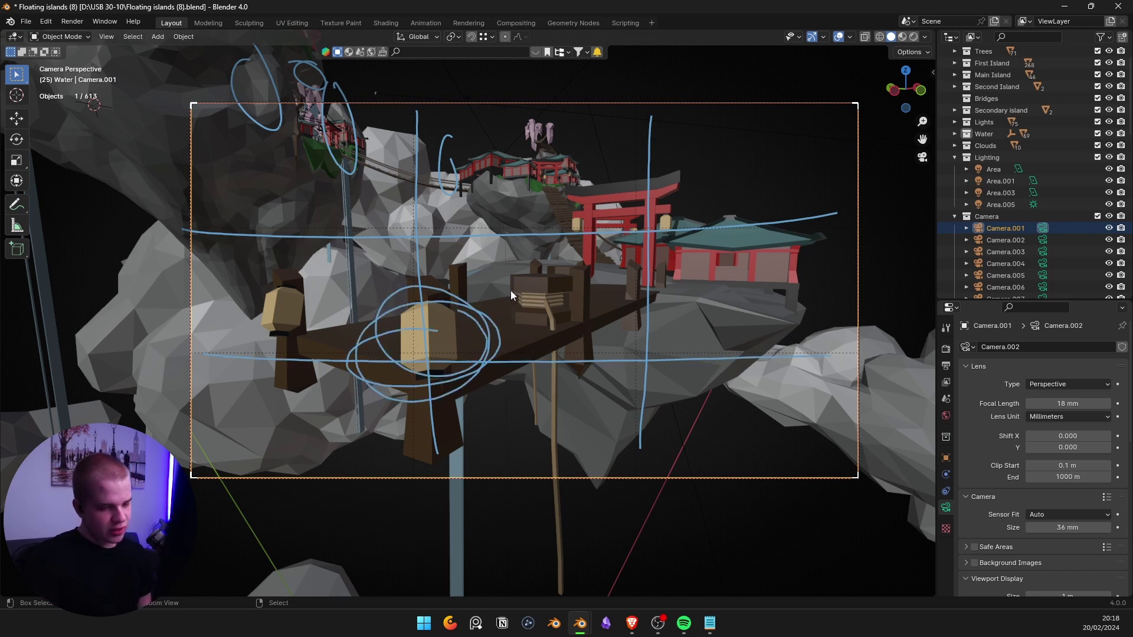
Try to remove the composition annotations by undoing recent changes, and redo the undone camera and cloud changes.
{"action": "key", "text": "ctrl+z"}
{"action": "key", "text": "ctrl+z"}
{"action": "key", "text": "ctrl+z"}
{"action": "key", "text": "ctrl+z"}
{"action": "key", "text": "ctrl+z"}
{"action": "key", "text": "ctrl+z"}
{"action": "key", "text": "ctrl+z"}
{"action": "key", "text": "ctrl+z"}
{"action": "key", "text": "ctrl+z"}
{"action": "key", "text": "ctrl+z"}
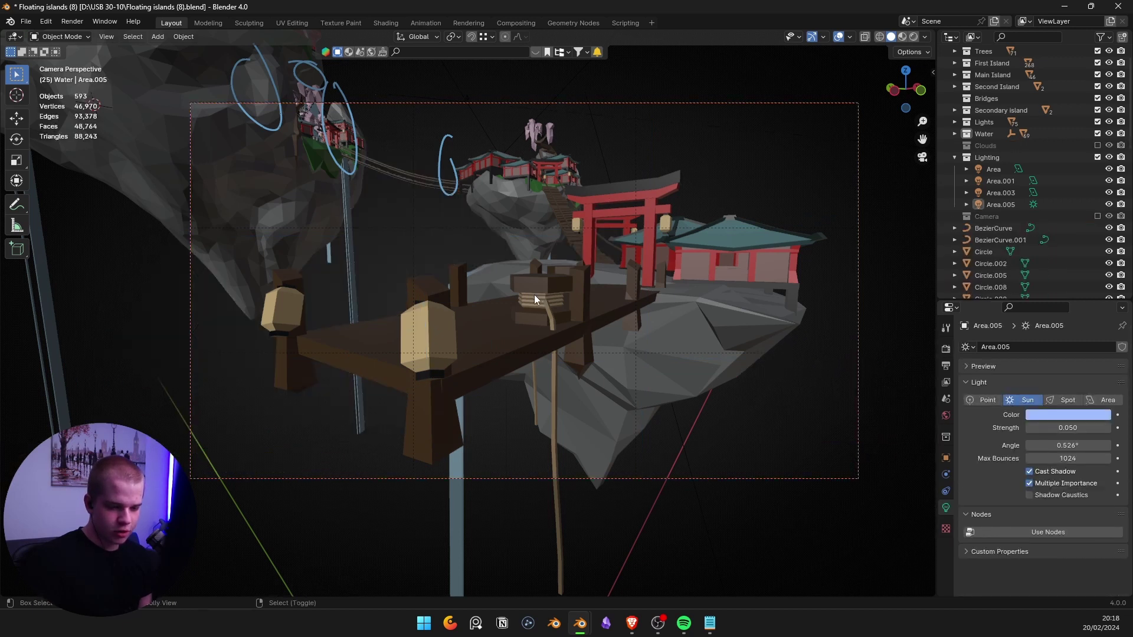
{"action": "key", "text": "ctrl+shift+z"}
{"action": "key", "text": "ctrl+shift+z"}
{"action": "key", "text": "ctrl+shift+z"}
{"action": "key", "text": "ctrl+shift+z"}
{"action": "key", "text": "ctrl+shift+z"}
{"action": "key", "text": "ctrl+shift+z"}
{"action": "key", "text": "ctrl+shift+z"}
{"action": "key", "text": "ctrl+shift+z"}
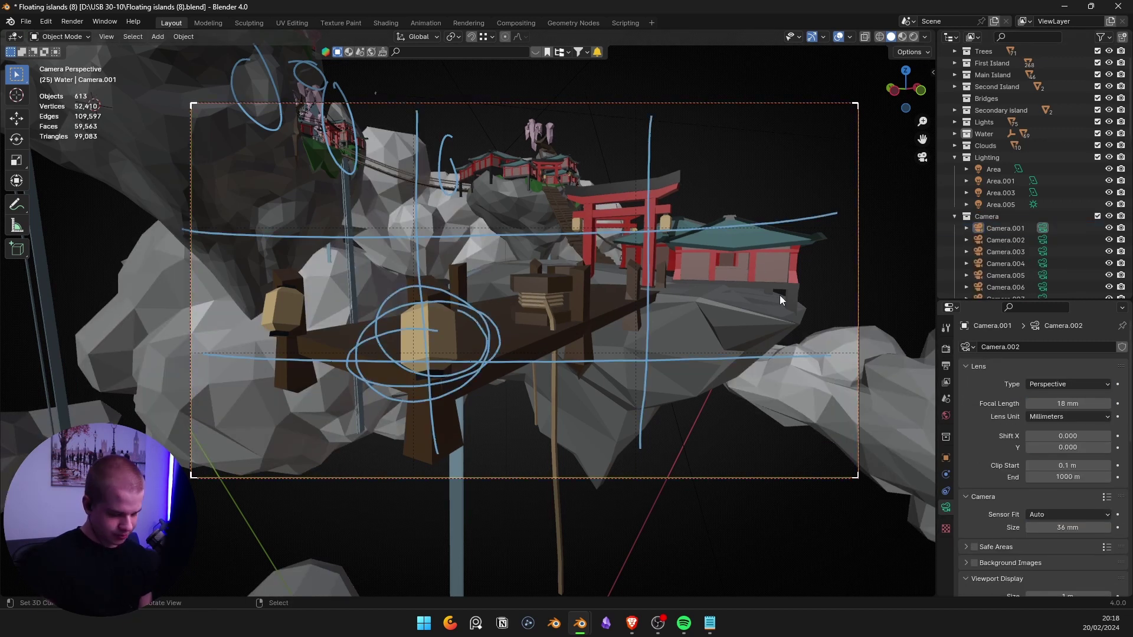
Clear the old annotations and sketch curved leading lines from the foreground lantern past the torii gate to the distant islands.
{"action": "key", "text": "n"}
{"action": "left_click", "coordinate": [909, 436]}
{"action": "key", "text": "n"}
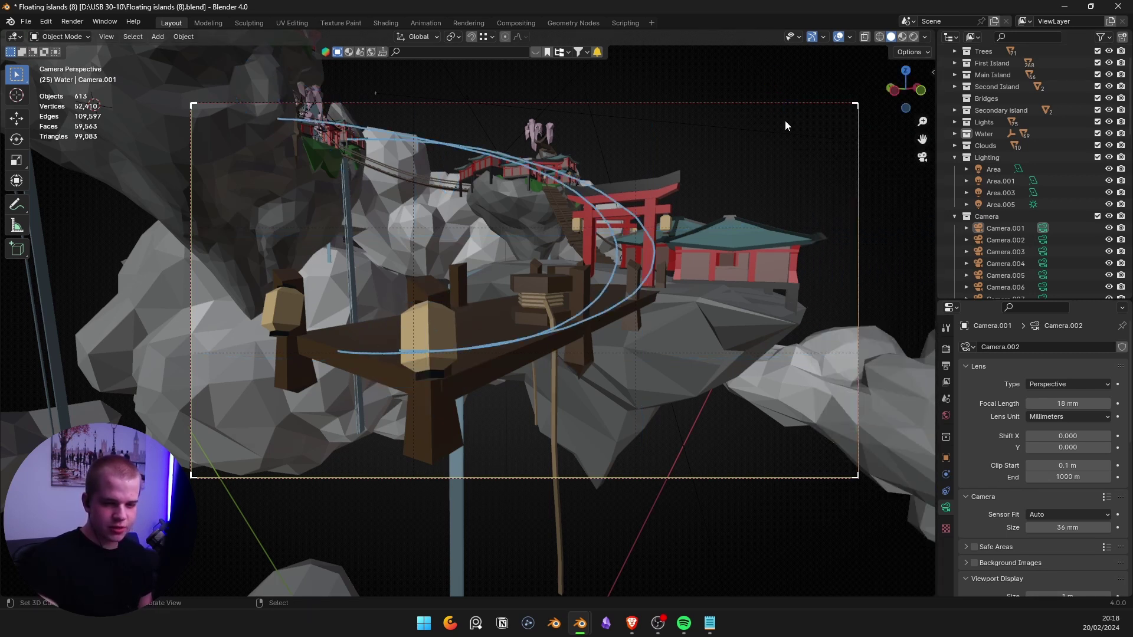
Switch to rendered shading, disable the Clouds collection to examine the lighting without overlays, and show the overlays again.
{"action": "key", "text": "z"}
{"action": "left_click", "coordinate": [774, 109]}
{"action": "left_click", "coordinate": [823, 37]}
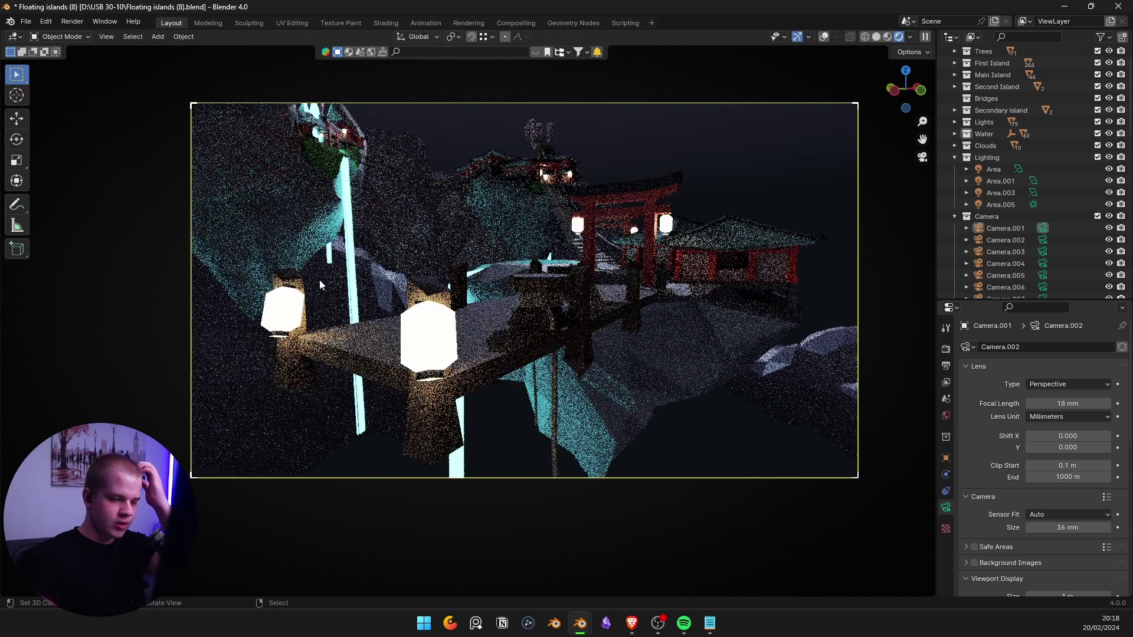
{"action": "left_click", "coordinate": [1097, 145]}
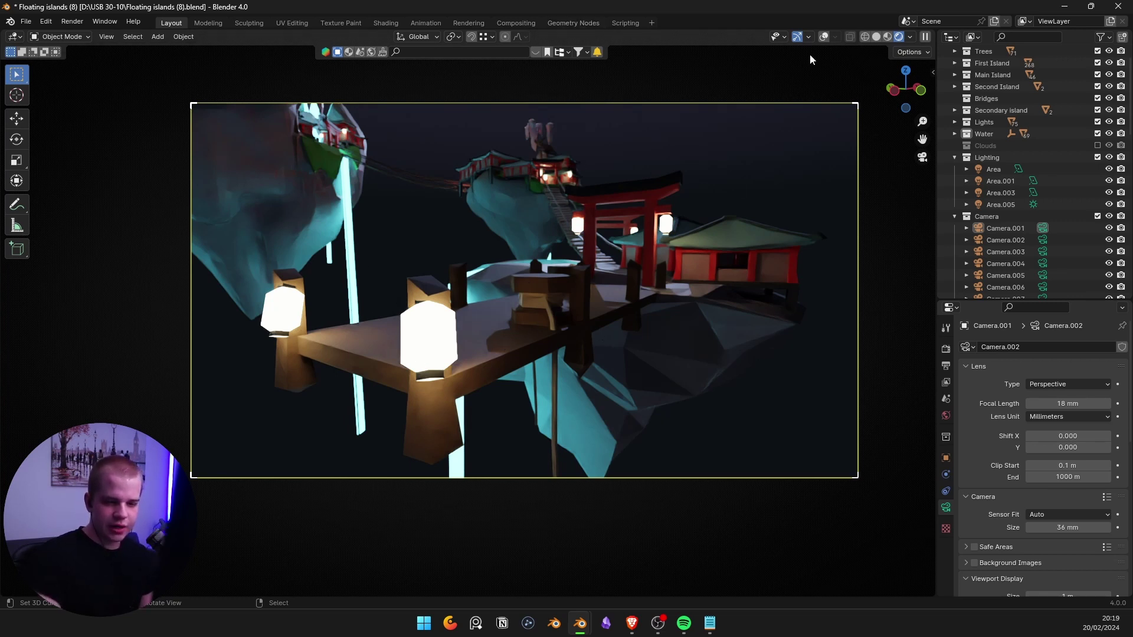
{"action": "left_click", "coordinate": [823, 37]}
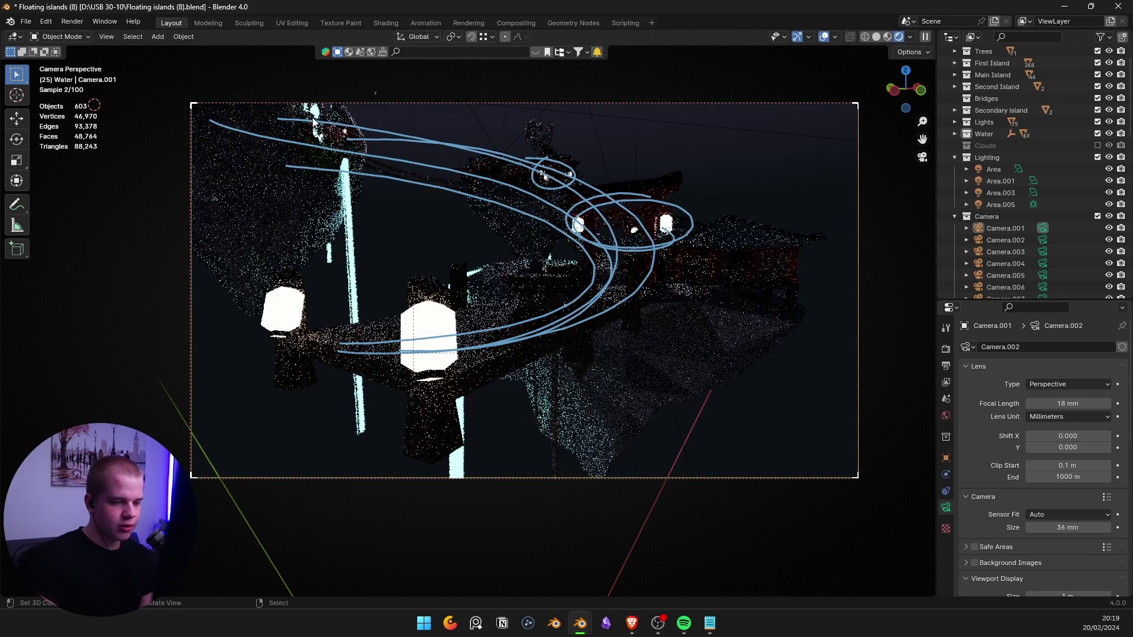
Examine the path in solid shading, flying from the dock through the torii gates and over the bridges toward the main island.
{"action": "key", "text": "z"}
{"action": "left_click", "coordinate": [557, 259]}
{"action": "middle_click_drag", "start_coordinate": [557, 260], "coordinate": [590, 293]}
{"action": "key", "text": "shift+grave"}
{"action": "key", "text": "s"}
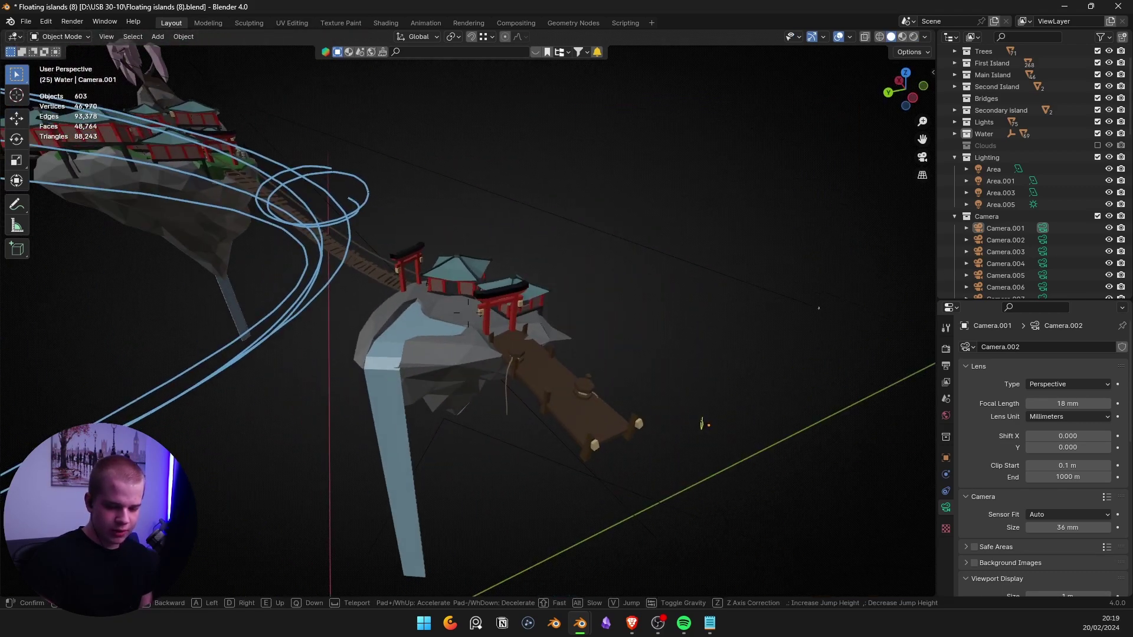
{"action": "key", "text": "w"}
{"action": "key", "text": "d"}
{"action": "key", "text": "w"}
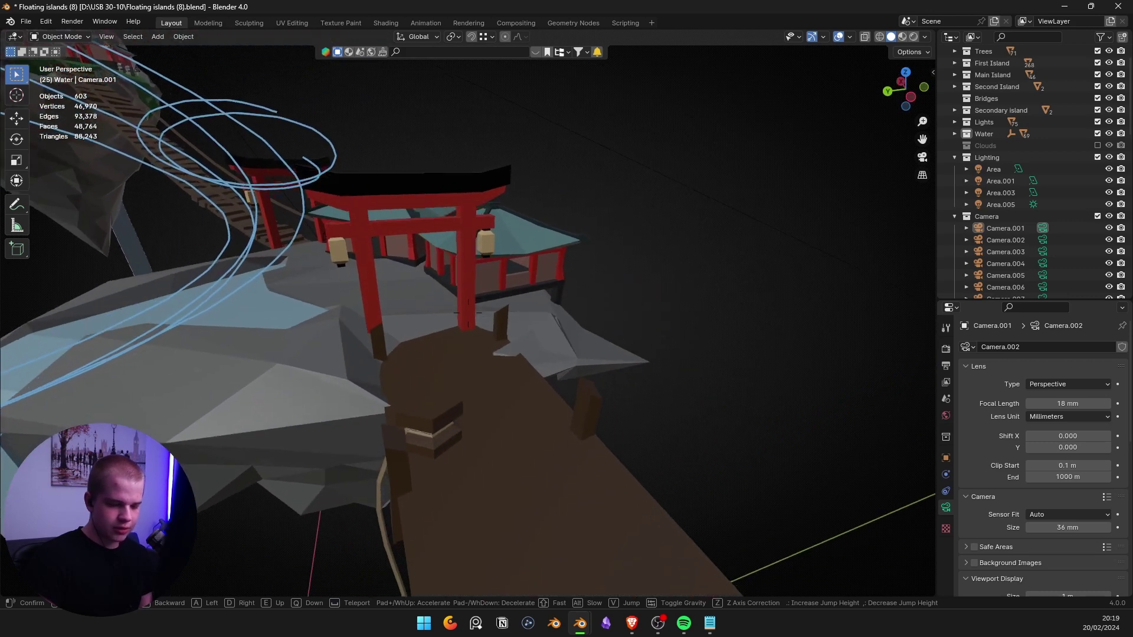
{"action": "key", "text": "w"}
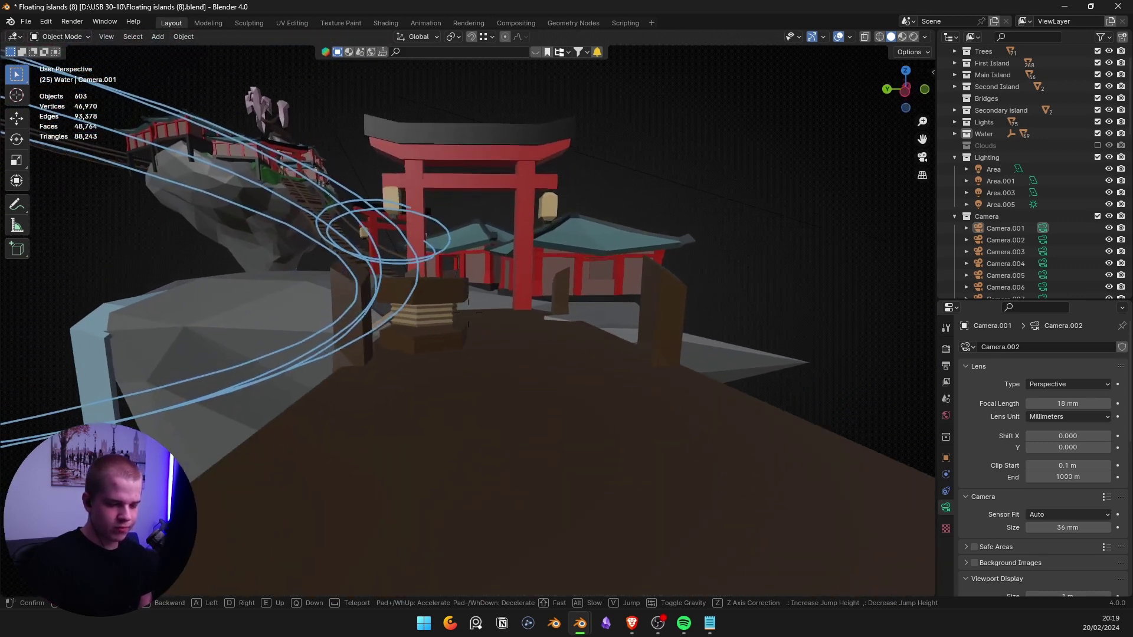
{"action": "key", "text": "w"}
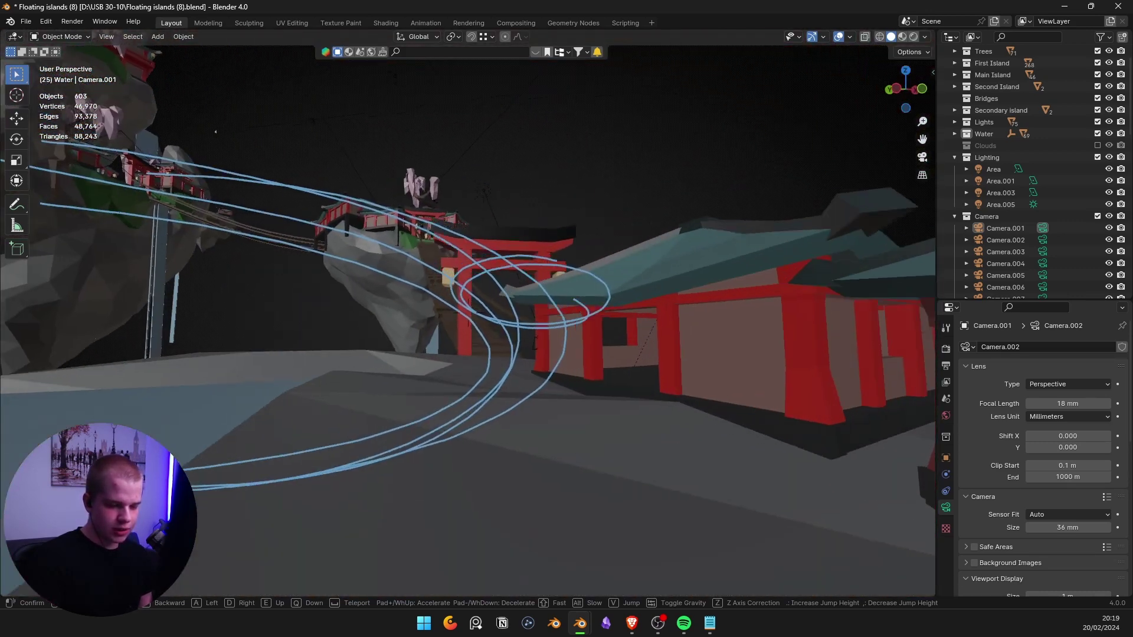
{"action": "key", "text": "w"}
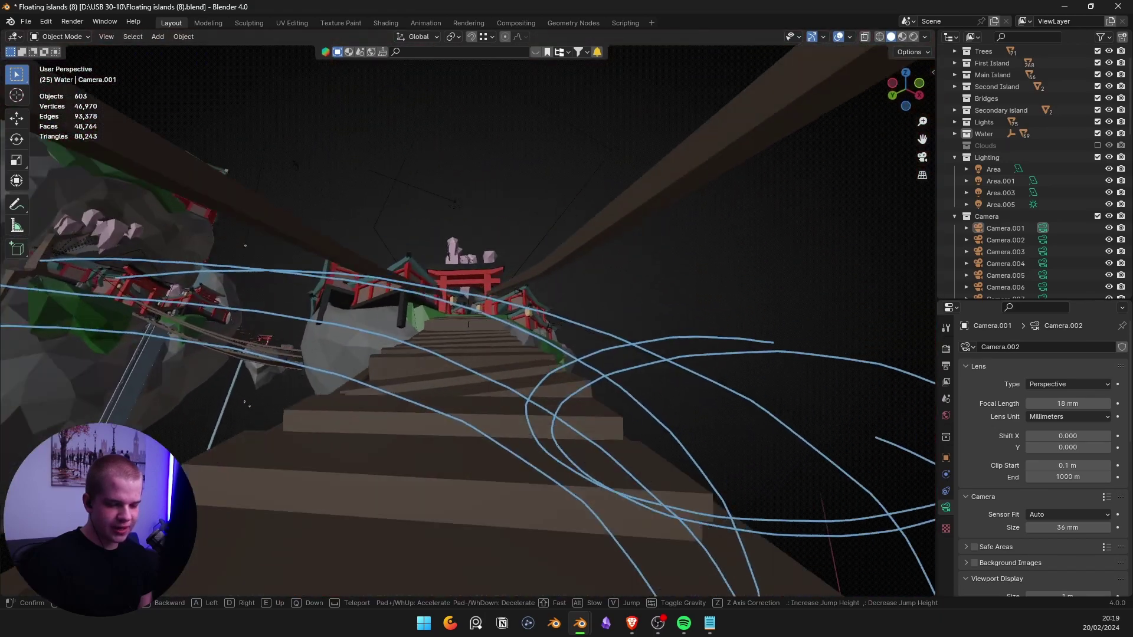
{"action": "key", "text": "w"}
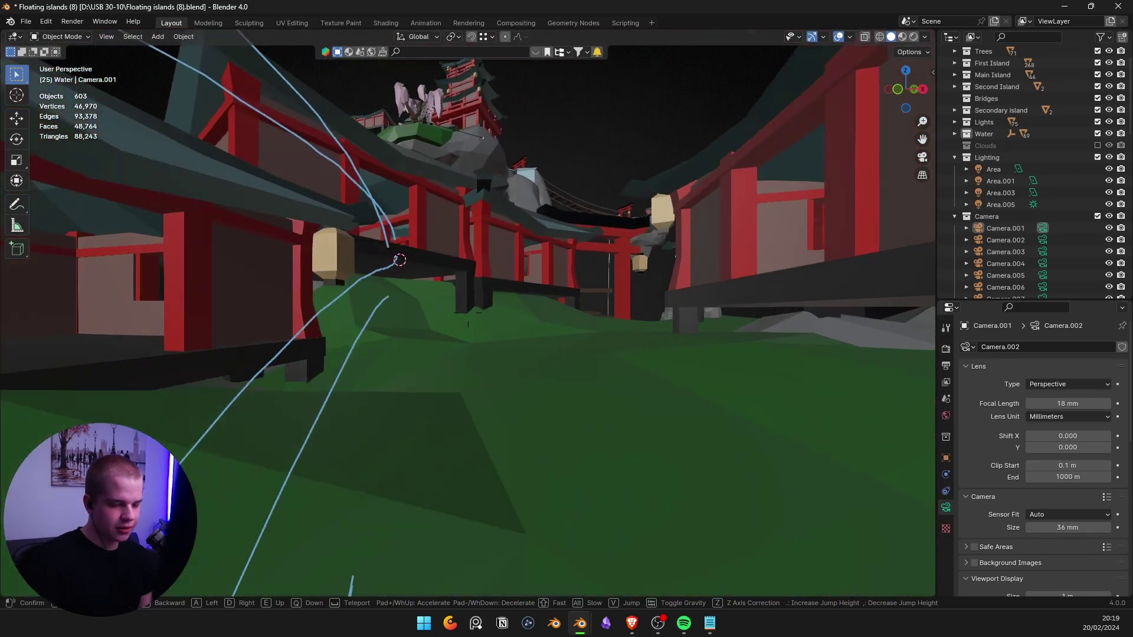
{"action": "key", "text": "w"}
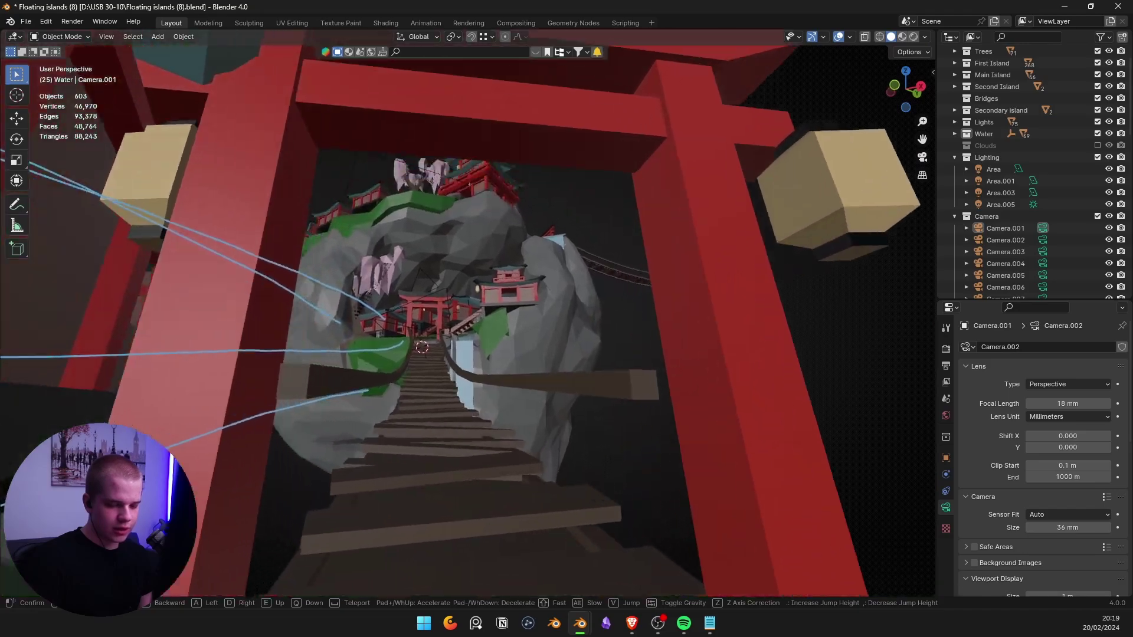
{"action": "left_click", "coordinate": [591, 291]}
Switch the viewport back to rendered shading and return to the active camera's view.
{"action": "key", "text": "z"}
{"action": "left_click", "coordinate": [591, 242]}
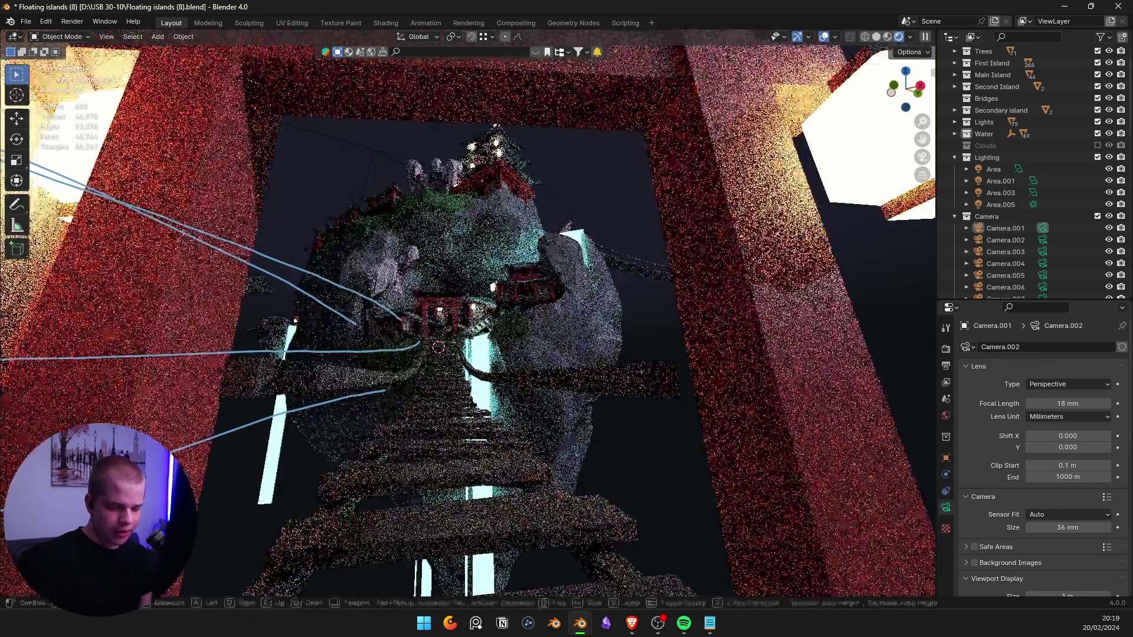
{"action": "key", "text": "ctrl+z"}
{"action": "key", "text": "KP_0"}
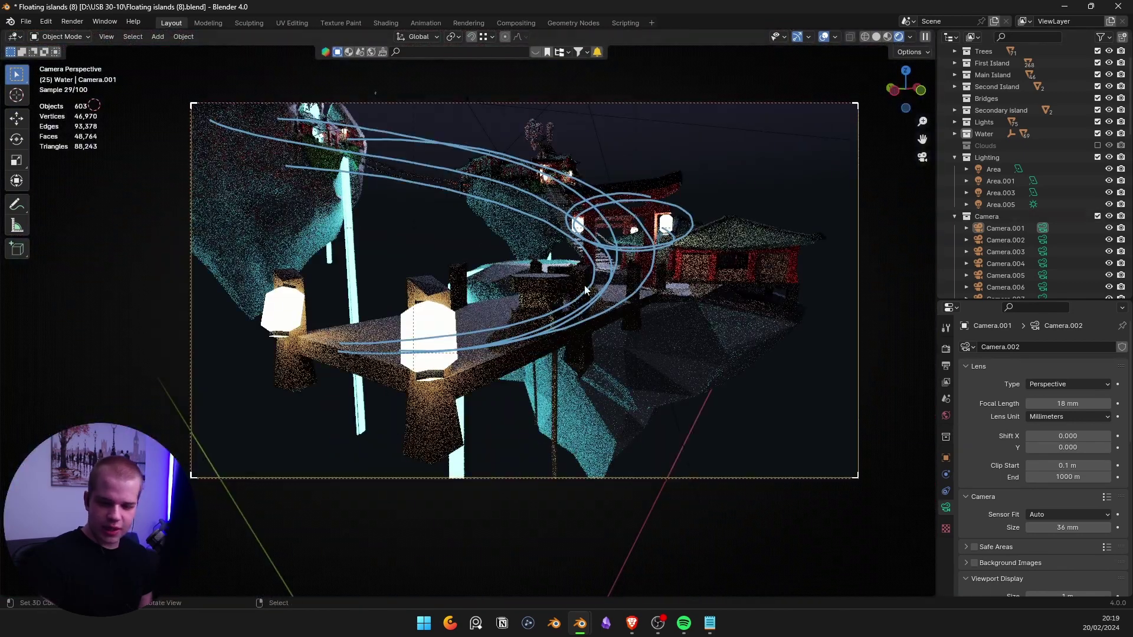
Hide the overlays, look through Camera.002 at the rendered bridge view, and show the overlays again.
{"action": "left_click", "coordinate": [828, 39]}
{"action": "left_click", "coordinate": [1005, 240]}
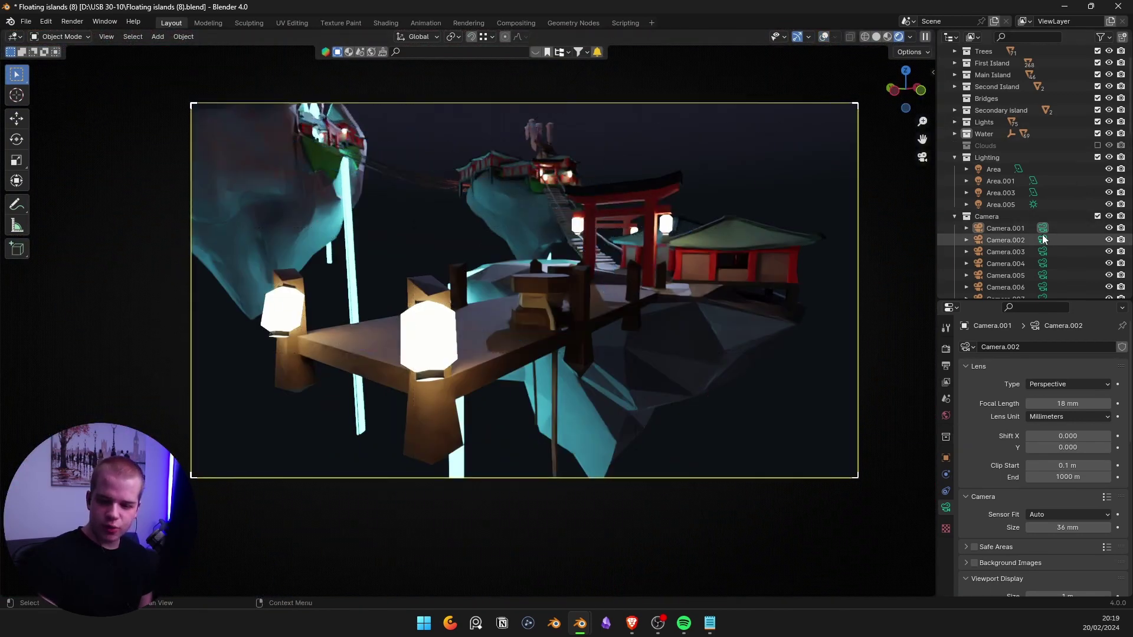
{"action": "key", "text": "ctrl+KP_0"}
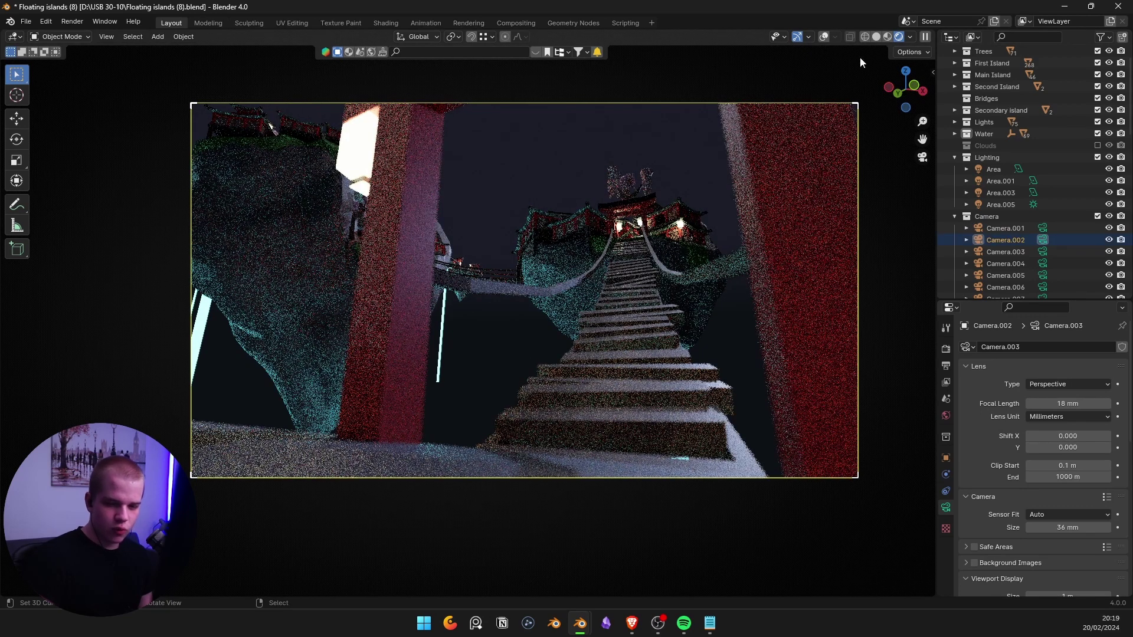
{"action": "left_click", "coordinate": [825, 37]}
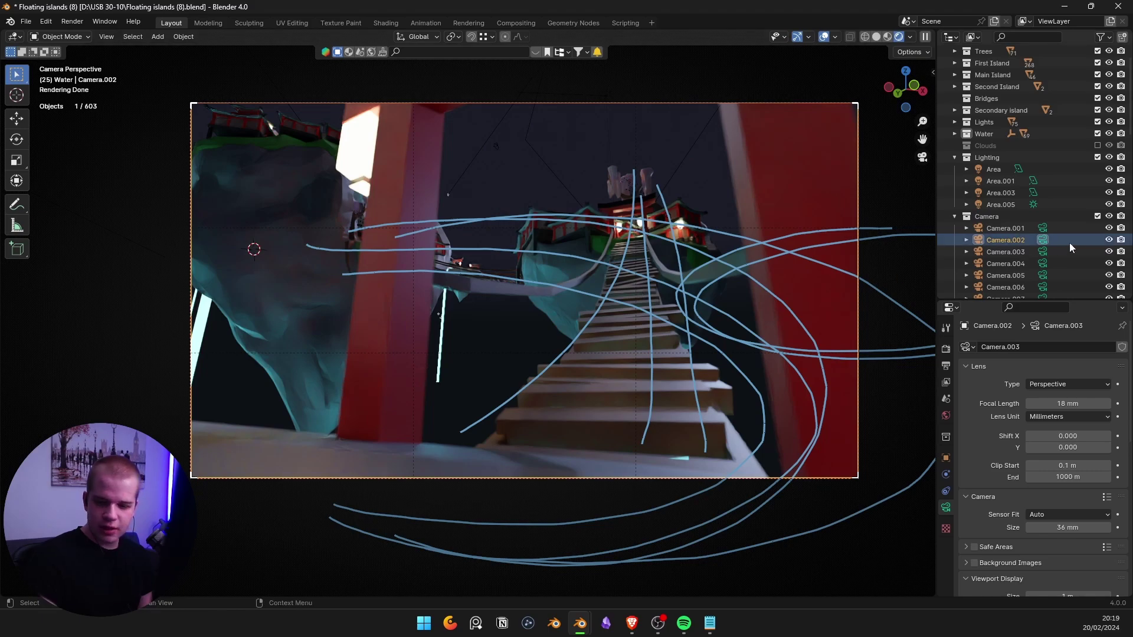
Look through Camera.003 and delete the annotation layer holding the old composition lines.
{"action": "left_click", "coordinate": [1006, 251]}
{"action": "key", "text": "ctrl+KP_0"}
{"action": "key", "text": "n"}
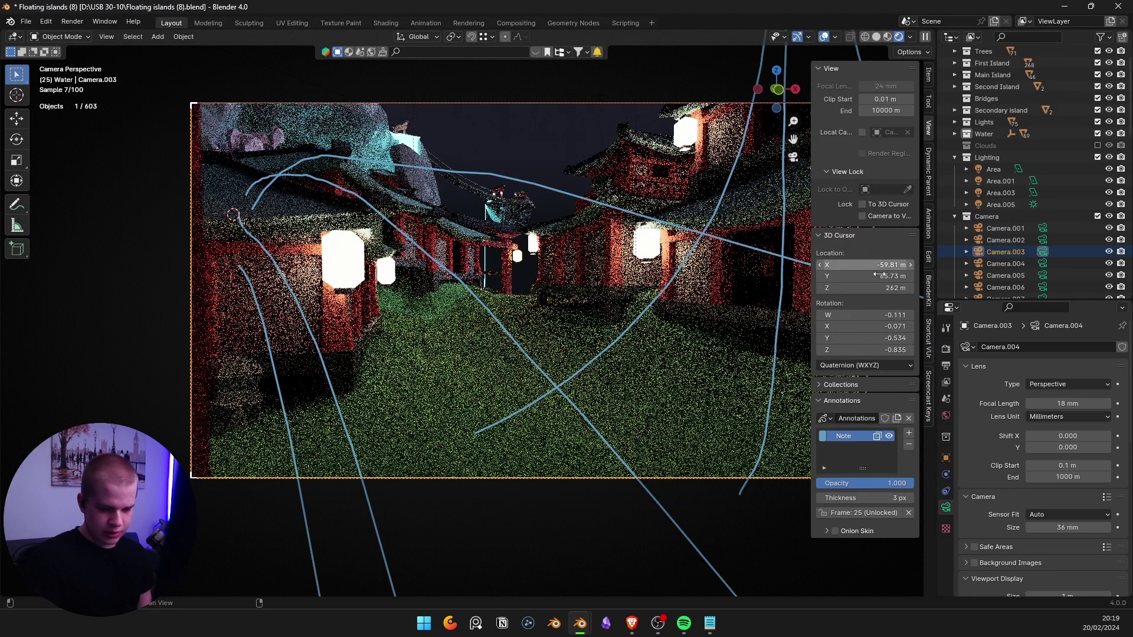
{"action": "left_click", "coordinate": [907, 444]}
{"action": "key", "text": "n"}
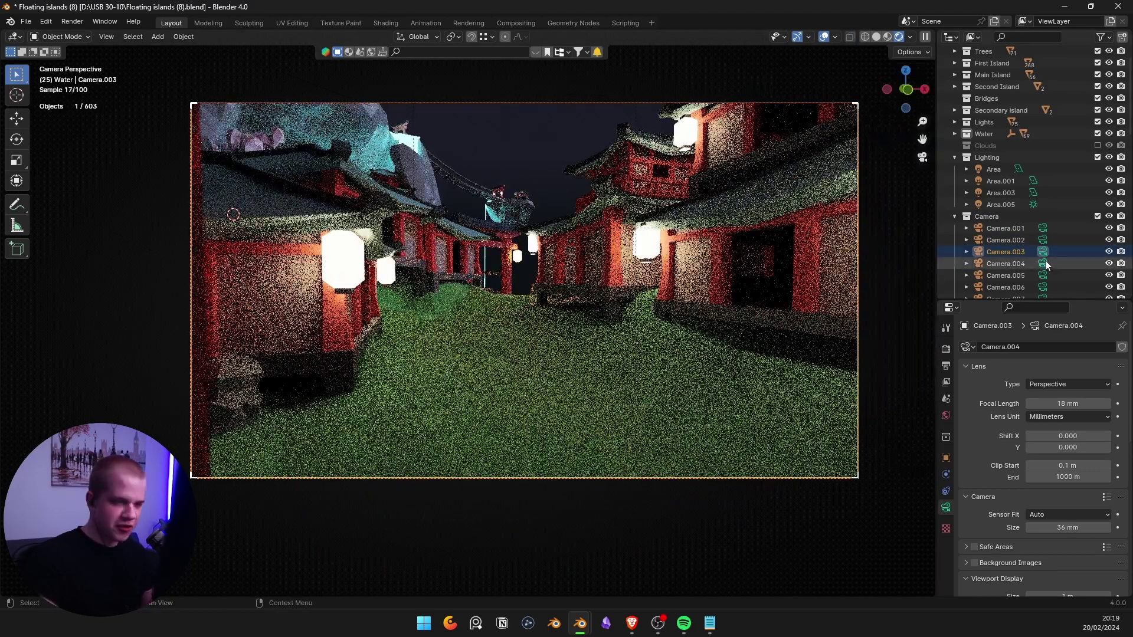
Examine the rendered composition through Camera.004, Camera.005 and Camera.006 in turn.
{"action": "left_click", "coordinate": [1045, 260]}
{"action": "key", "text": "ctrl+KP_0"}
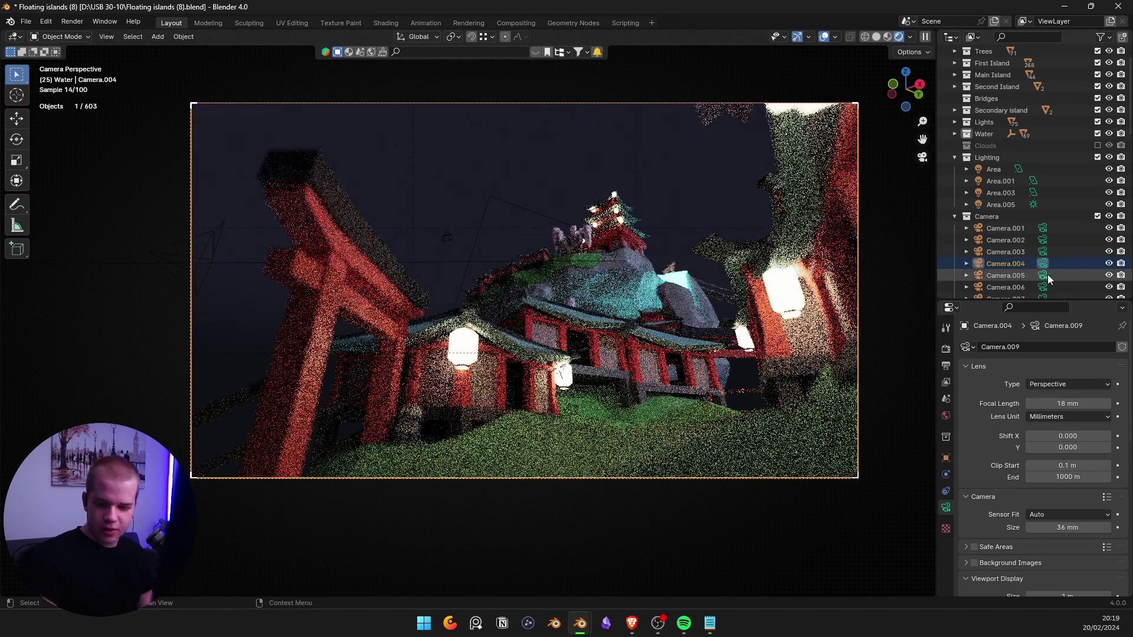
{"action": "left_click", "coordinate": [1043, 288]}
{"action": "key", "text": "ctrl+KP_0"}
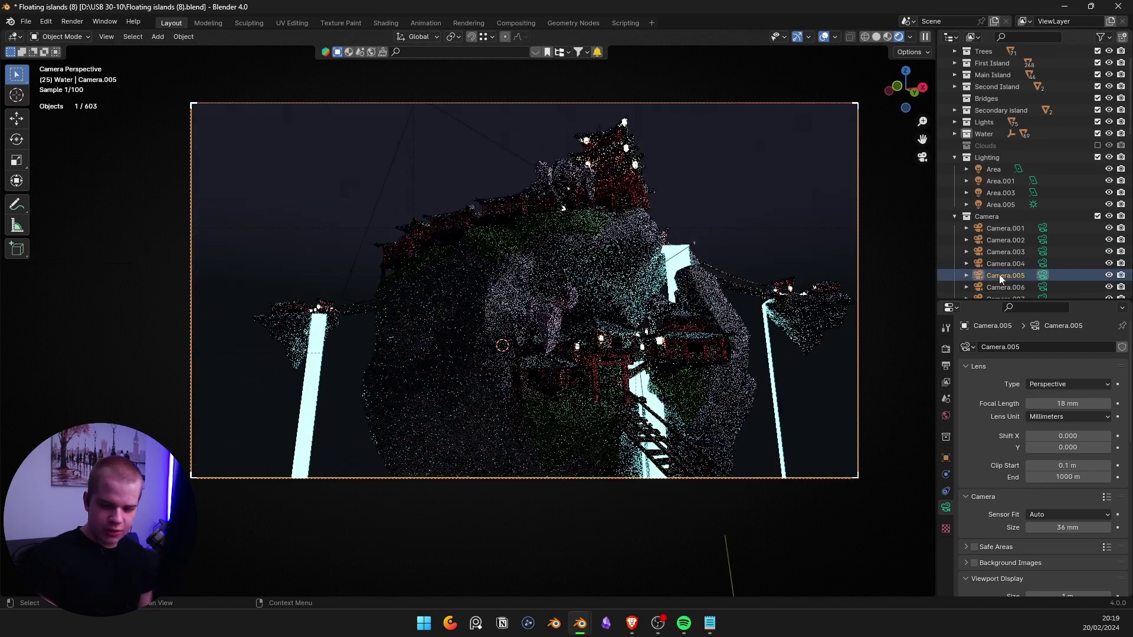
{"action": "left_click", "coordinate": [1043, 289]}
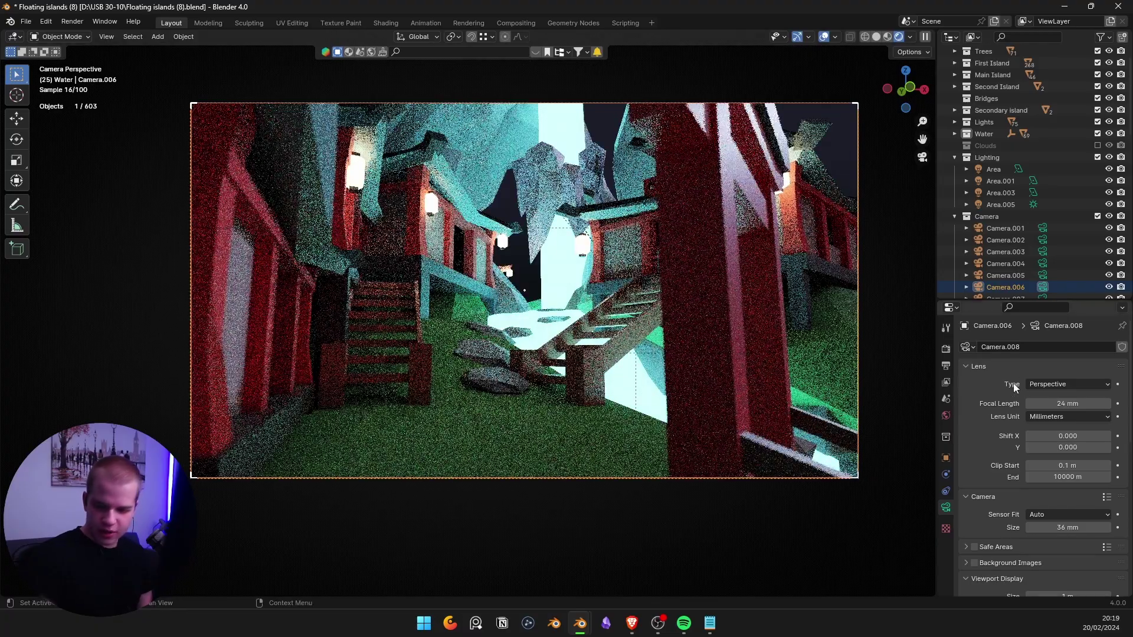
Set the focal length of Camera.006 to 16 mm for a wider shot, and undo the stray last action.
{"action": "mouse_move", "coordinate": [1051, 404]}
{"action": "left_mouse_down"}
{"action": "mouse_move", "coordinate": [1021, 404]}
{"action": "mouse_move", "coordinate": [1070, 404]}
{"action": "left_mouse_up"}
{"action": "left_click", "coordinate": [1070, 405]}
{"action": "type", "text": "1"}
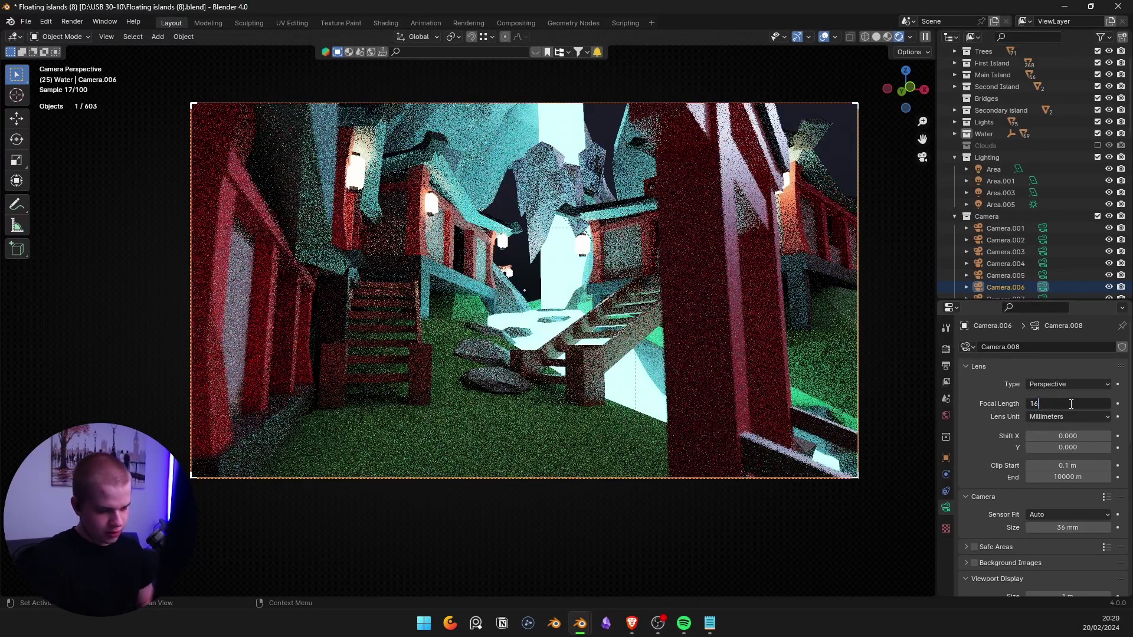
{"action": "type", "text": "6"}
{"action": "key", "text": "Return"}
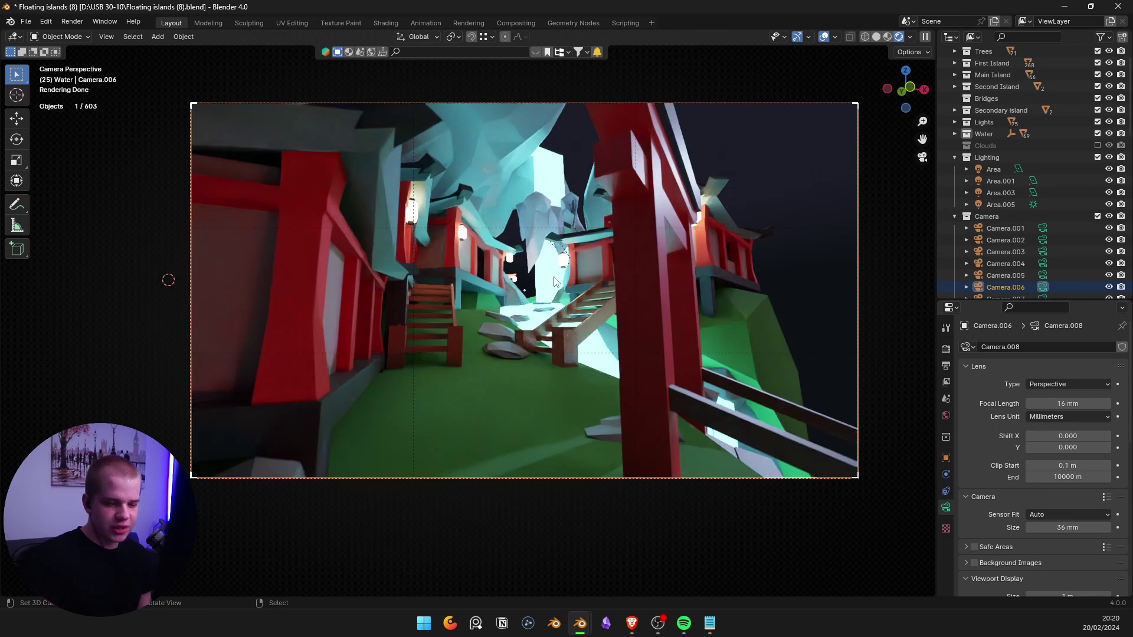
{"action": "key", "text": "ctrl+z"}
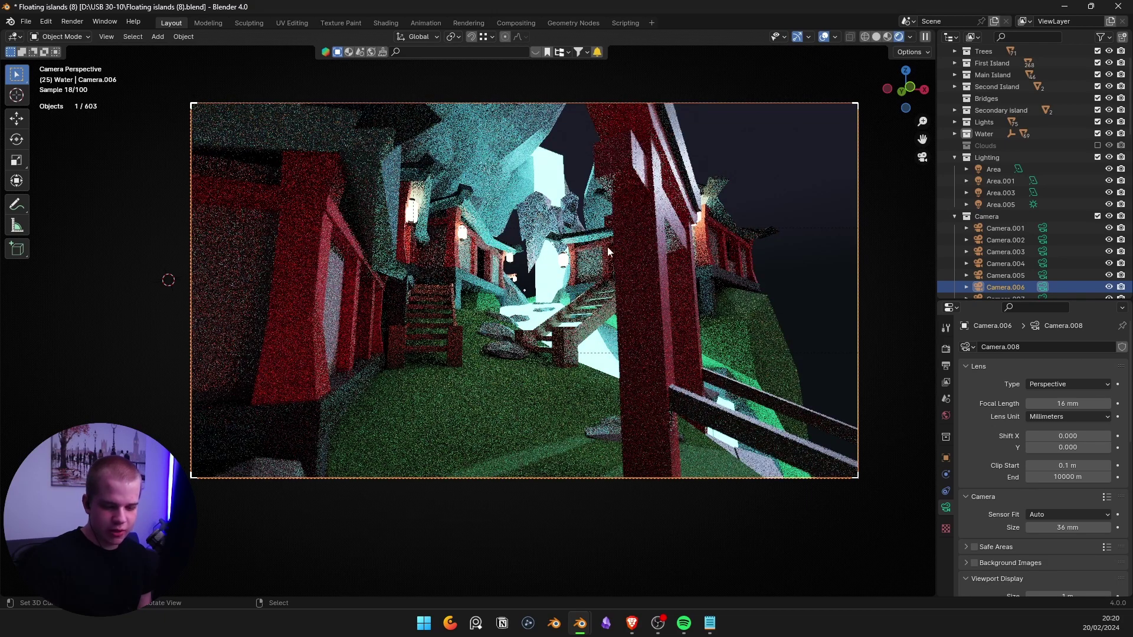
Examine the rendered composition through Camera.007 and Camera.008.
{"action": "scroll", "coordinate": [1035, 271], "scroll_direction": "down", "scroll_amount": 2}
{"action": "left_click", "coordinate": [1043, 275]}
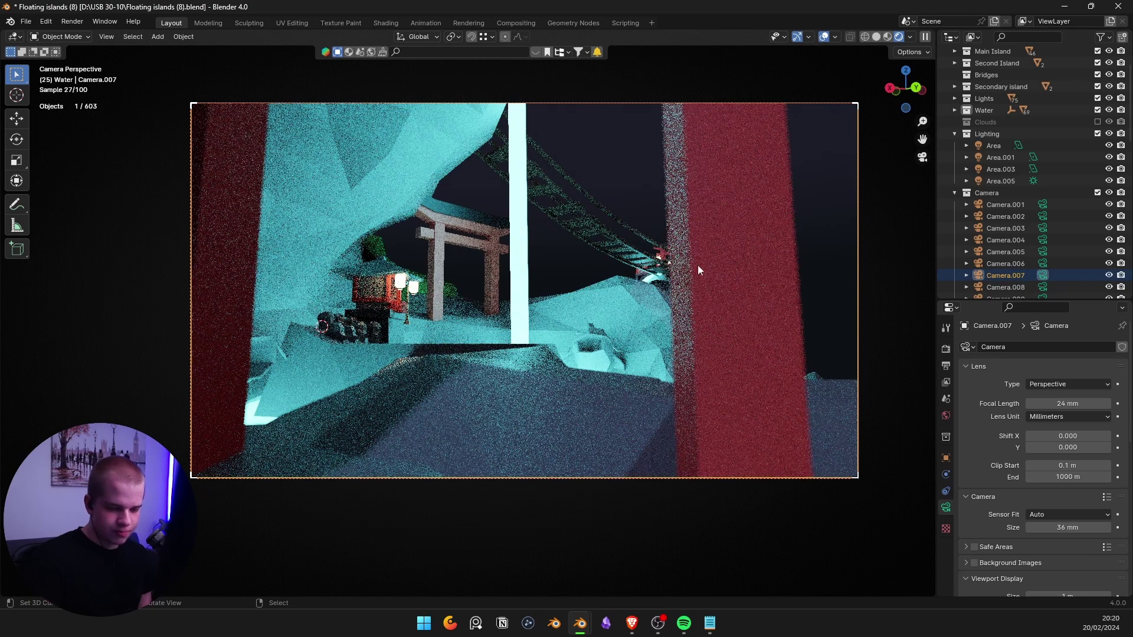
{"action": "scroll", "coordinate": [1056, 277], "scroll_direction": "down", "scroll_amount": 2}
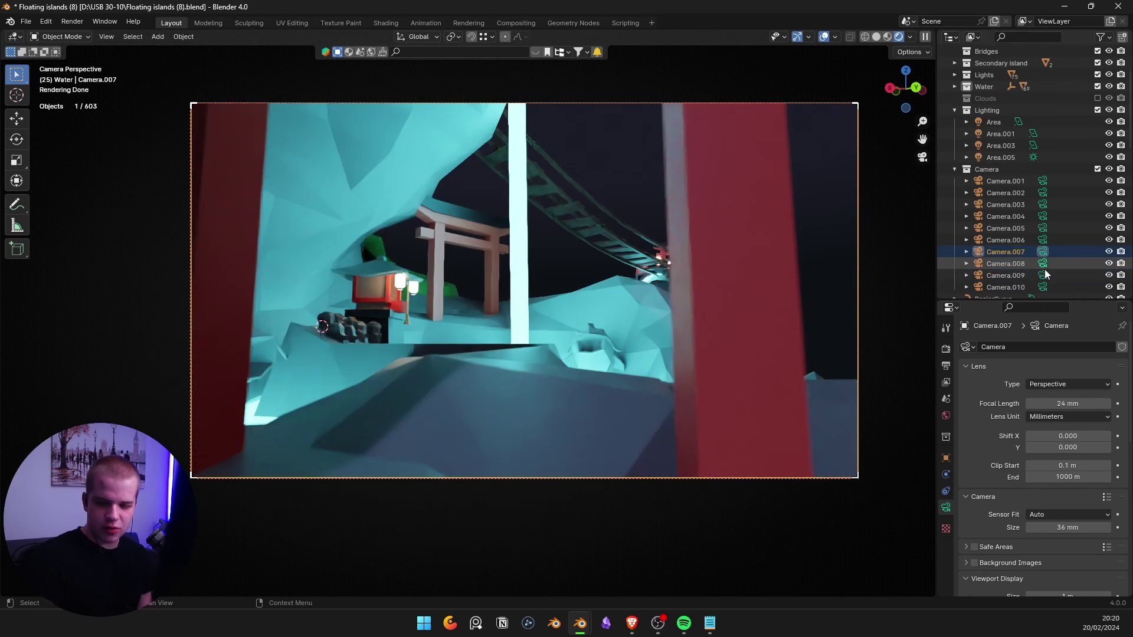
{"action": "left_click", "coordinate": [1044, 264]}
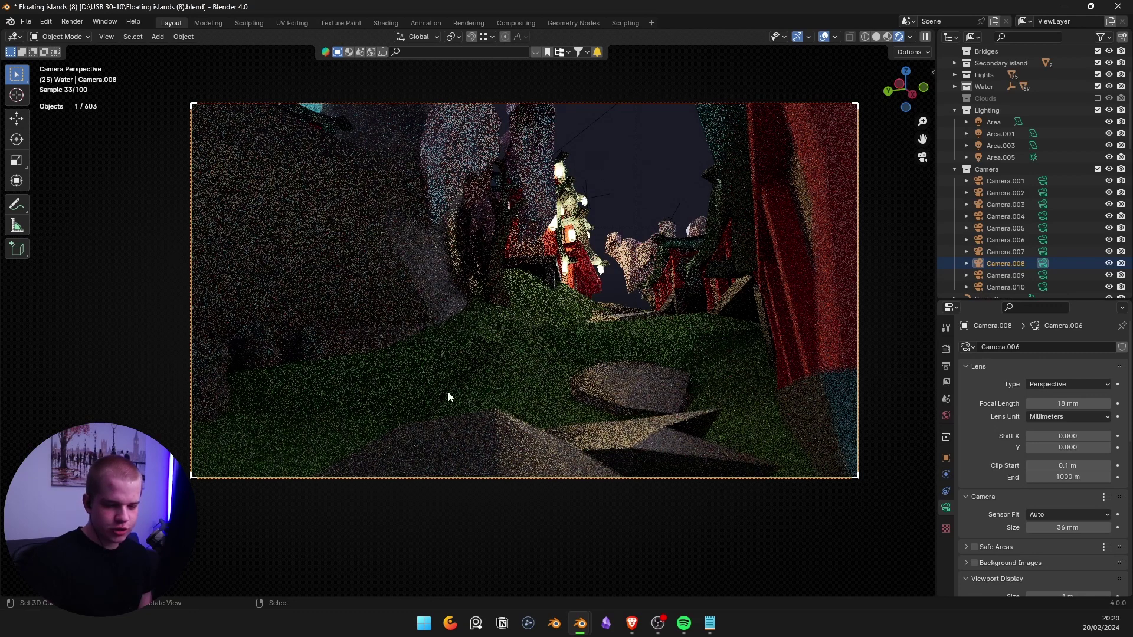
Sketch curved leading lines from the foreground rocks toward the lit pagoda in the Camera.008 view, undoing the circle and the extra strokes.
{"action": "left_click_drag", "start_coordinate": [608, 173], "coordinate": [555, 162]}
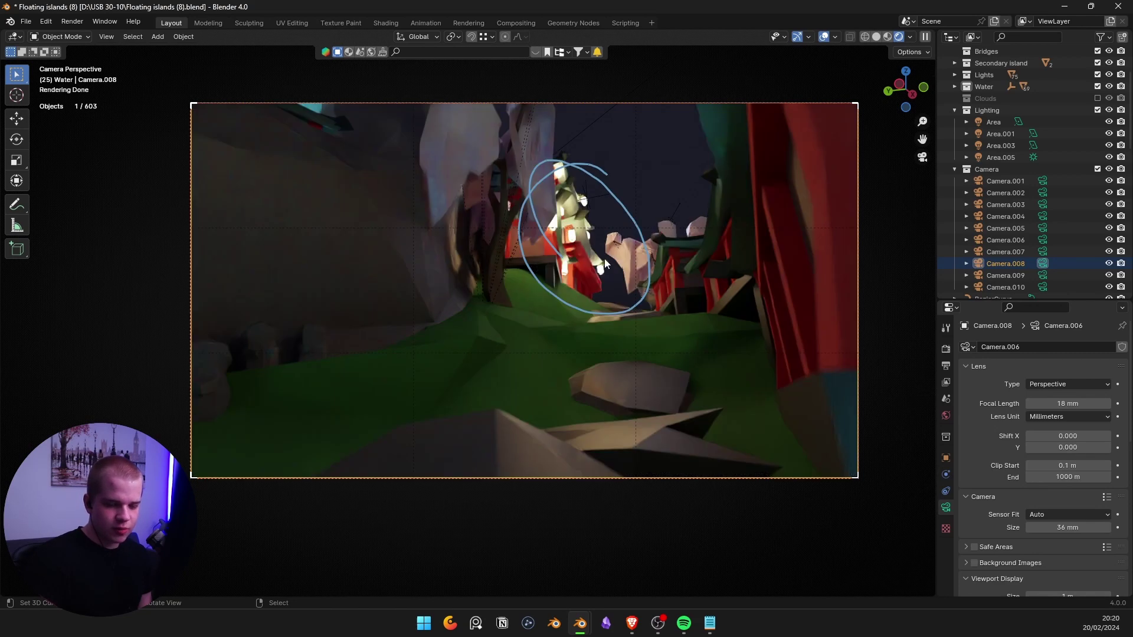
{"action": "key", "text": "ctrl+z"}
{"action": "left_click_drag", "start_coordinate": [321, 437], "coordinate": [617, 260]}
{"action": "mouse_move", "coordinate": [699, 457]}
{"action": "left_mouse_down"}
{"action": "mouse_move", "coordinate": [601, 267]}
{"action": "mouse_move", "coordinate": [534, 200]}
{"action": "left_mouse_up"}
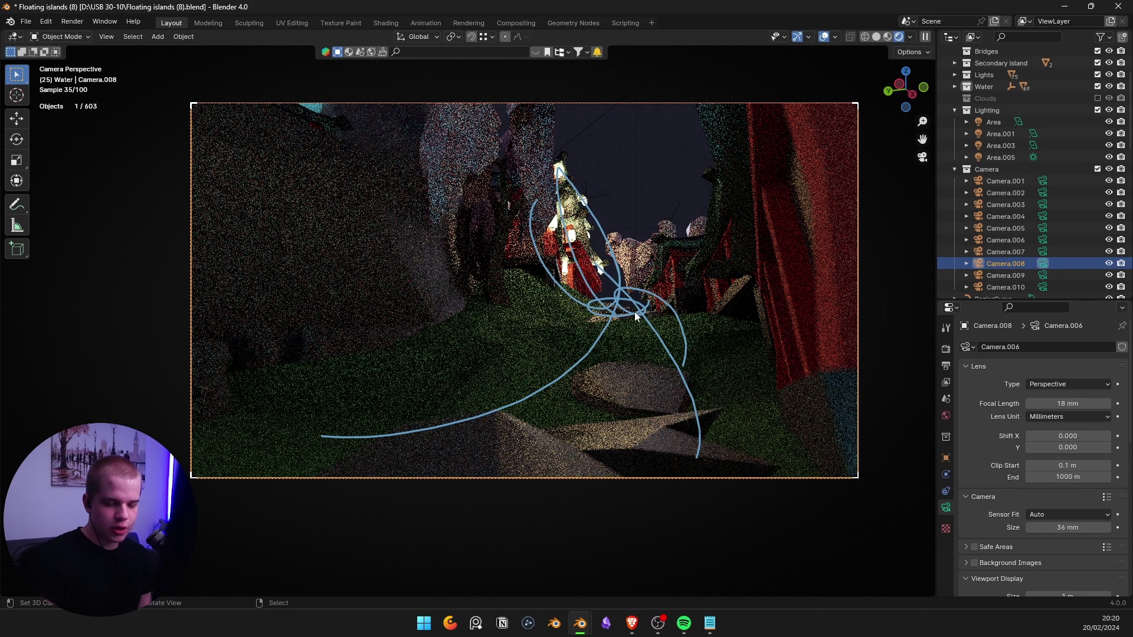
{"action": "key", "text": "ctrl+z"}
{"action": "key", "text": "ctrl+z"}
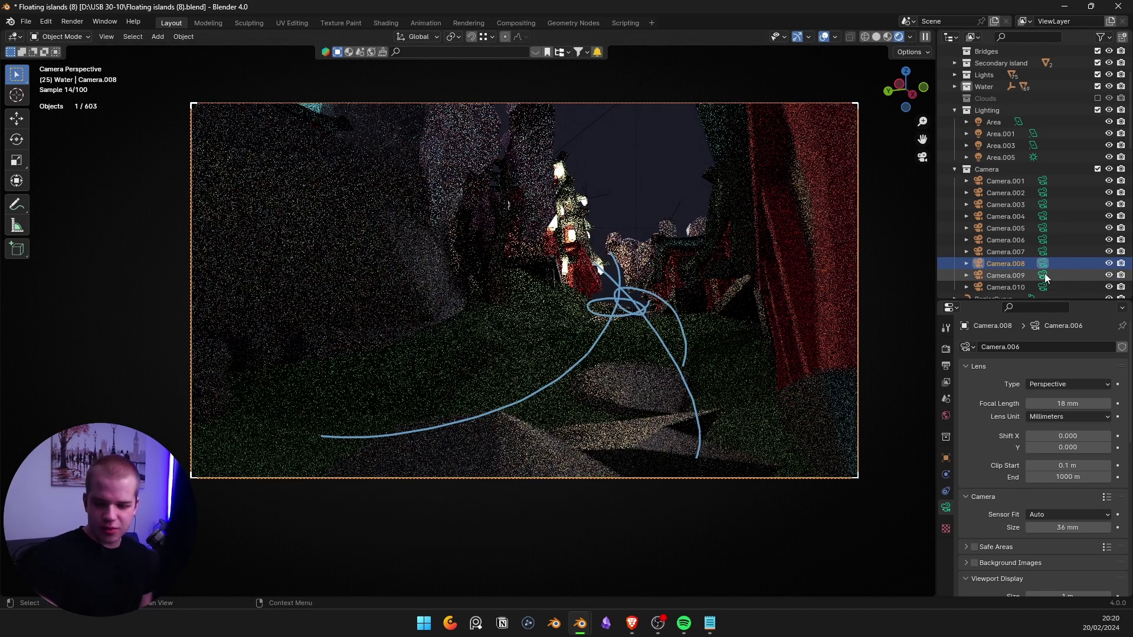
Switch the view through Camera.009 to the distant overview of Camera.010.
{"action": "left_click", "coordinate": [1042, 276]}
{"action": "left_click", "coordinate": [1044, 287]}
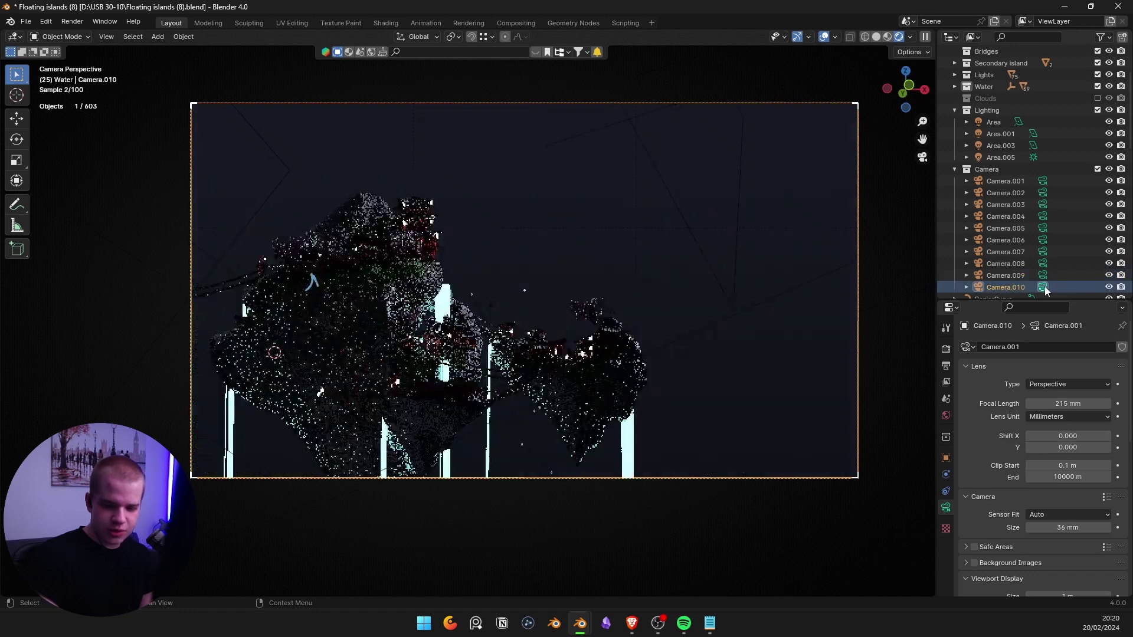
{"action": "left_click", "coordinate": [1044, 287]}
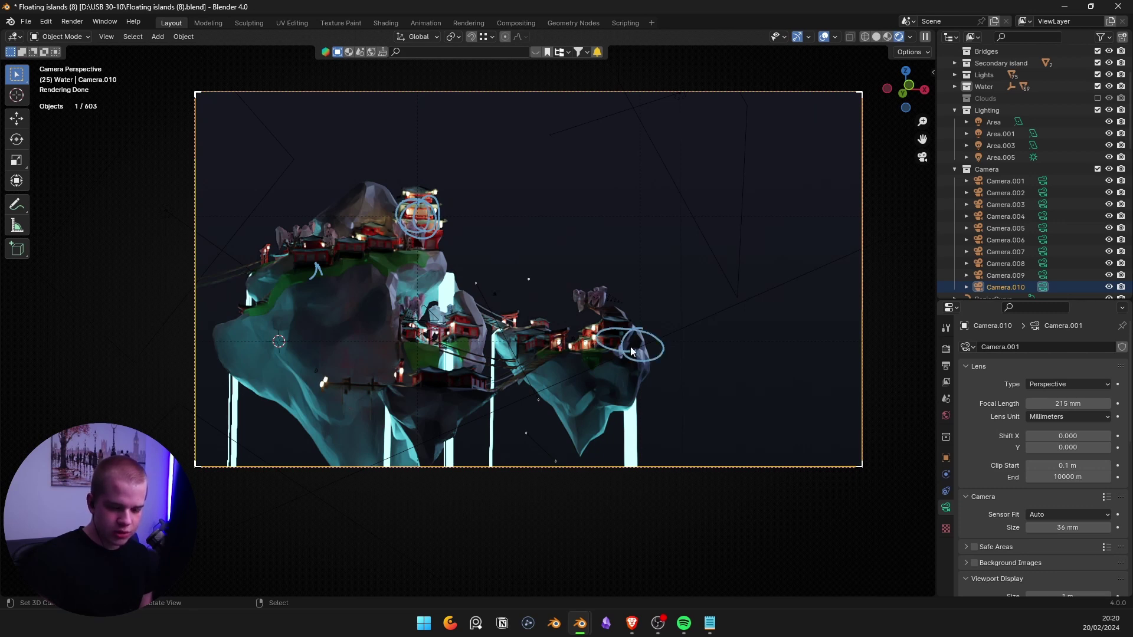
Circle the pagoda and the far tip of the small island, sketch diagonal lines sloping between them, and undo the diagonals.
{"action": "middle_click_drag", "start_coordinate": [272, 220], "coordinate": [271, 200], "text": "shift"}
{"action": "mouse_move", "coordinate": [348, 148]}
{"action": "left_mouse_down"}
{"action": "mouse_move", "coordinate": [692, 318]}
{"action": "mouse_move", "coordinate": [640, 307]}
{"action": "left_mouse_up"}
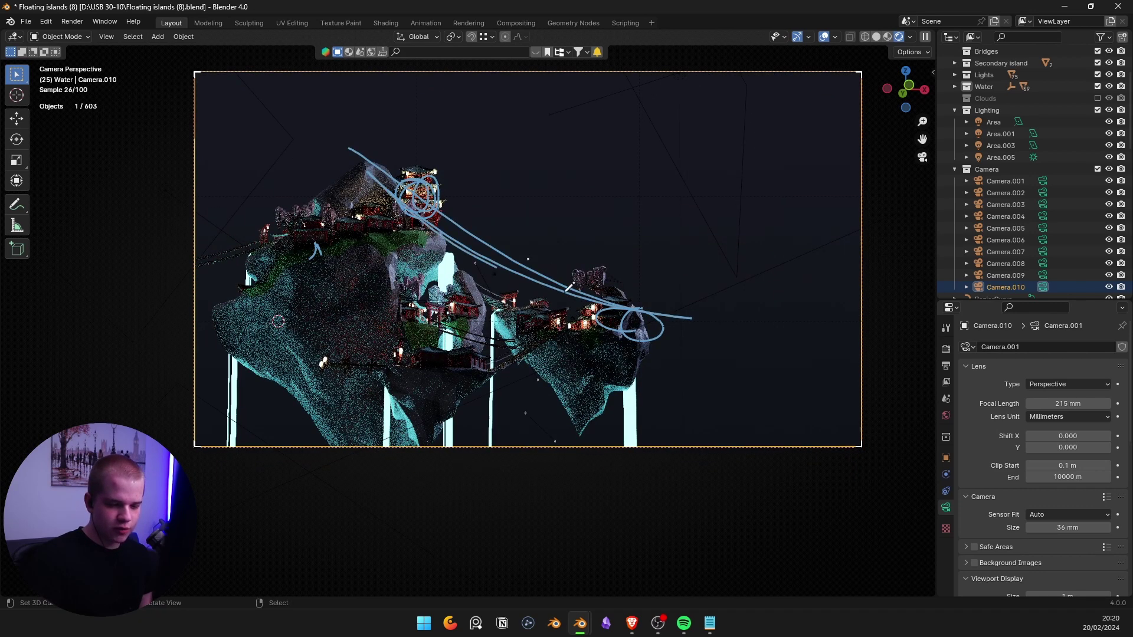
{"action": "key", "text": "ctrl+z"}
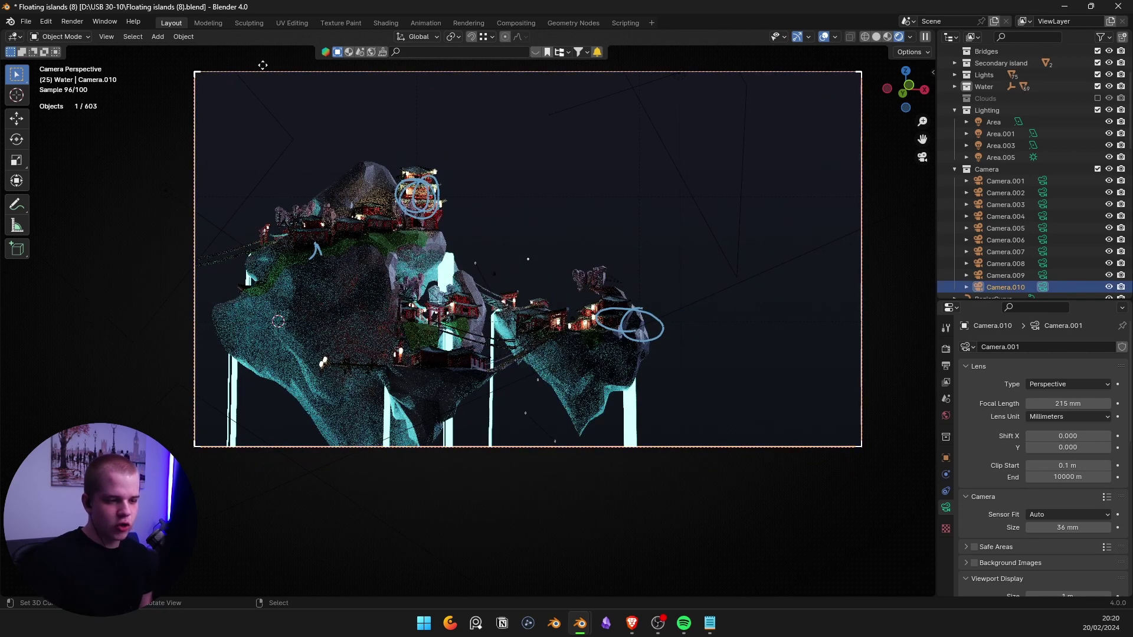
{"action": "key", "text": "ctrl+z"}
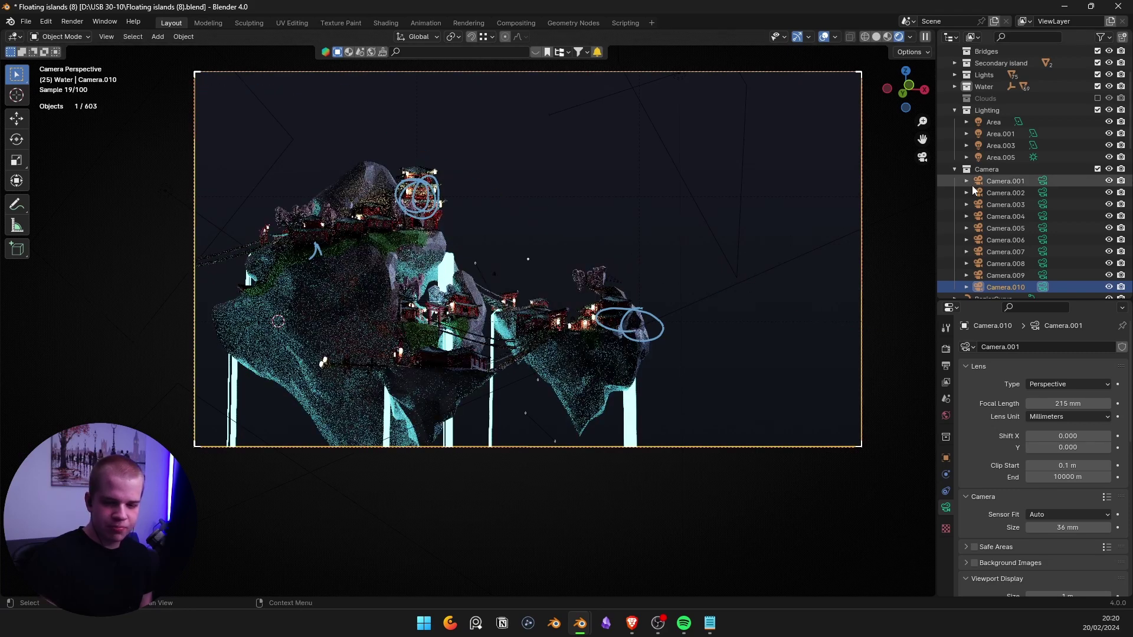
Try moving Camera.010 with walk navigation so the islands sit closer to the centre of the frame.
{"action": "scroll", "coordinate": [640, 280], "scroll_direction": "down", "scroll_amount": 1}
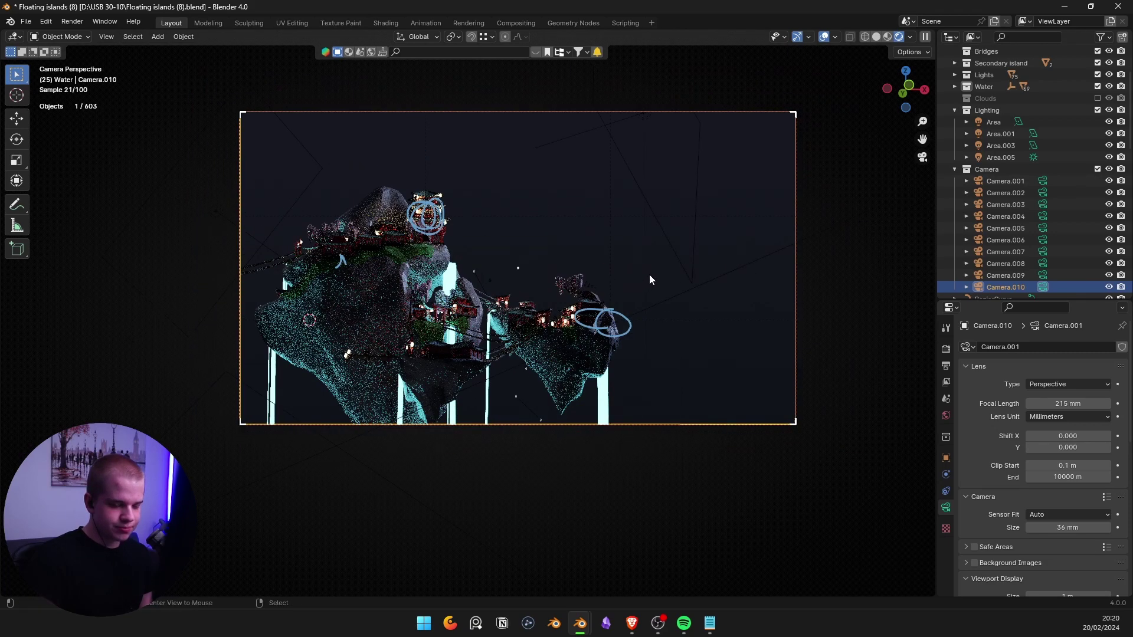
{"action": "key", "text": "shift+grave"}
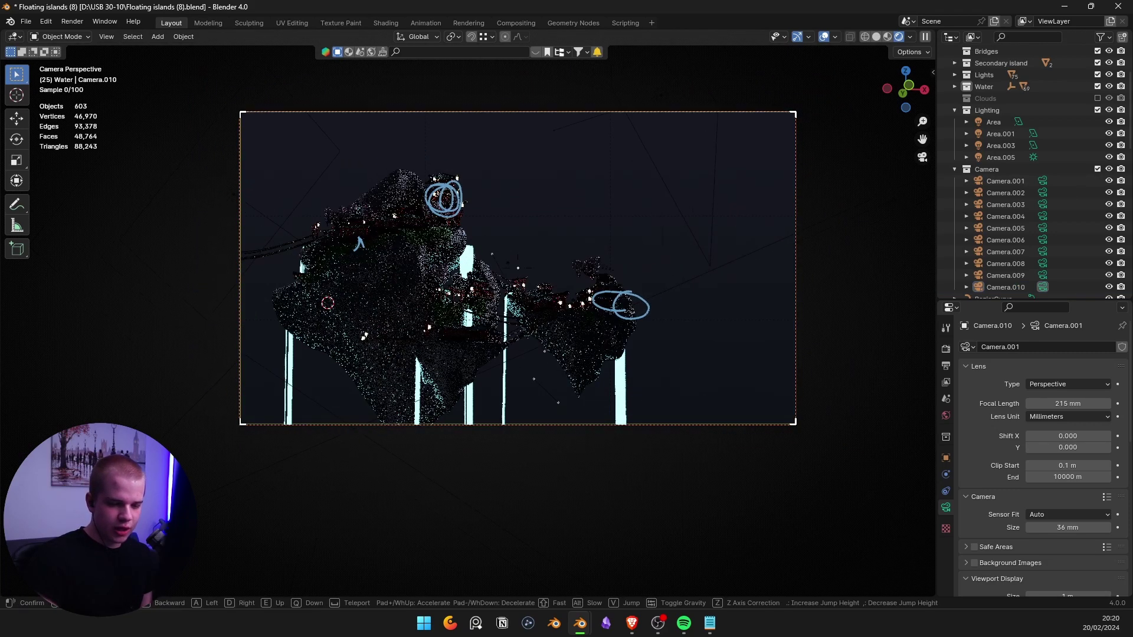
{"action": "key", "text": "w"}
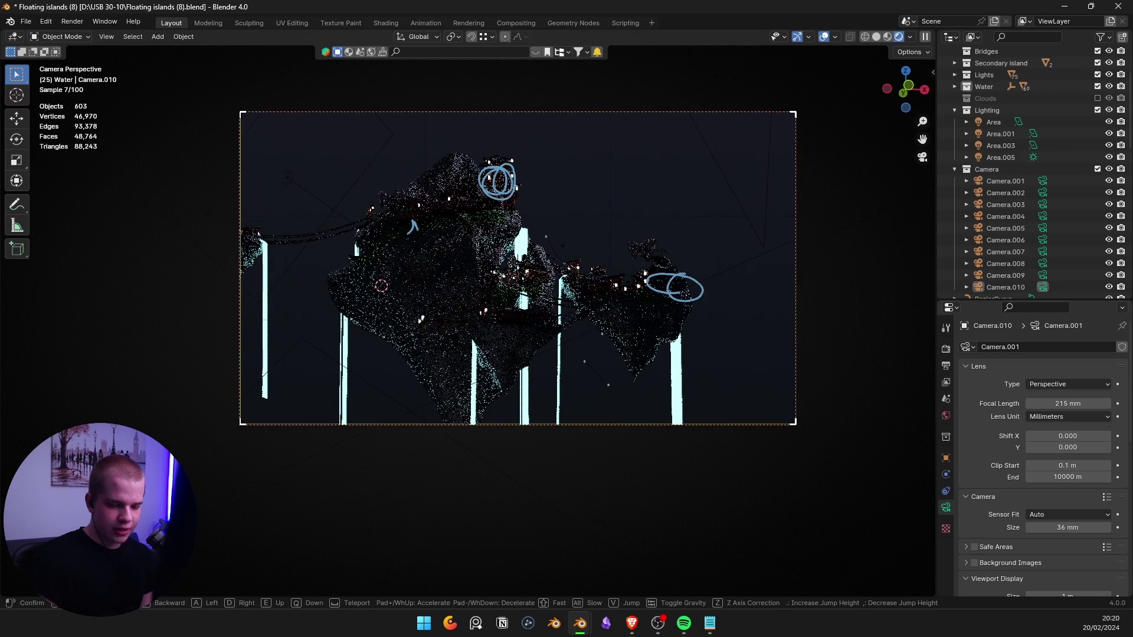
{"action": "left_click", "coordinate": [702, 216]}
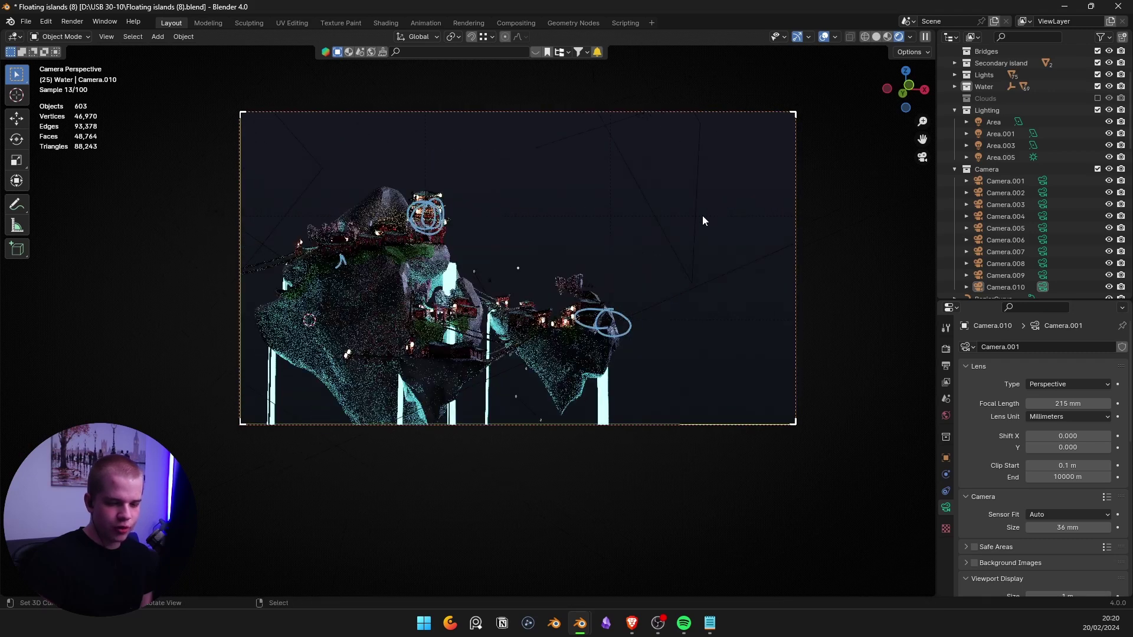
{"action": "middle_click_drag", "start_coordinate": [702, 216], "coordinate": [646, 224], "text": "shift"}
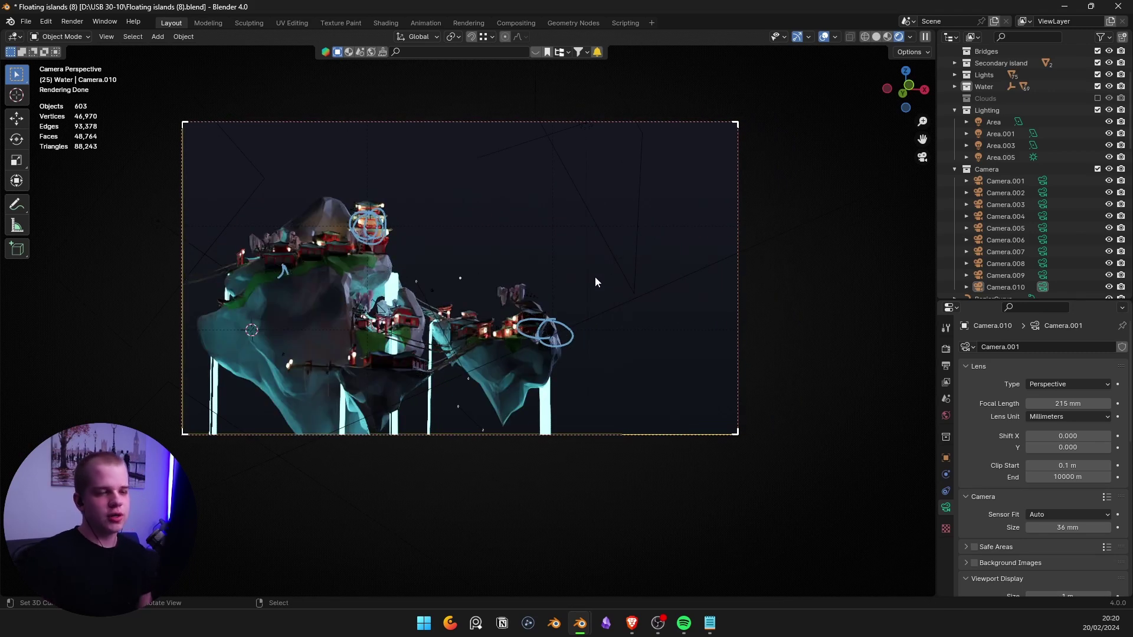